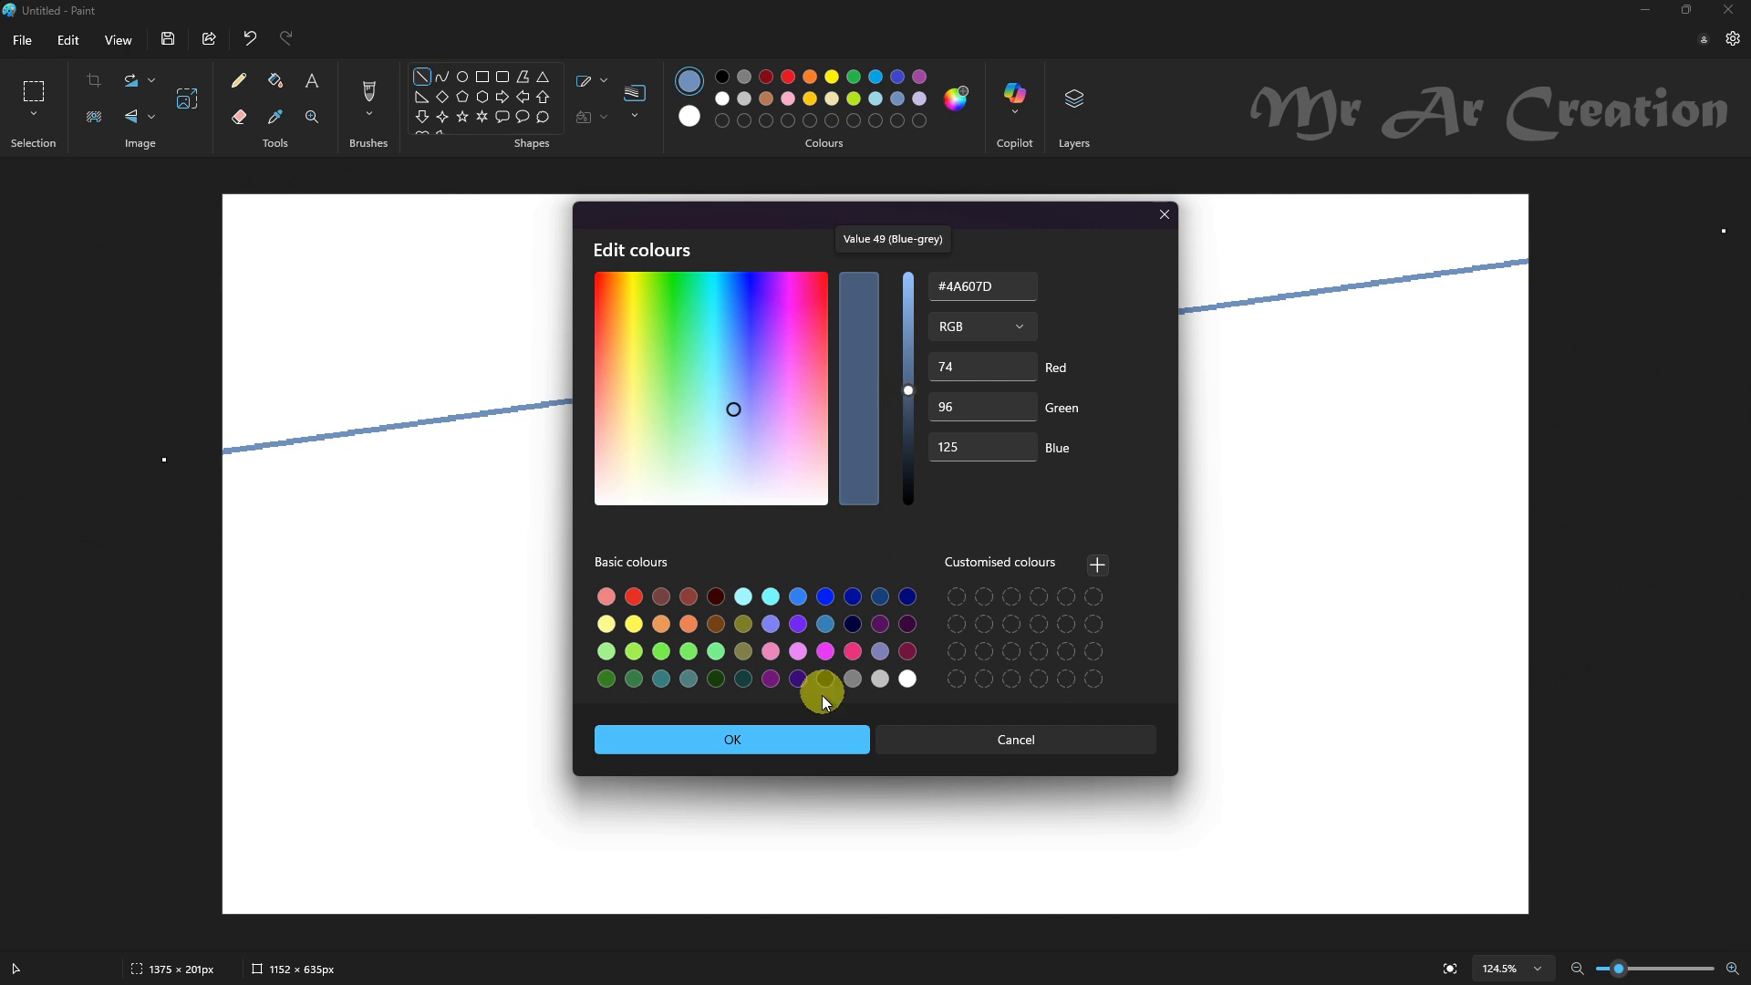
- Apply the edited blue-grey colour #4A607D and fill the area above the slanted line with it
click(803, 739)
click(276, 80)
click(403, 279)
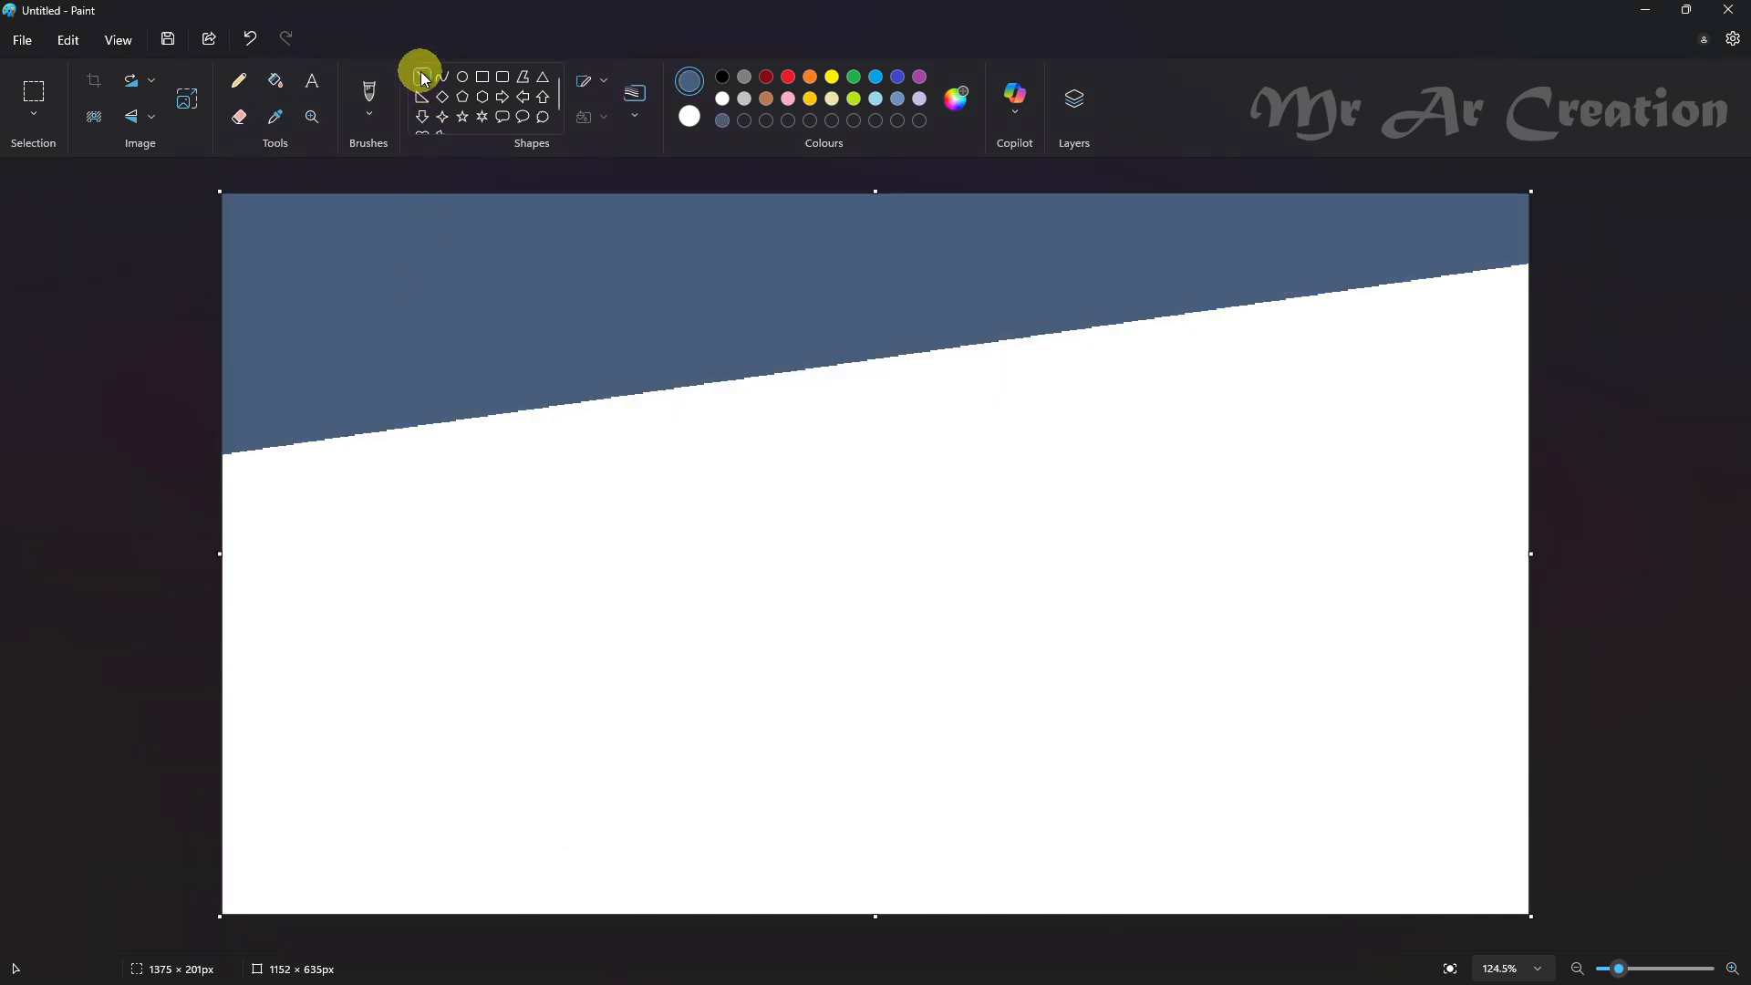
- Draw a second slanted line across the middle of the canvas and fill the band above it with lavender #AB8DBD
mouse_move(235, 716)
mouse_down()
mouse_move(1357, 512)
mouse_move(1701, 486)
mouse_up()
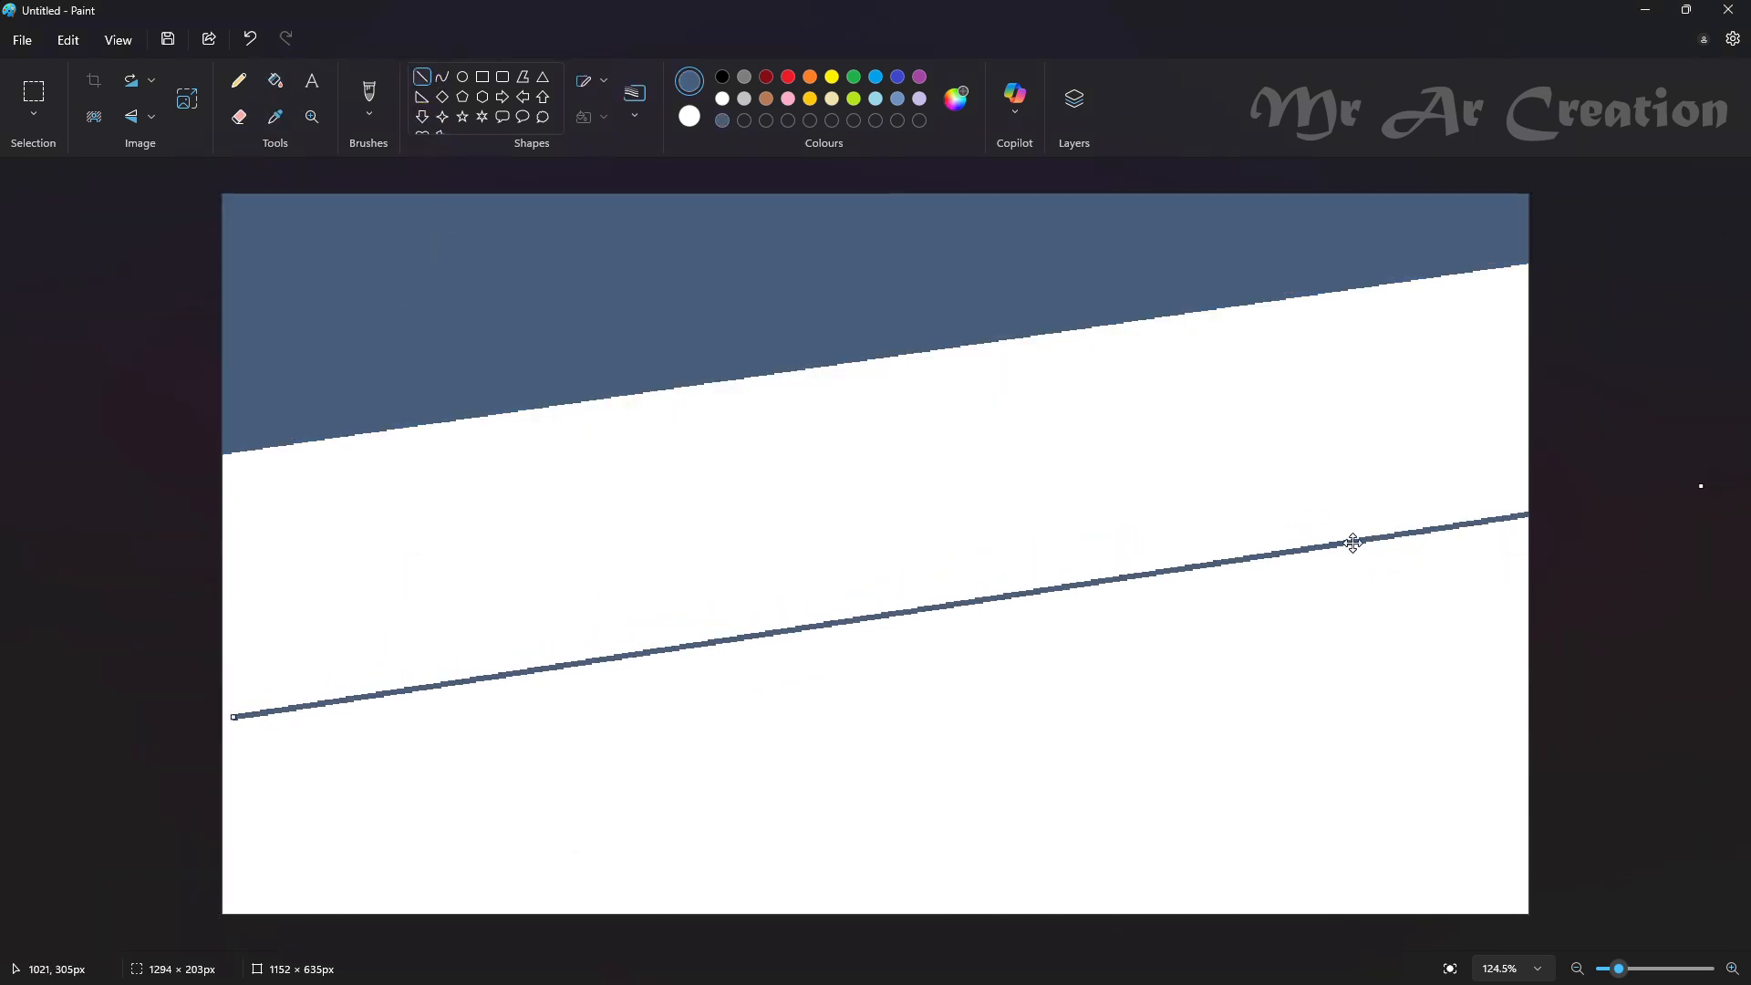
drag(1354, 544, 1278, 538)
click(956, 98)
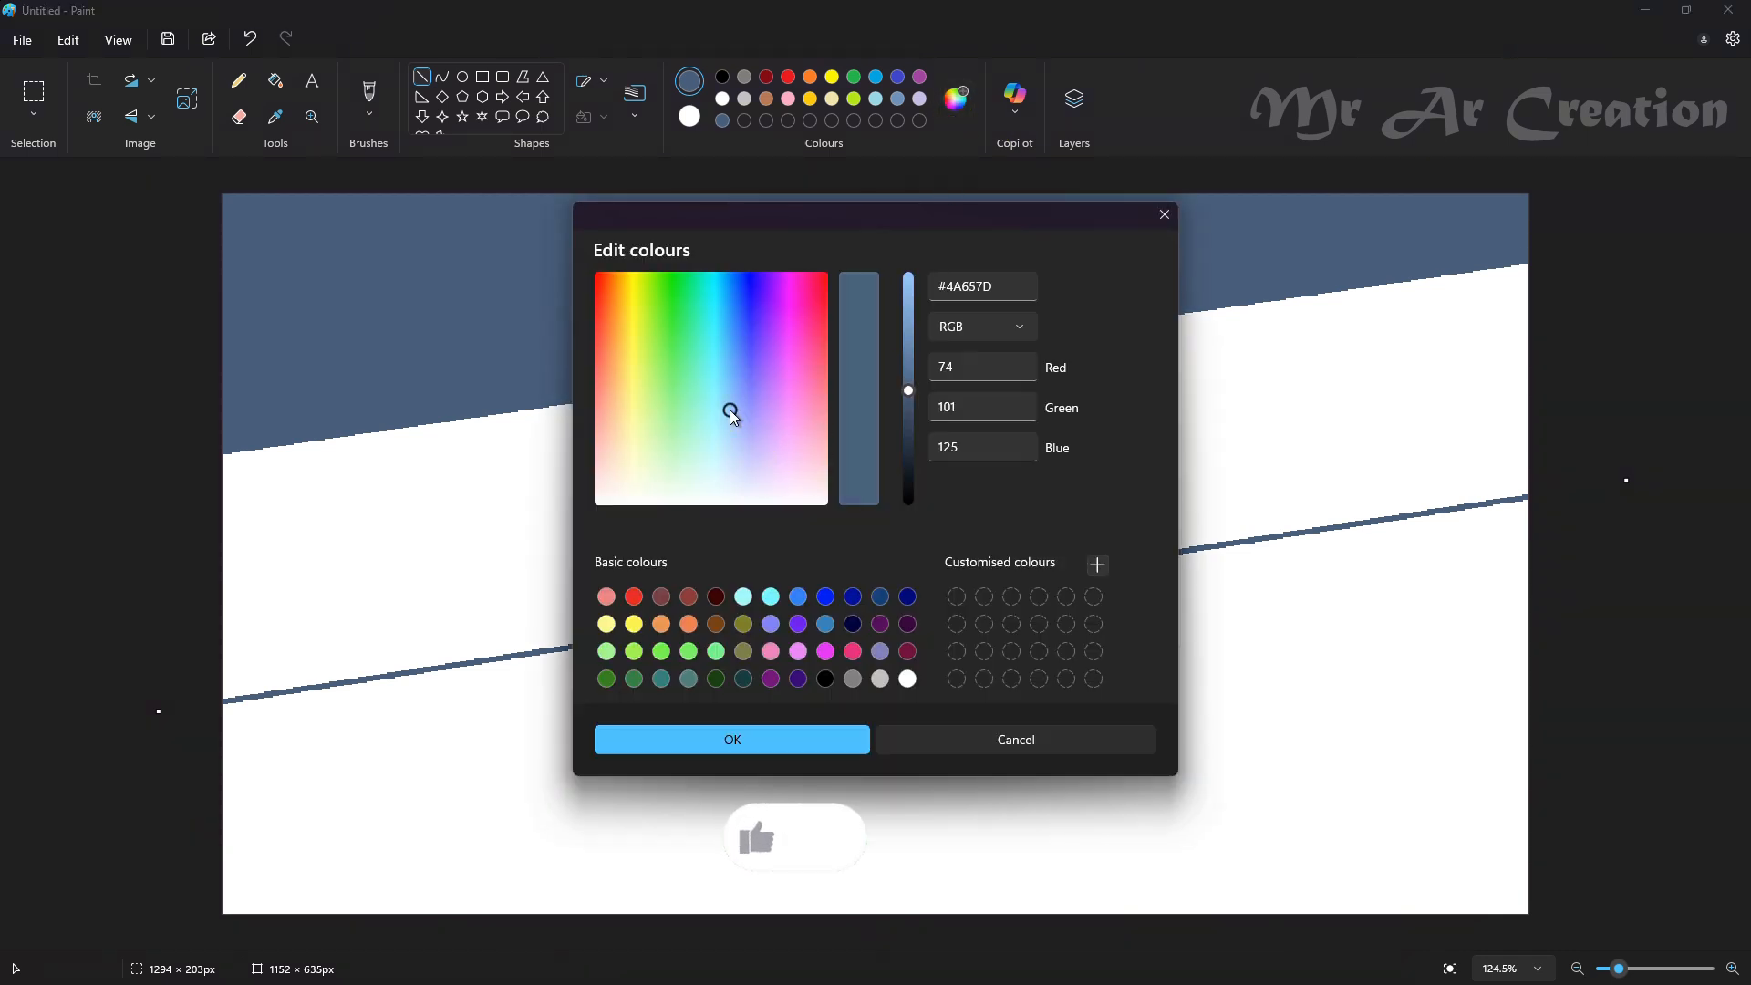
click(774, 446)
drag(909, 392, 917, 336)
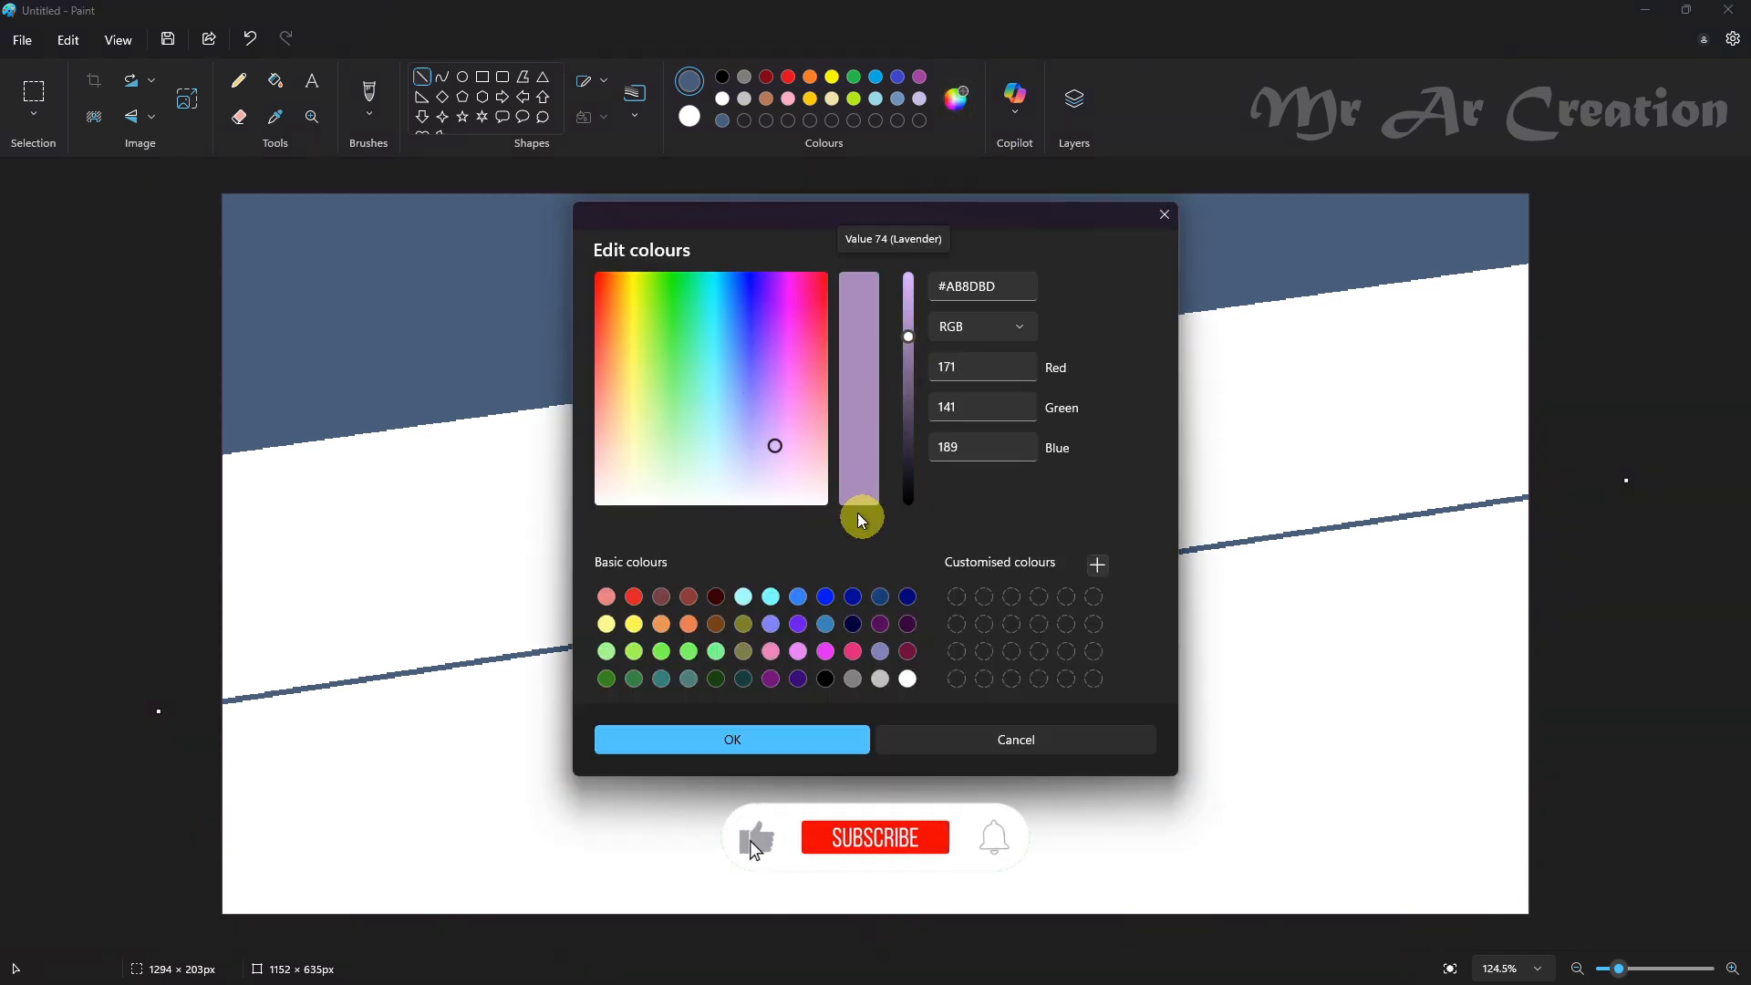
click(733, 739)
click(275, 80)
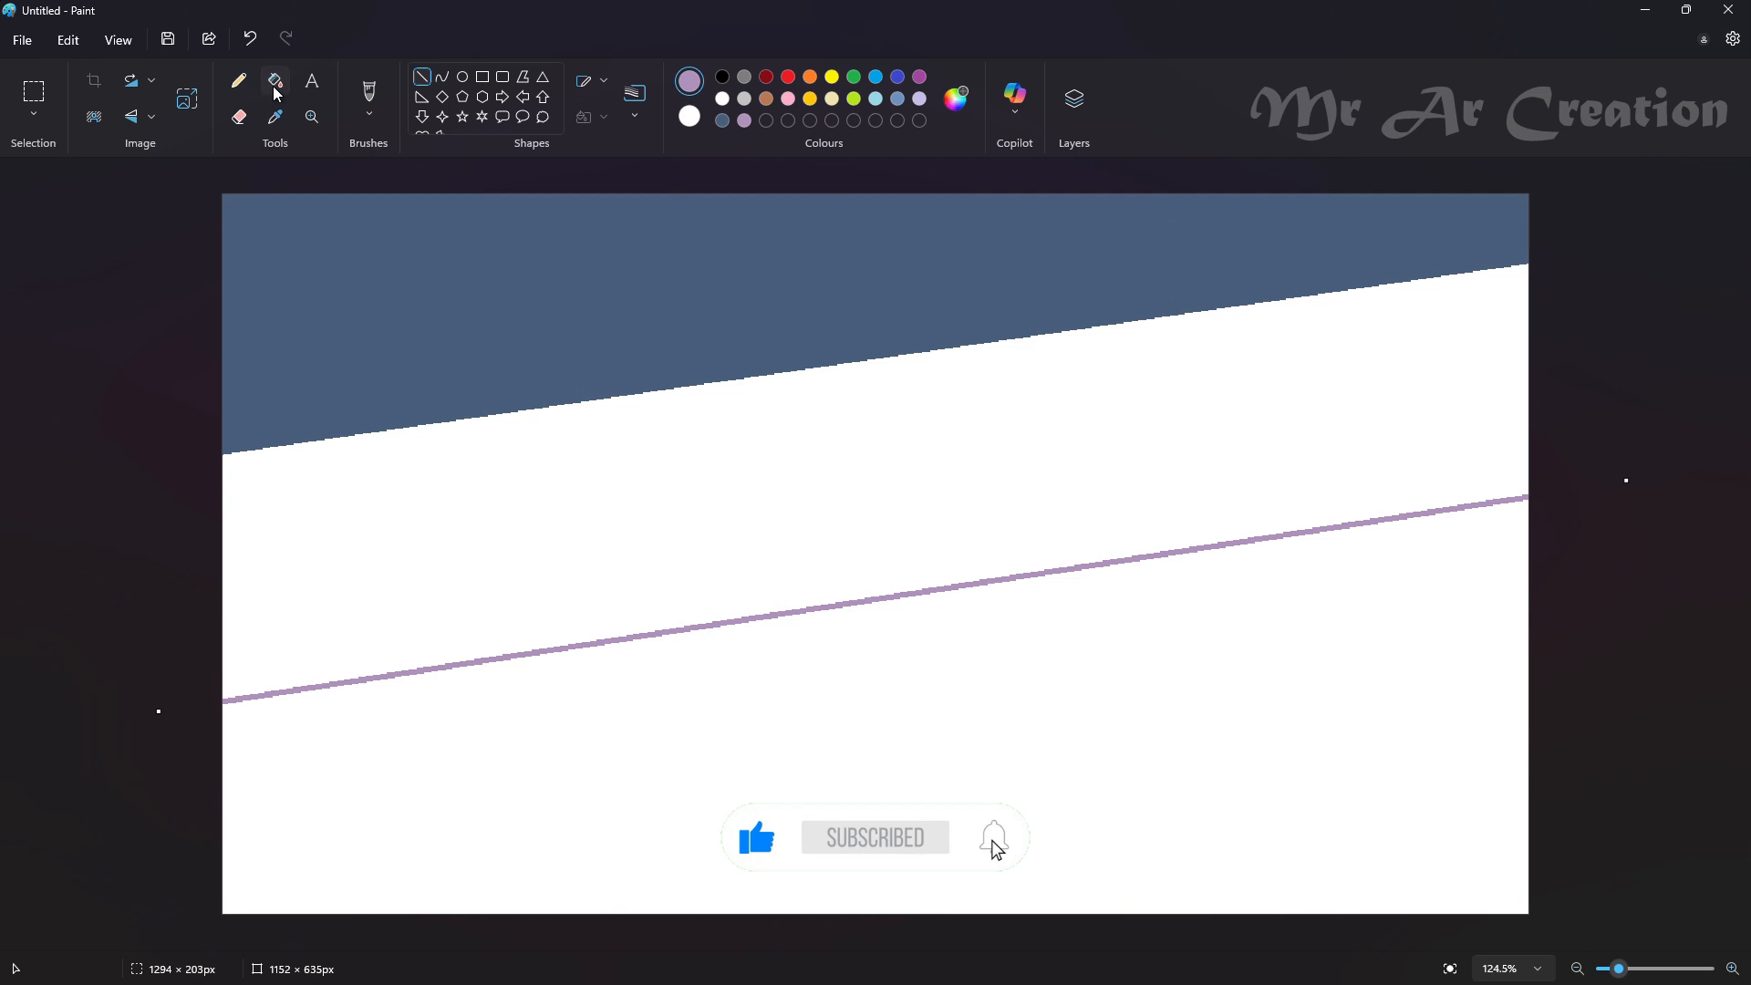
click(698, 499)
- Draw a third line across the lower part of the canvas, roughly parallel to the lavender band's lower edge
click(421, 77)
drag(277, 912, 1736, 698)
drag(1390, 762, 1368, 769)
drag(1693, 725, 1703, 709)
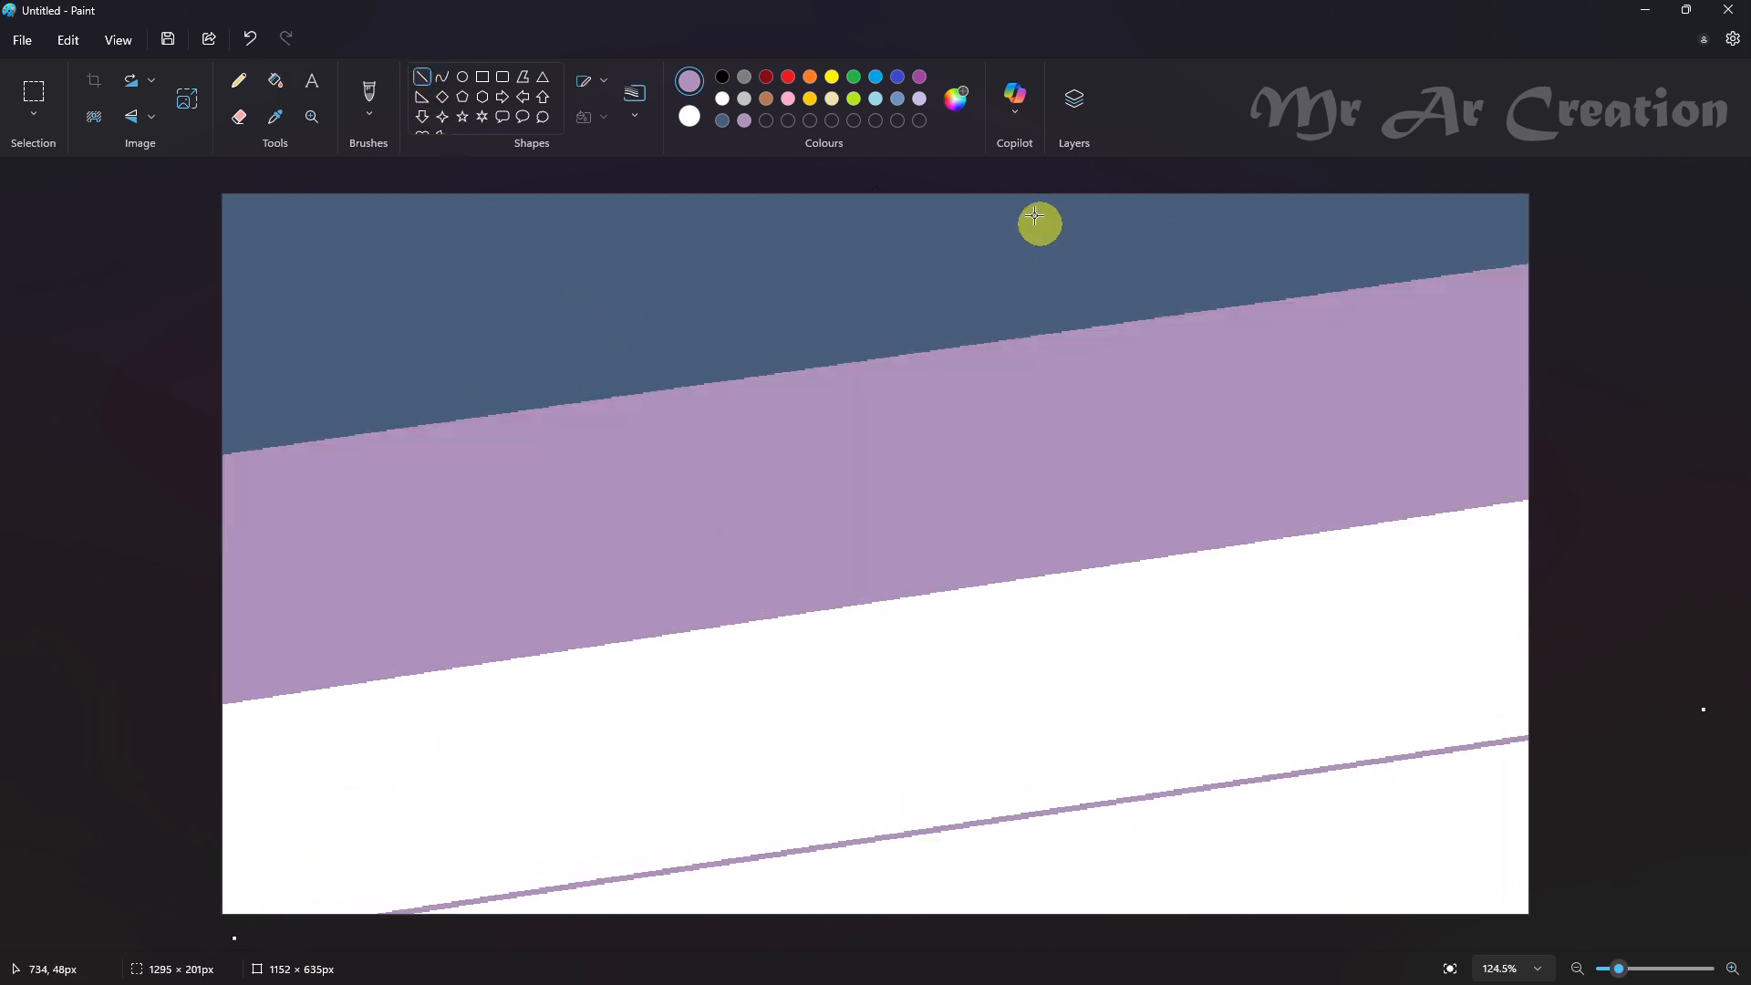
- Mix the paler mauve #BDA5BC and fill the band between the lavender area and the lowest line
click(957, 104)
click(786, 469)
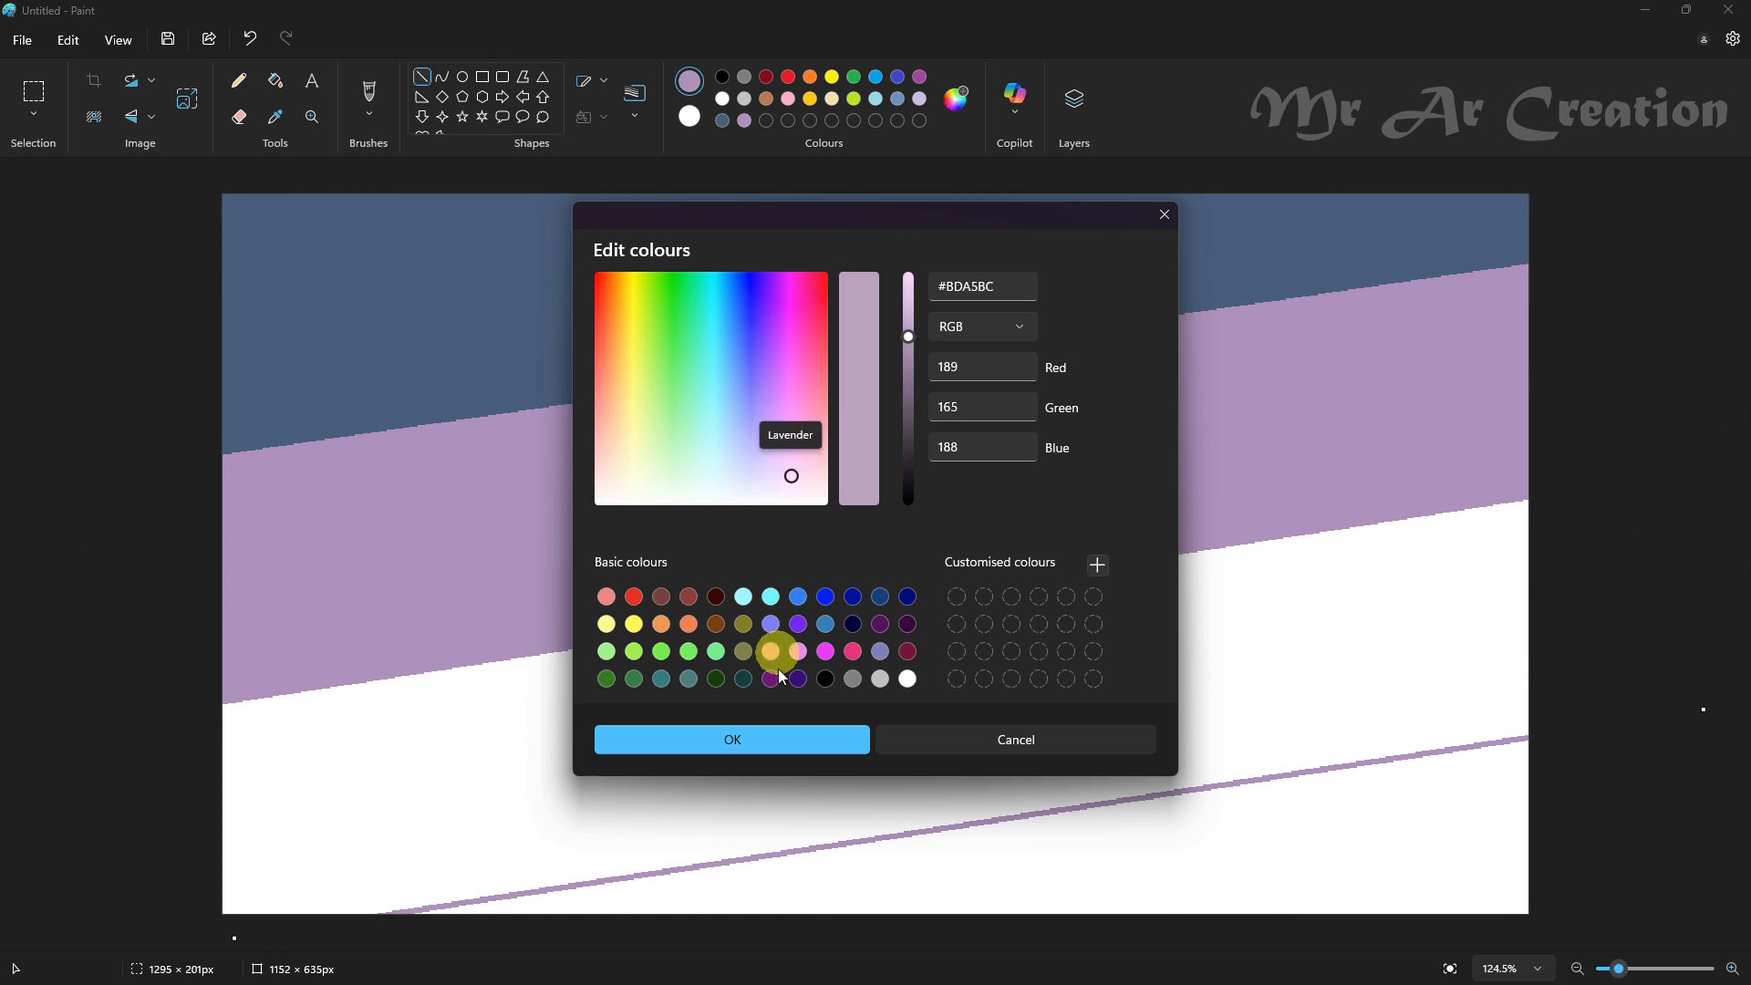
click(732, 736)
click(276, 81)
click(912, 639)
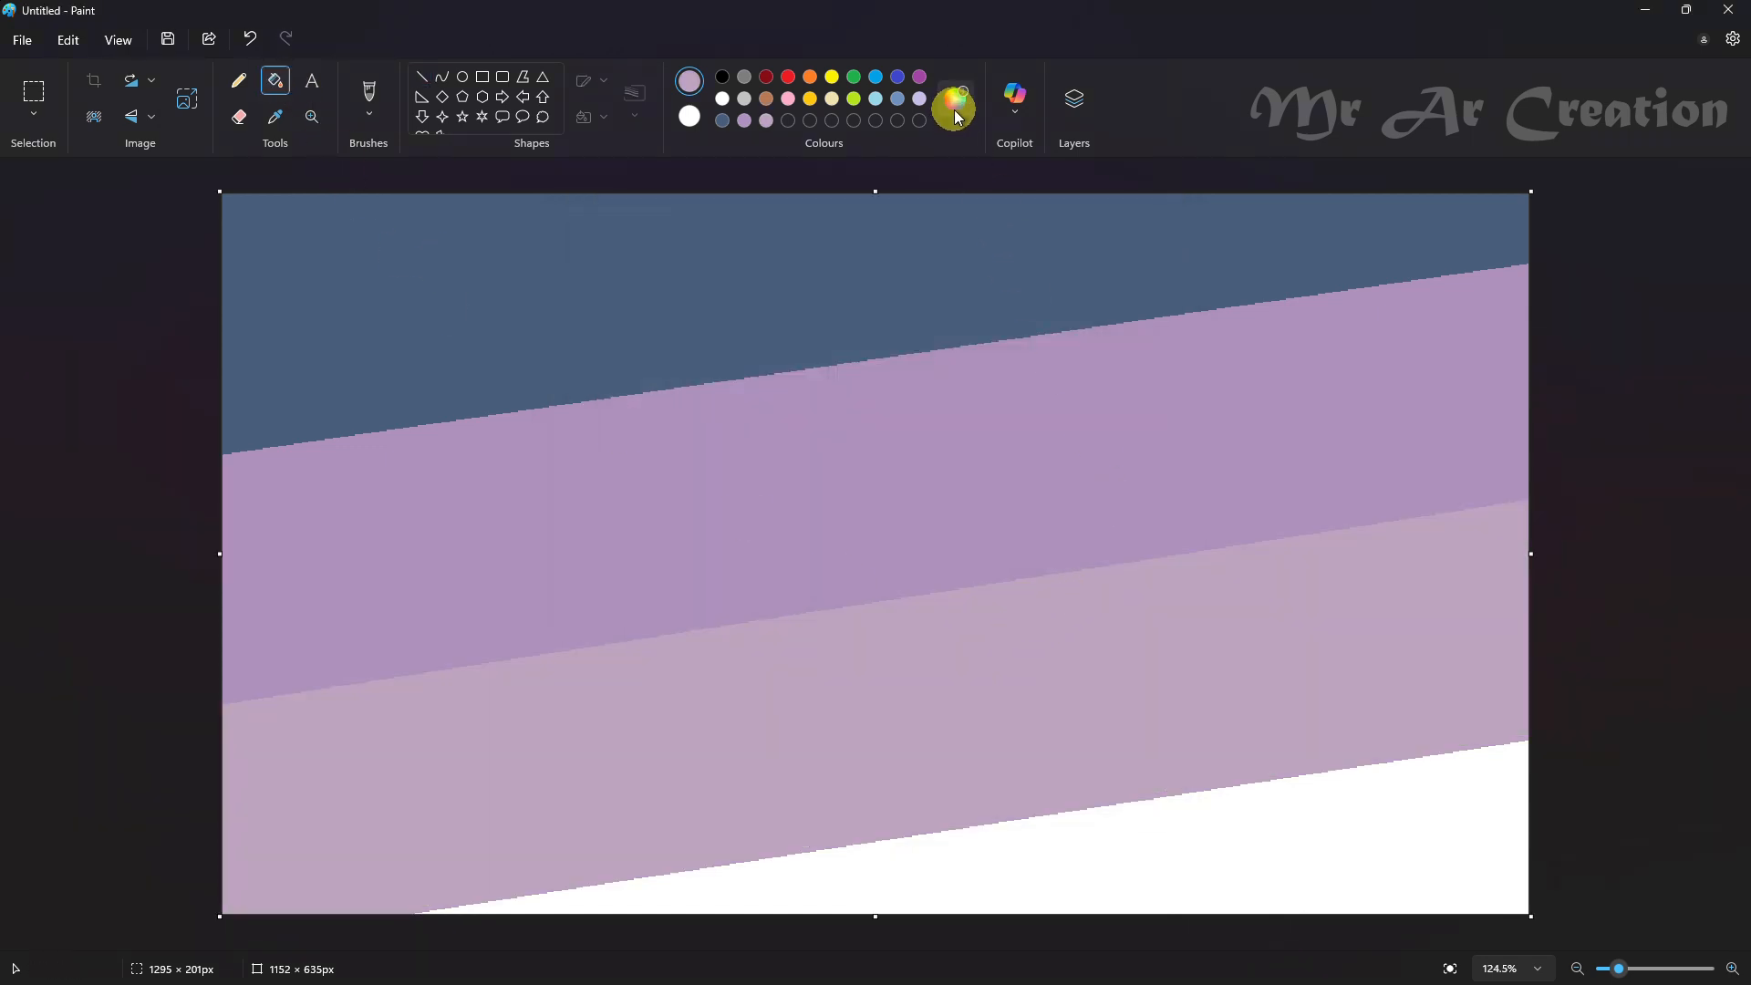
- Mix a light greyish mauve and fill the remaining white corner at the bottom of the canvas
click(956, 97)
drag(824, 467, 797, 486)
click(809, 737)
click(1204, 822)
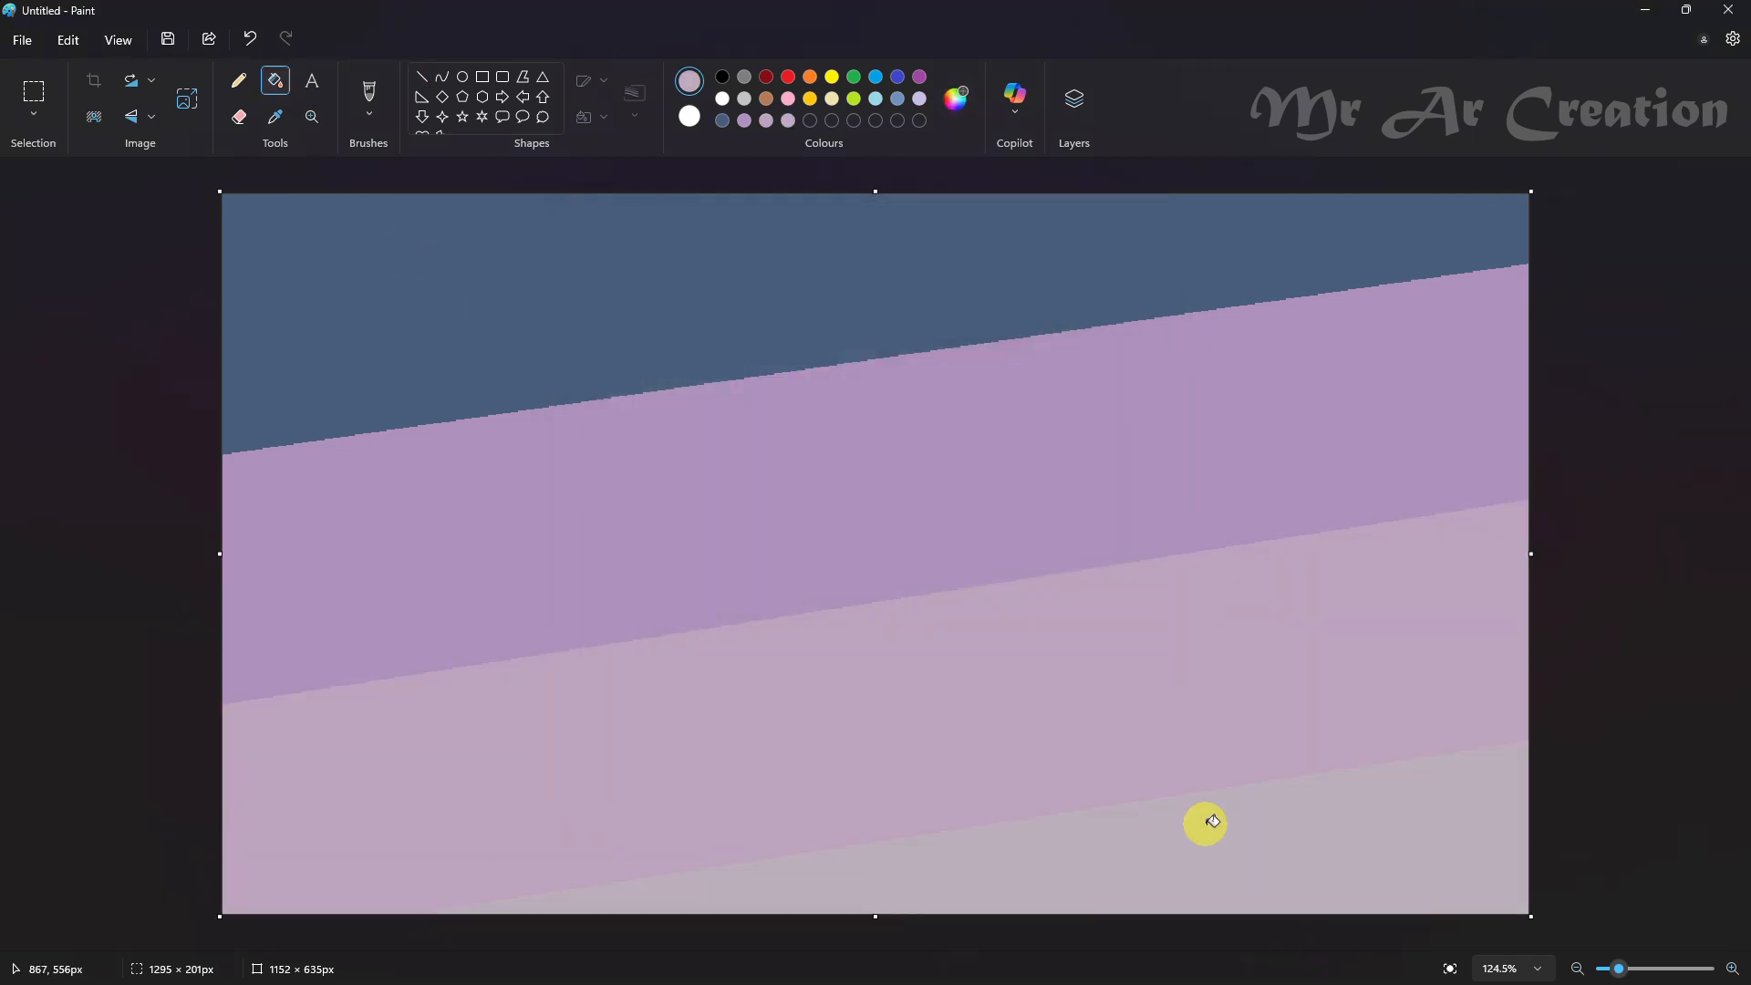
- Resize the image in pixels to a width of 1 while keeping the height at 635
click(189, 98)
click(889, 408)
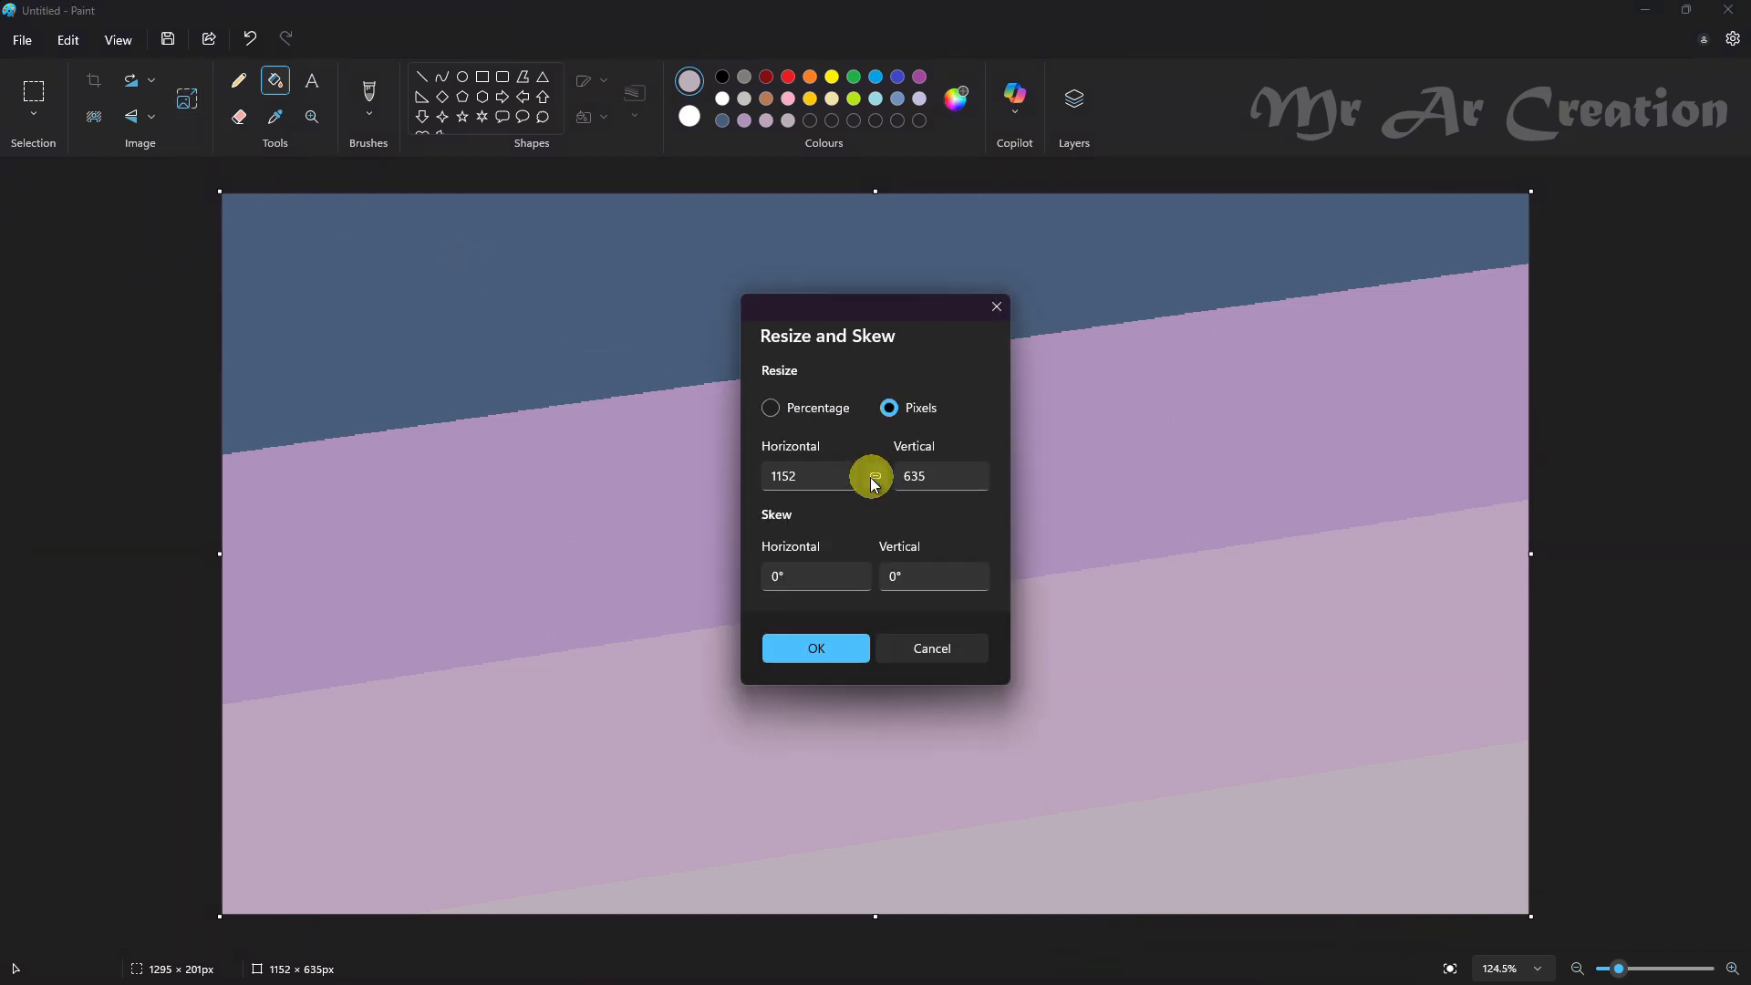
double_click(821, 476)
key(BackSpace)
text(1)
click(803, 646)
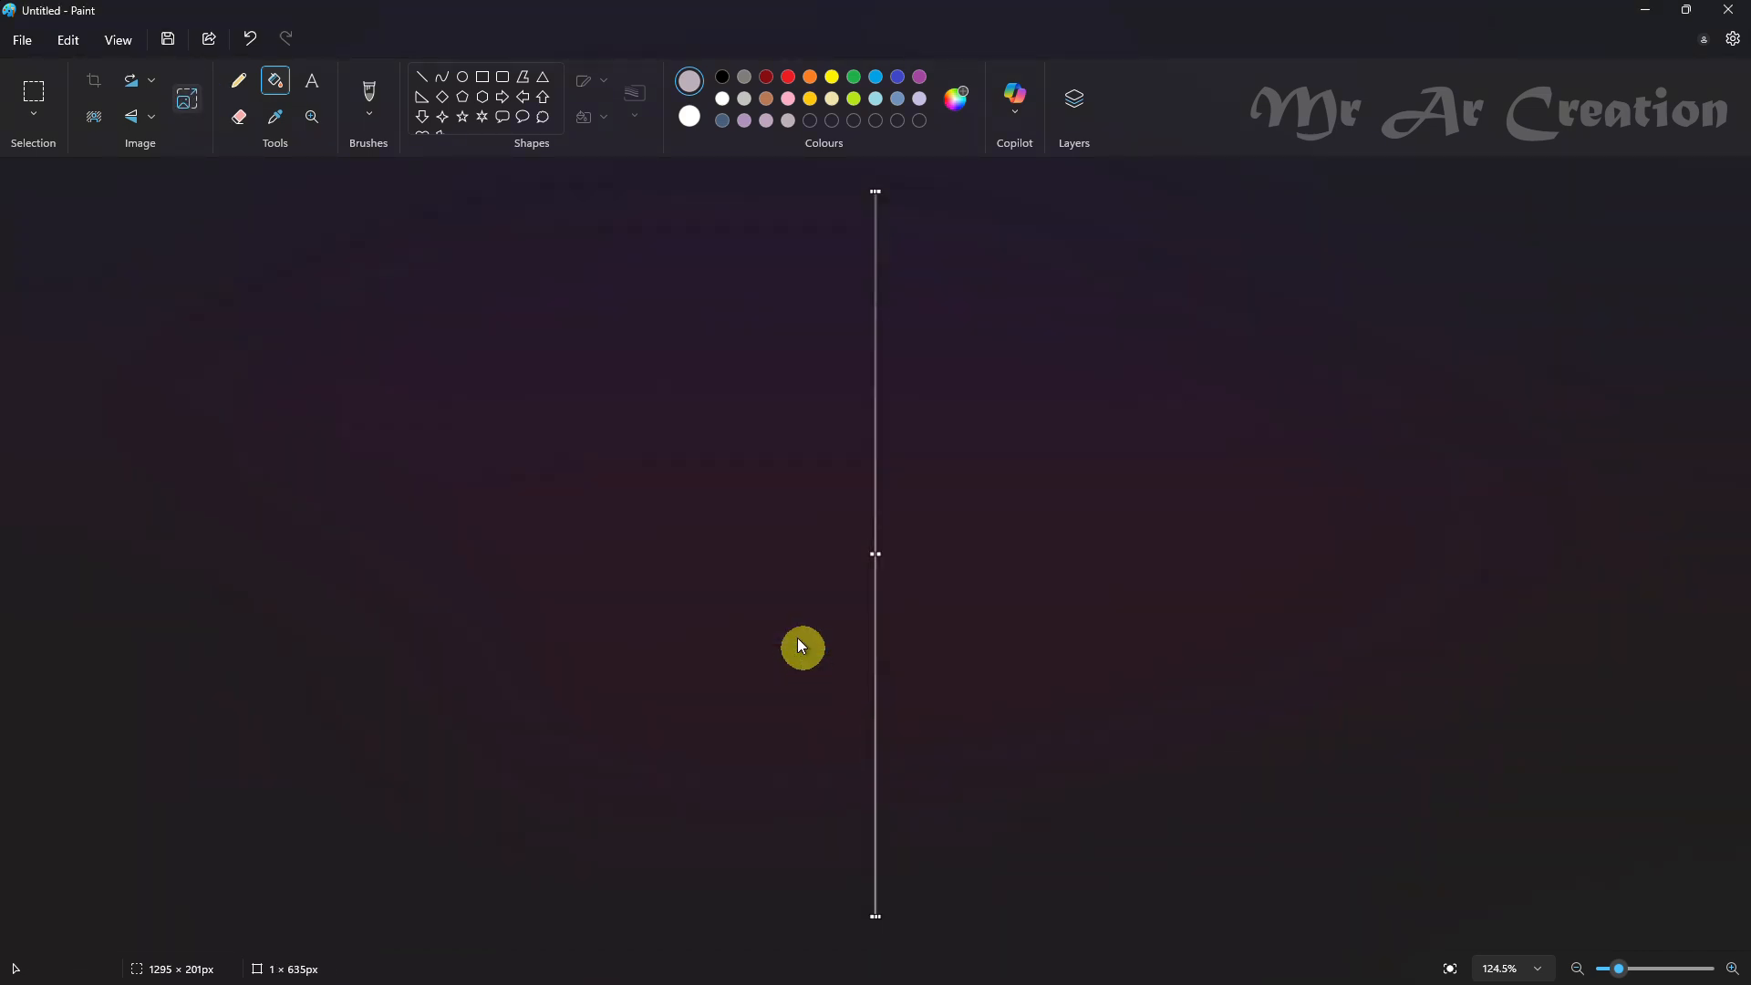
- Stretch the one-pixel-wide image to a width of 1152 pixels to form a horizontal gradient
click(182, 101)
double_click(819, 476)
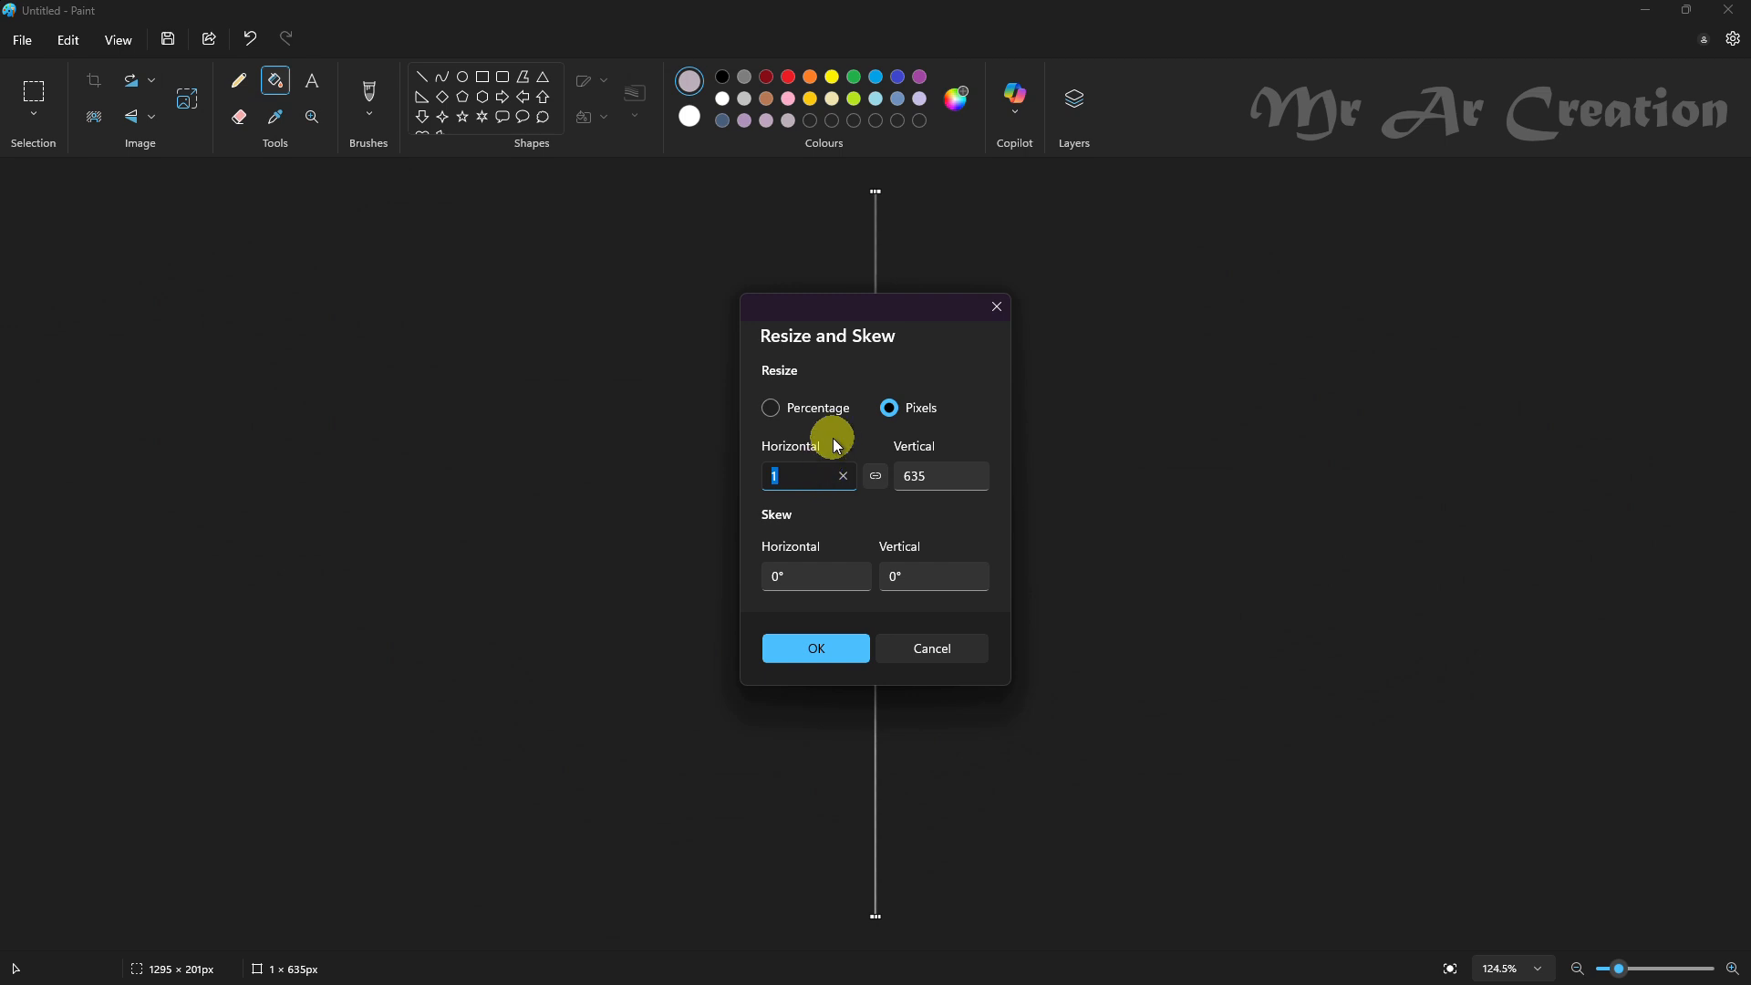
text(1152)
click(821, 645)
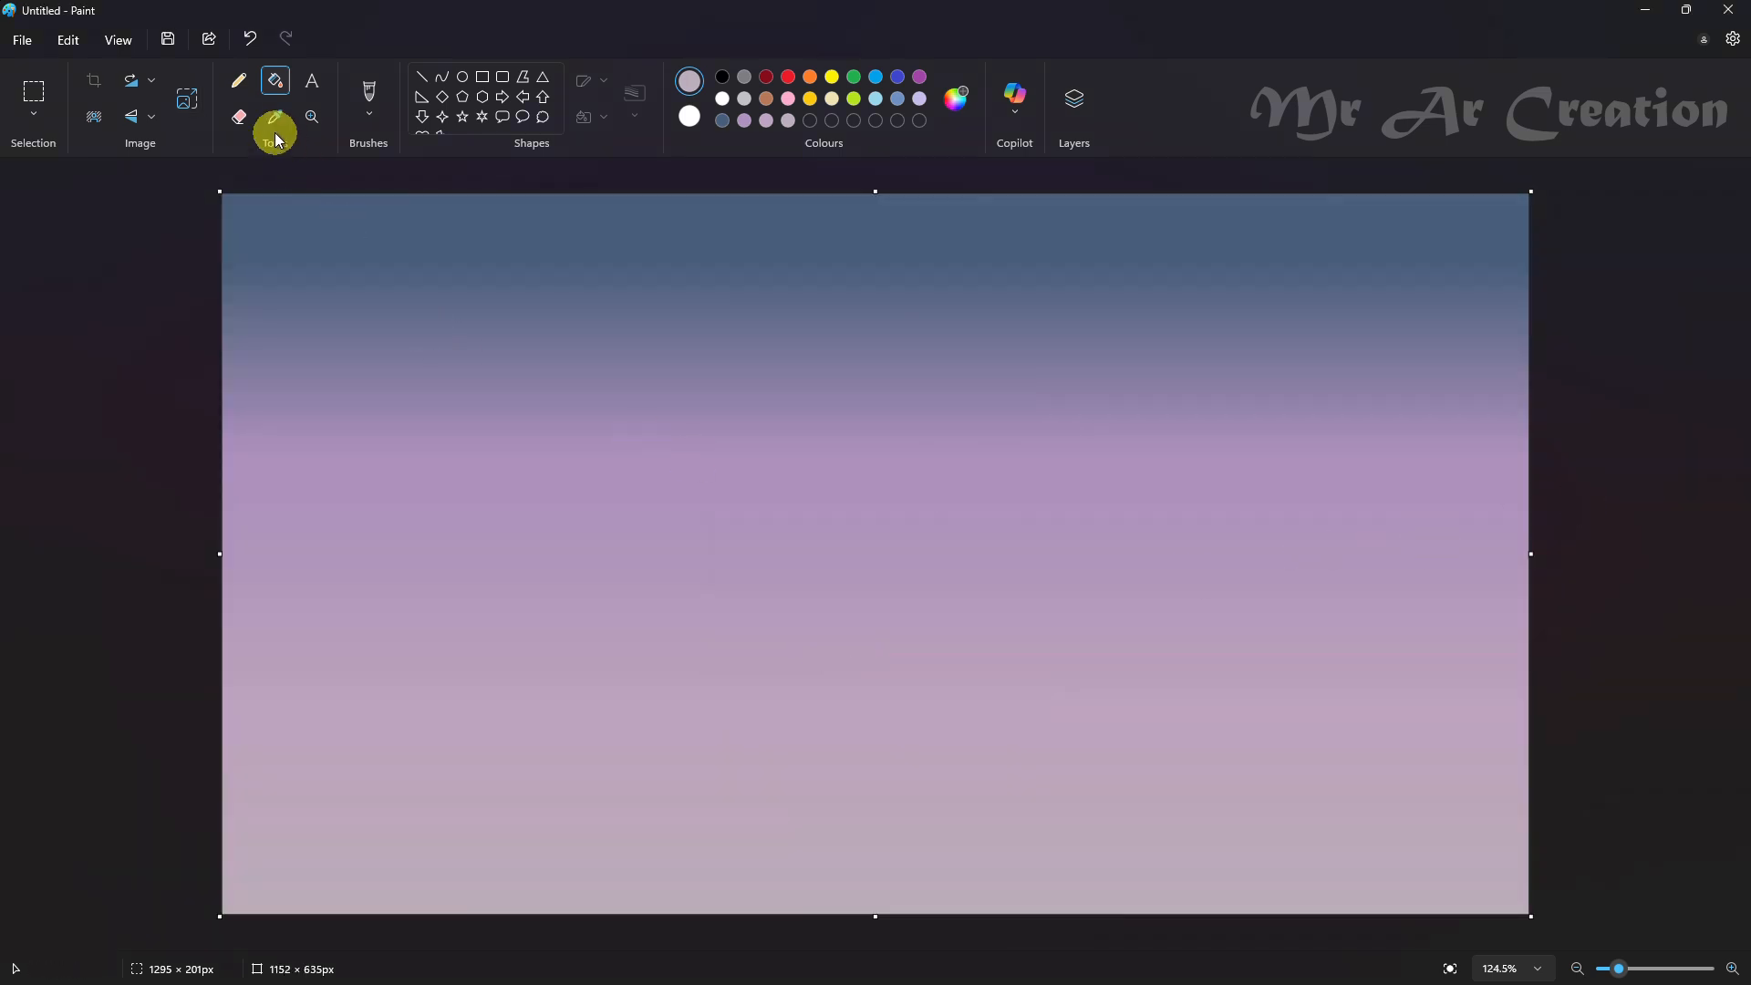
- Reduce the image height to 11 pixels while keeping the width at 1152
click(187, 100)
double_click(937, 475)
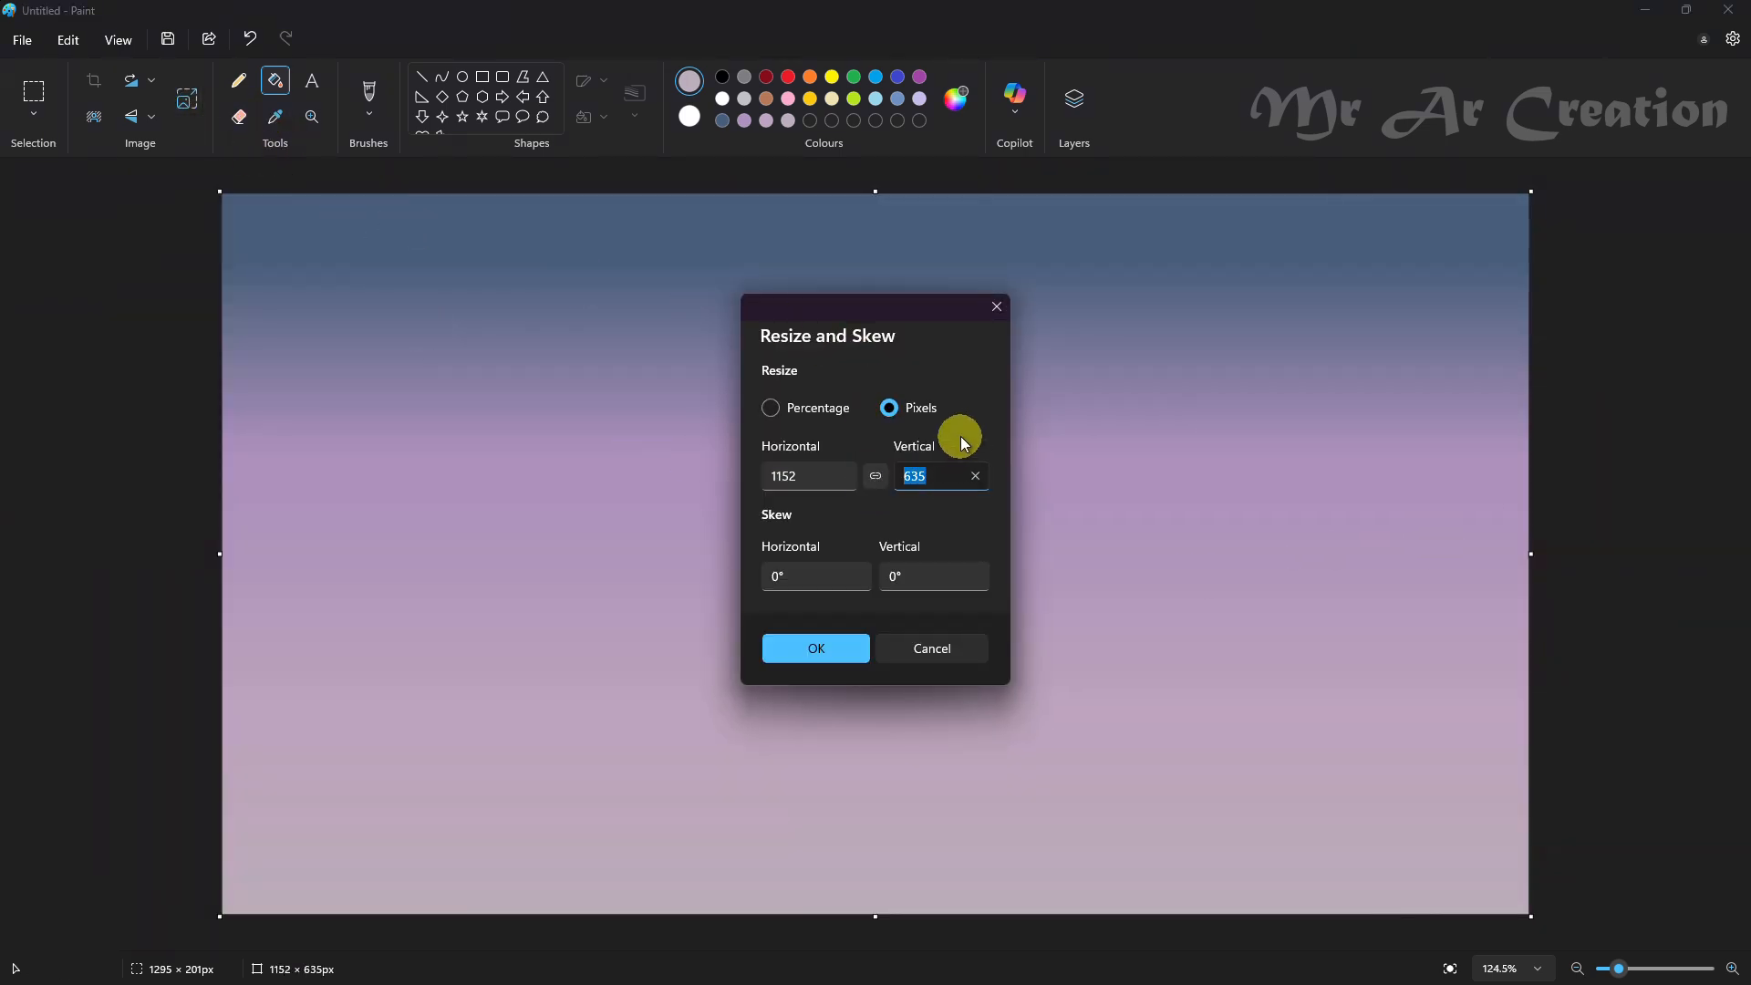
key(BackSpace)
text(11)
click(845, 646)
- Stretch the flattened image to a height of 635 pixels to smooth the gradient
click(192, 105)
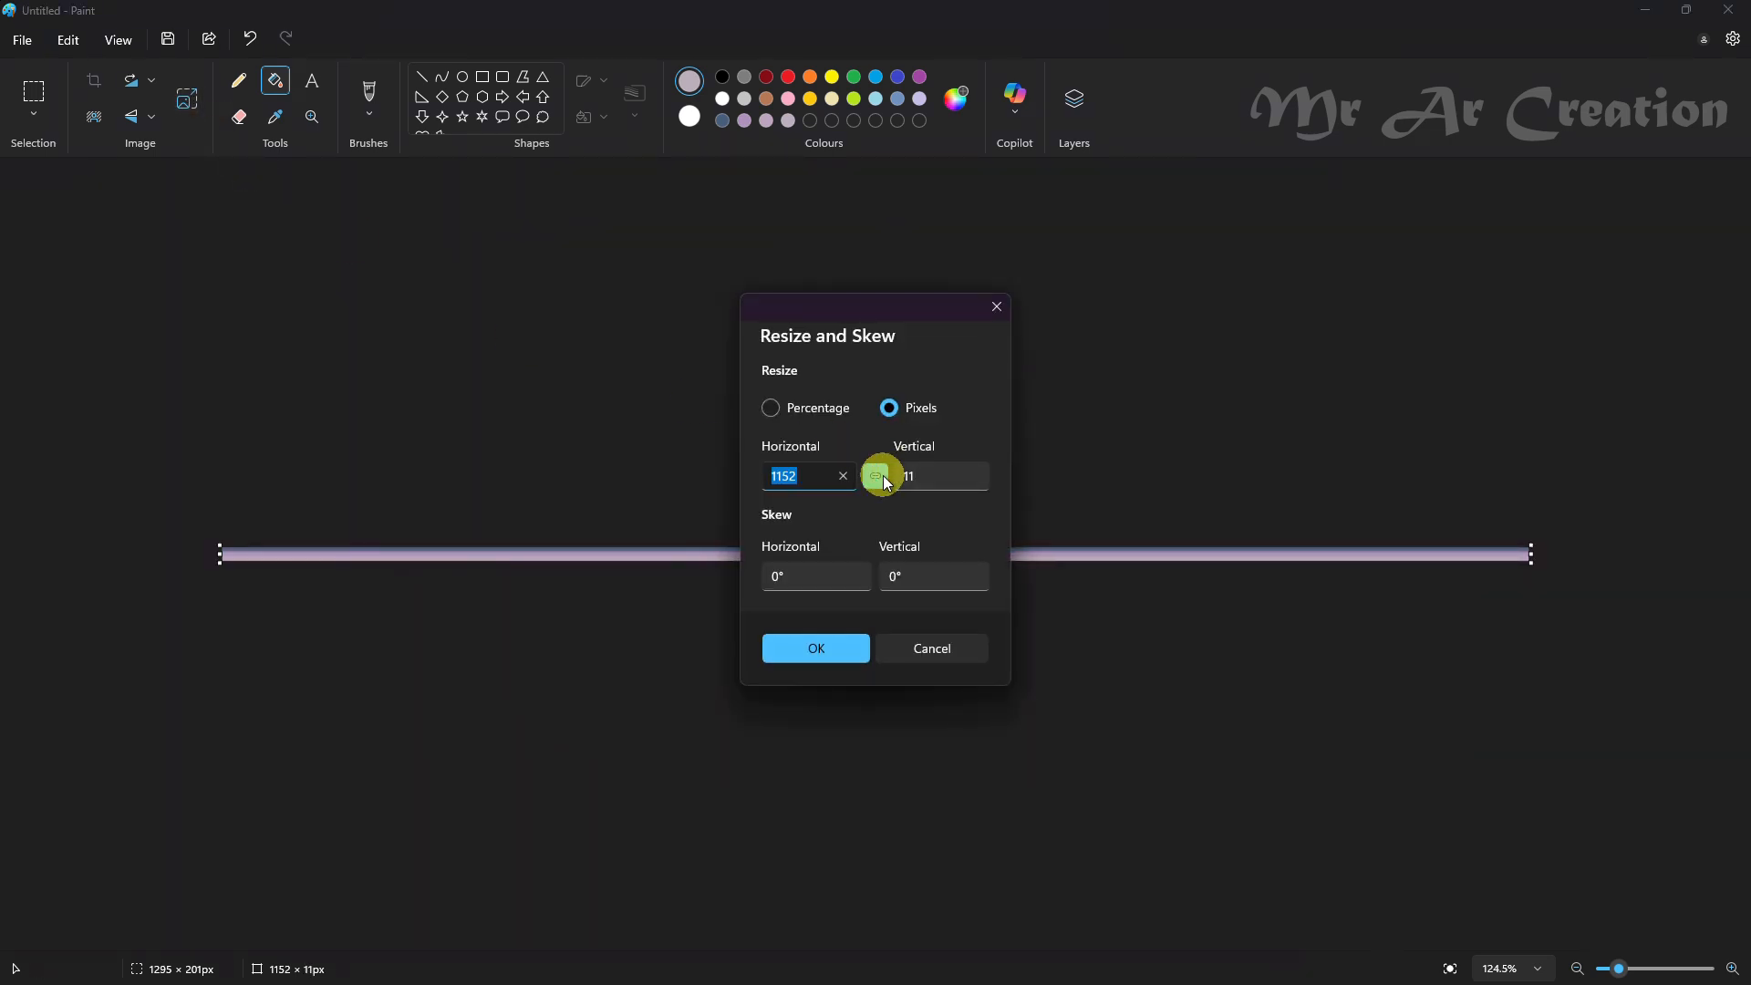
double_click(923, 475)
click(852, 642)
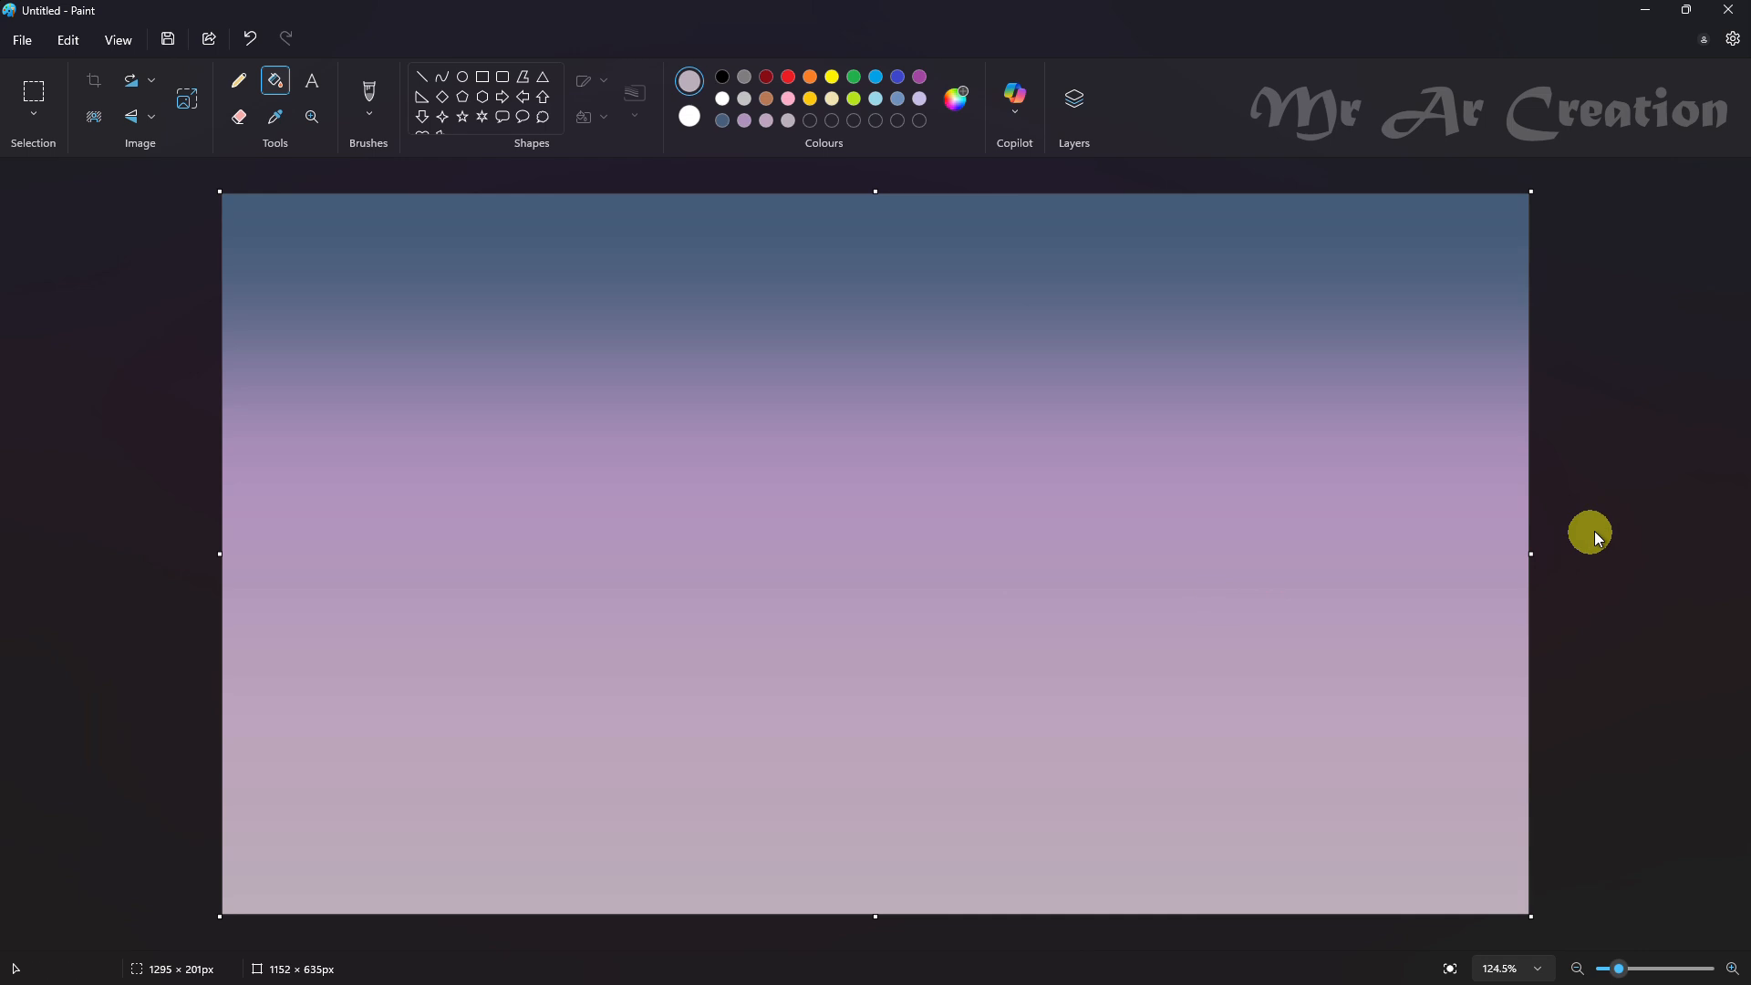
- On a new layer, draw an uneven black hill outline across the lower canvas with the Pencil and fill the ground beneath it black
click(1078, 108)
click(1689, 189)
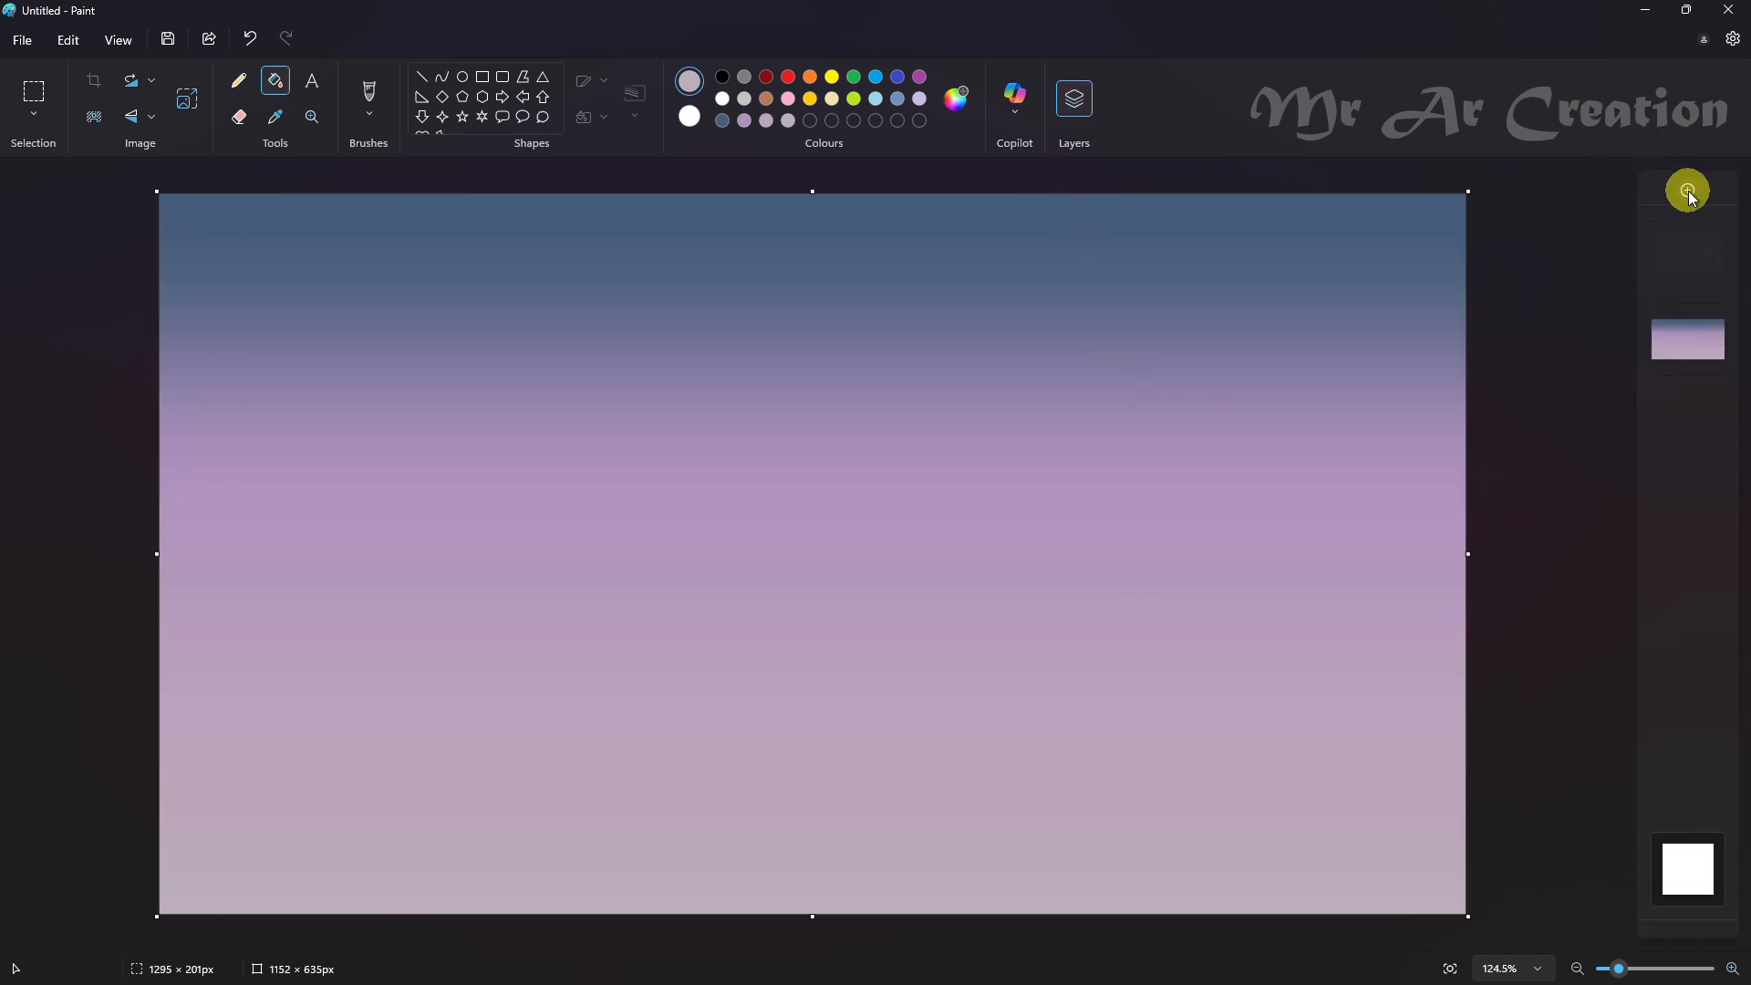
click(248, 91)
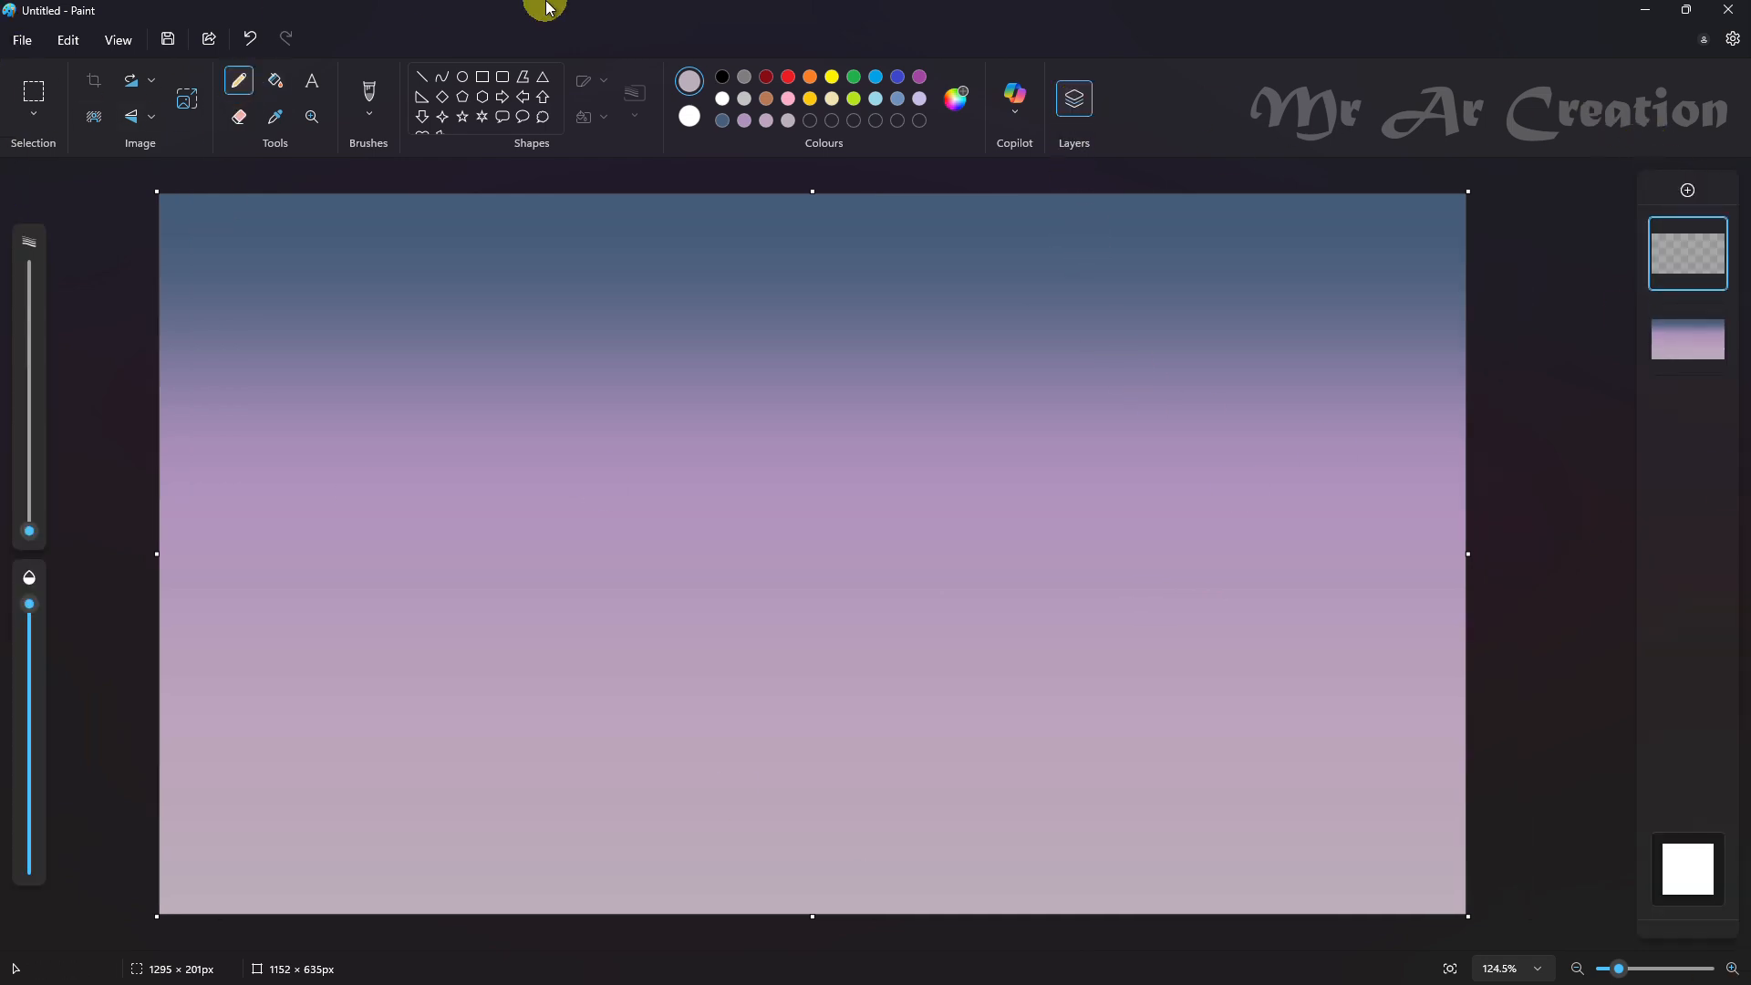
click(722, 77)
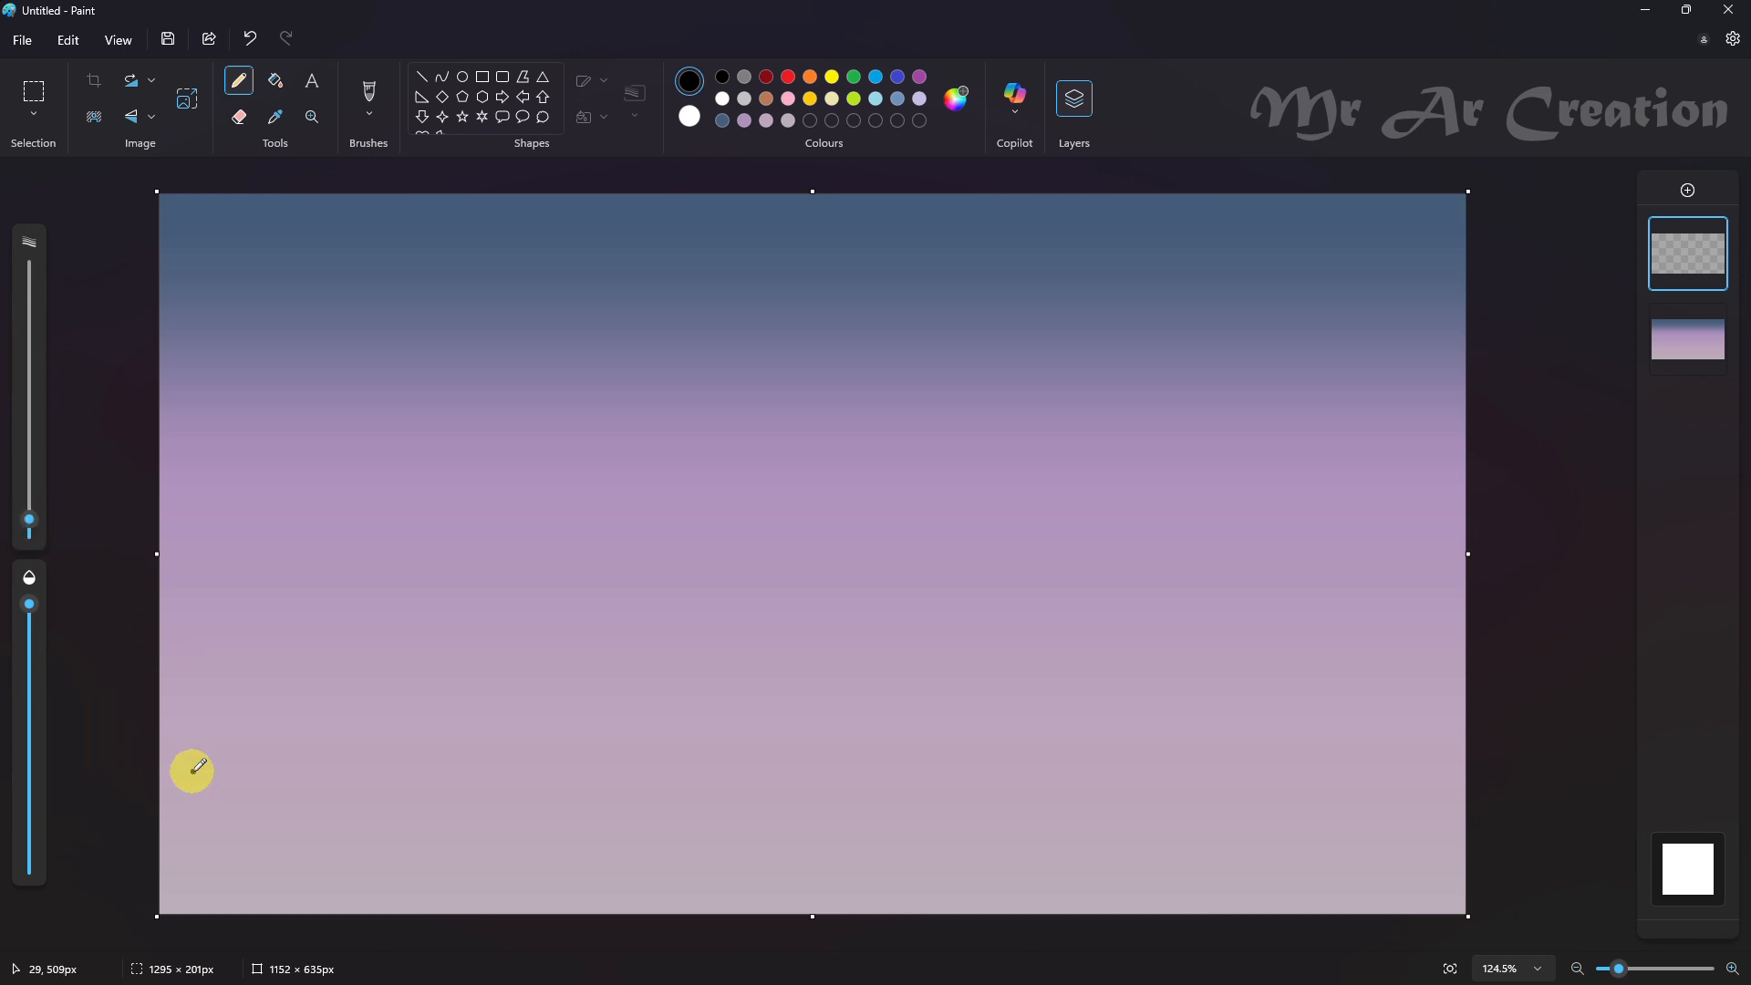
mouse_move(160, 854)
mouse_down()
mouse_move(569, 799)
mouse_move(740, 749)
mouse_move(854, 758)
mouse_up()
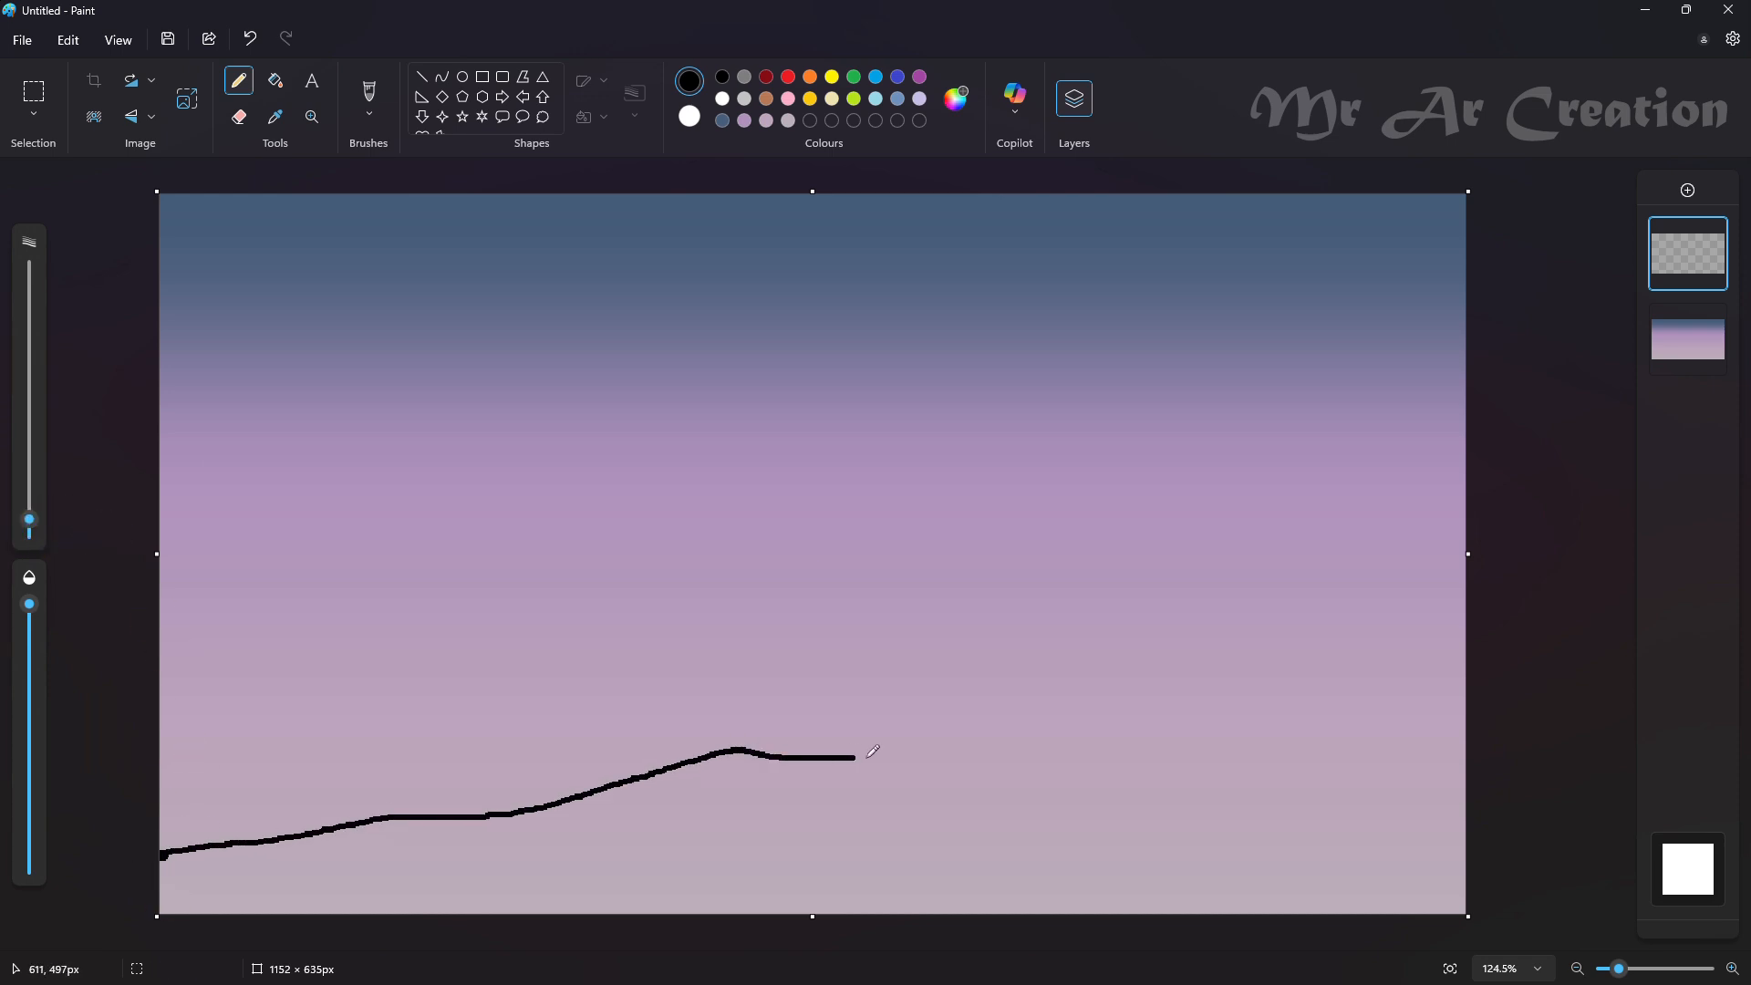
drag(1213, 722, 1514, 652)
click(274, 81)
click(888, 838)
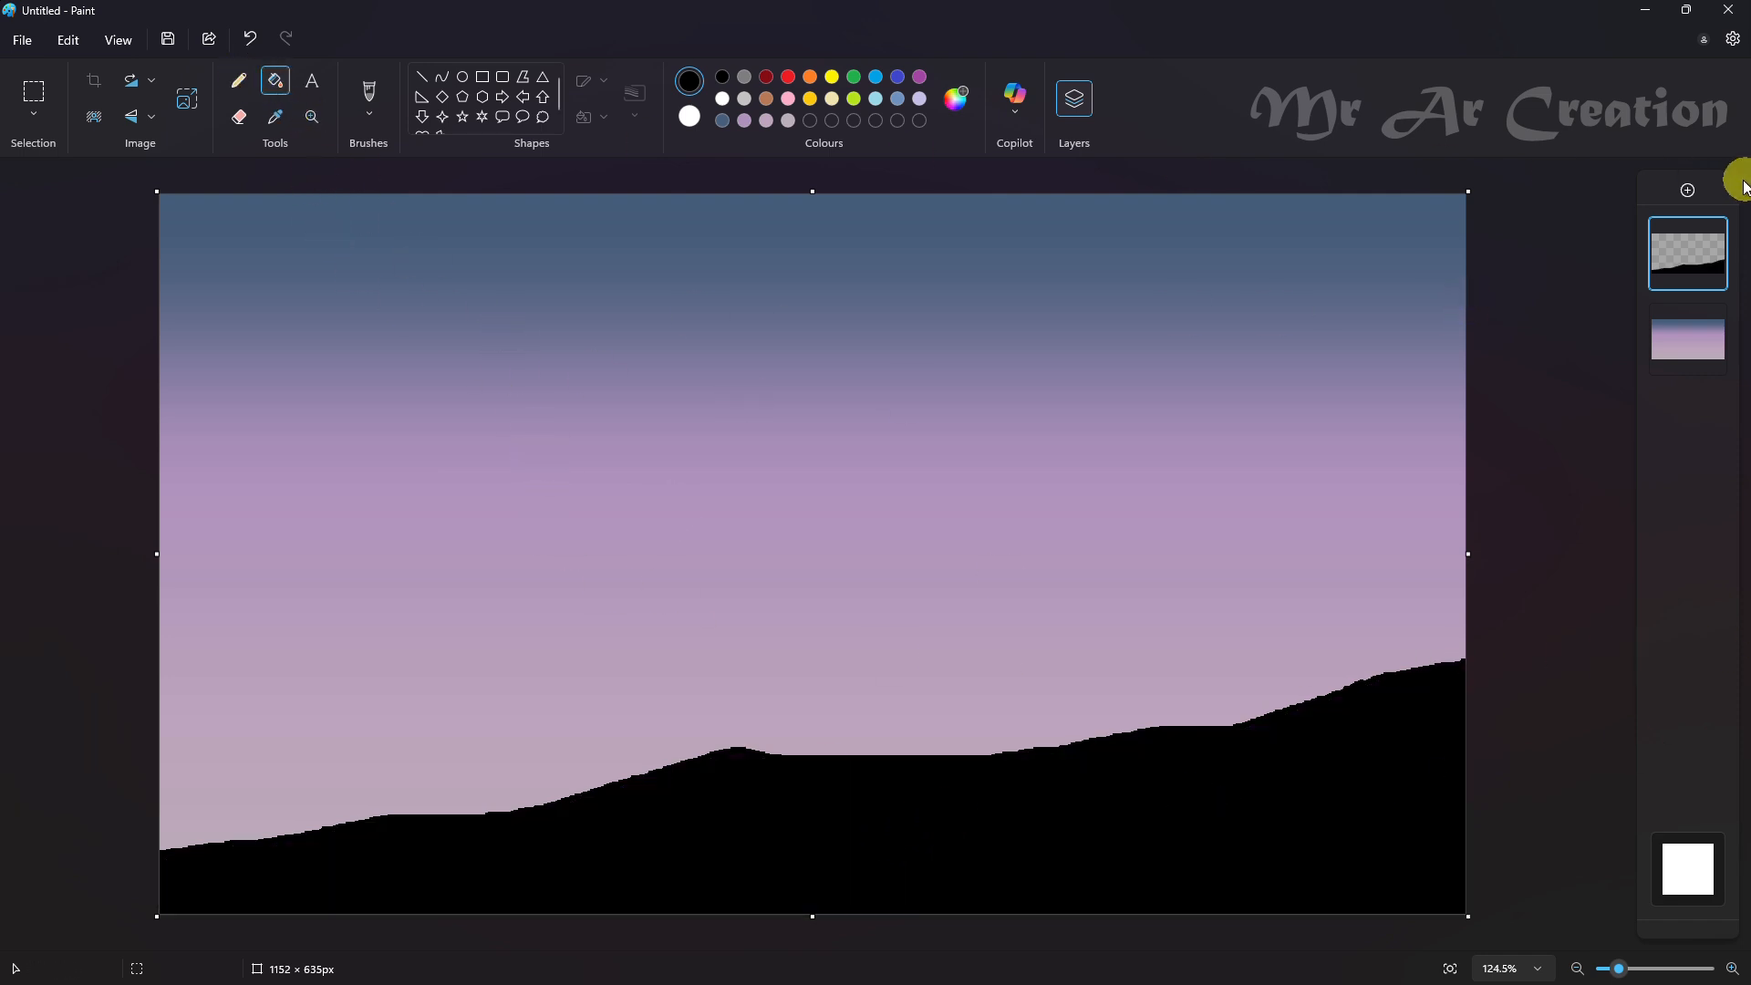
- On another new layer, draw a curved black tree trunk rising from the middle of the hill and fill its base
click(1688, 190)
click(238, 81)
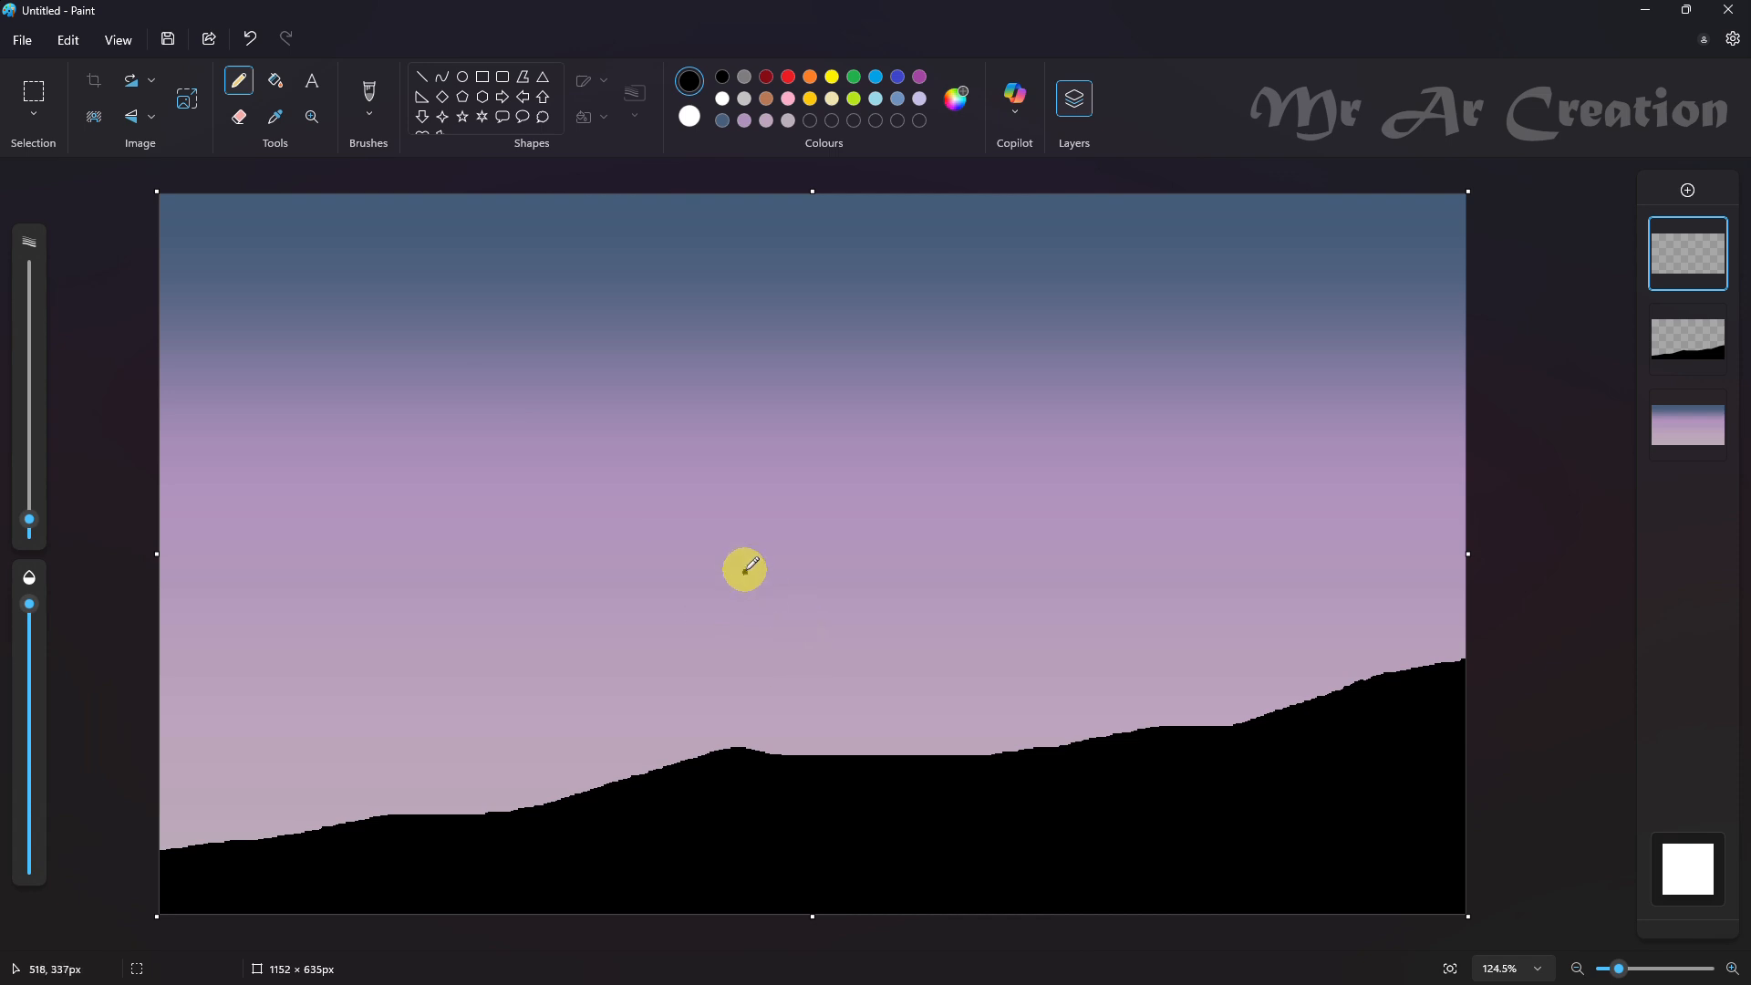
drag(858, 692, 844, 754)
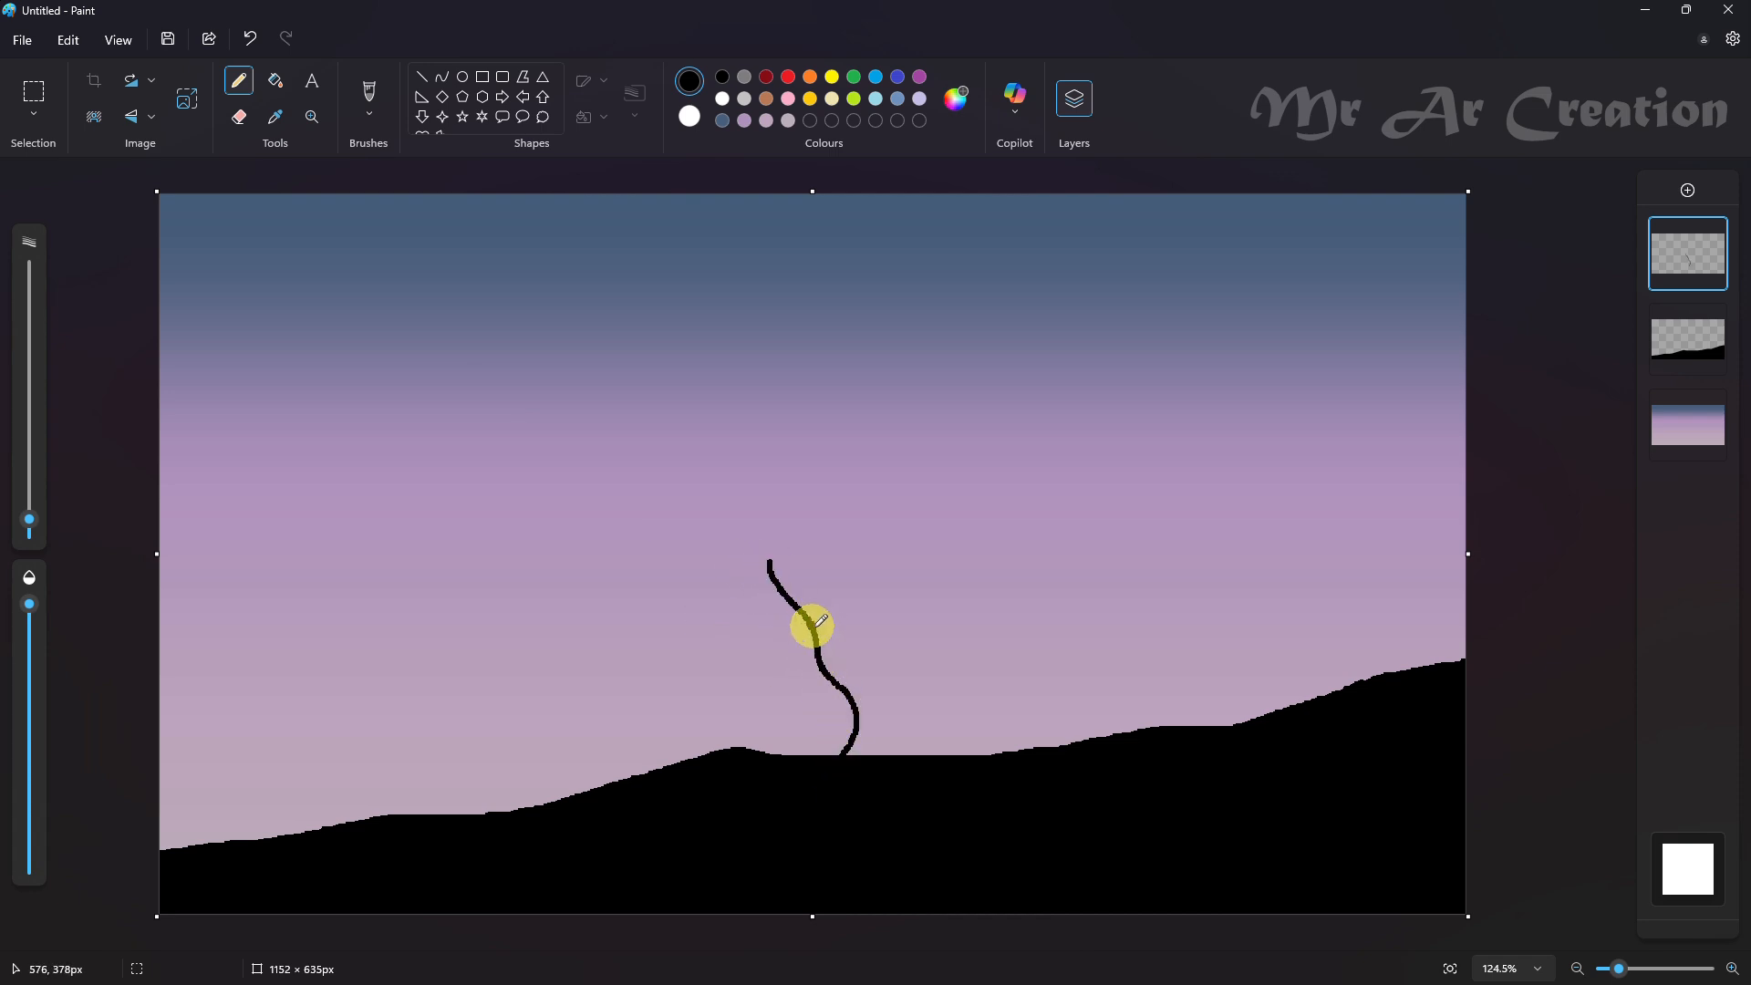
drag(809, 625, 903, 756)
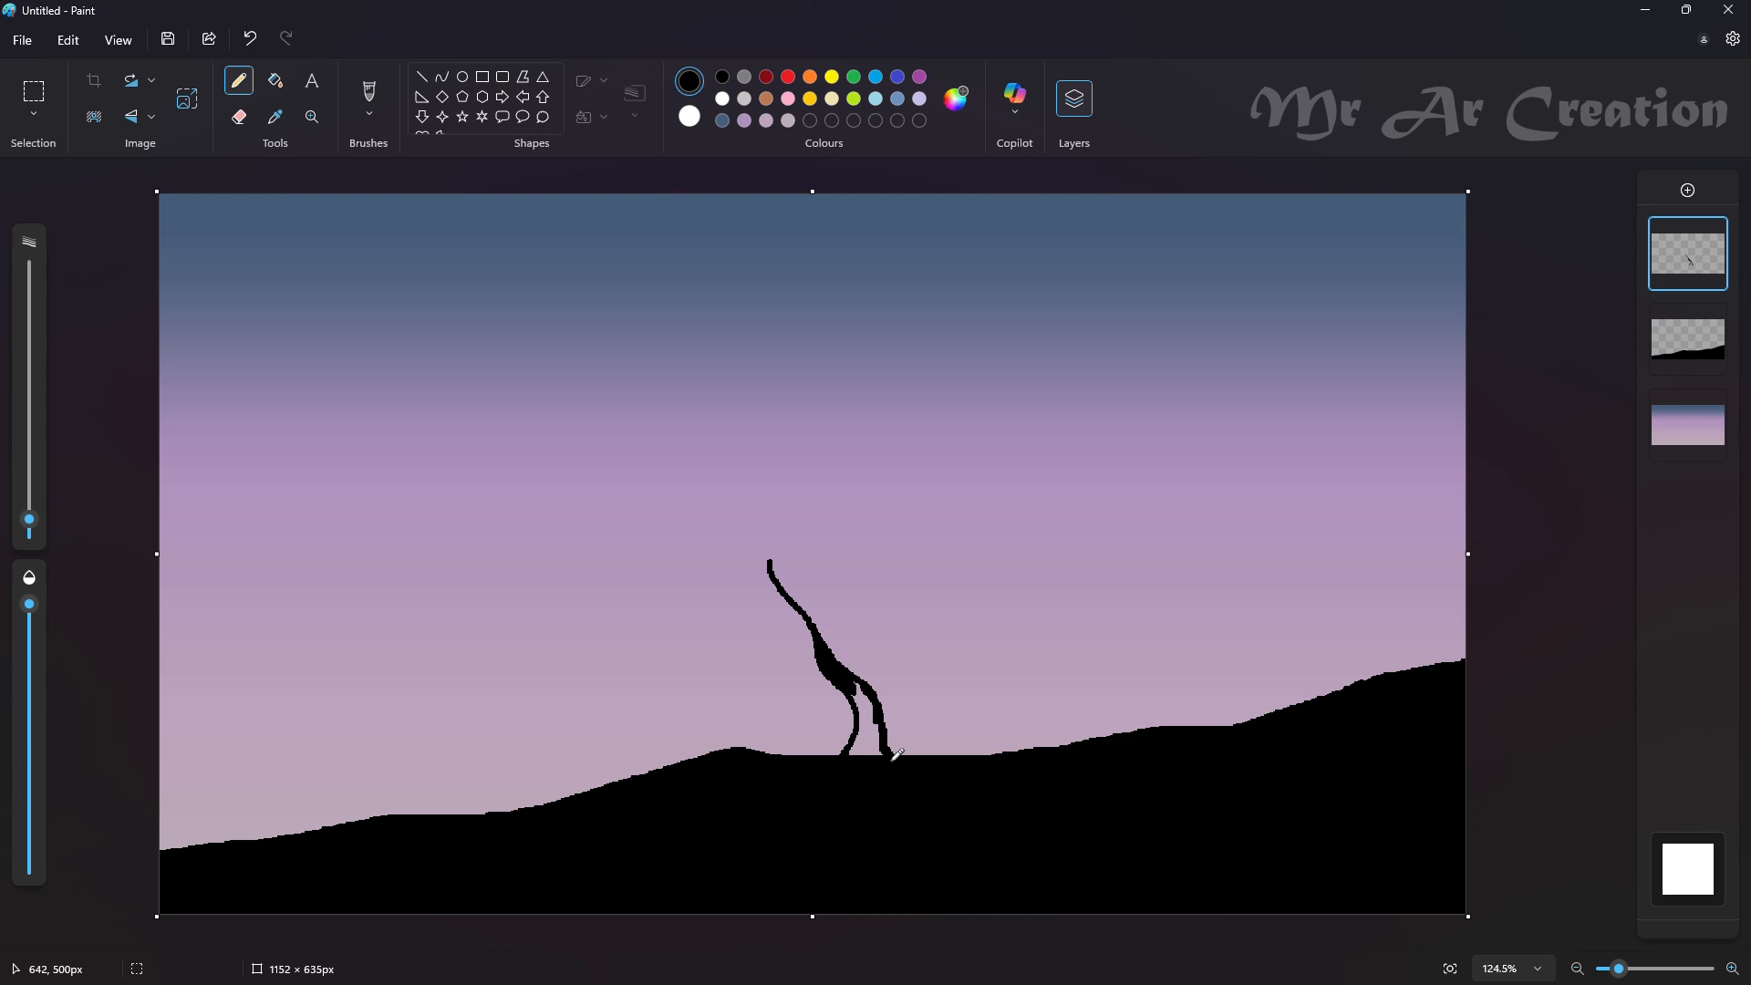
click(276, 80)
click(882, 697)
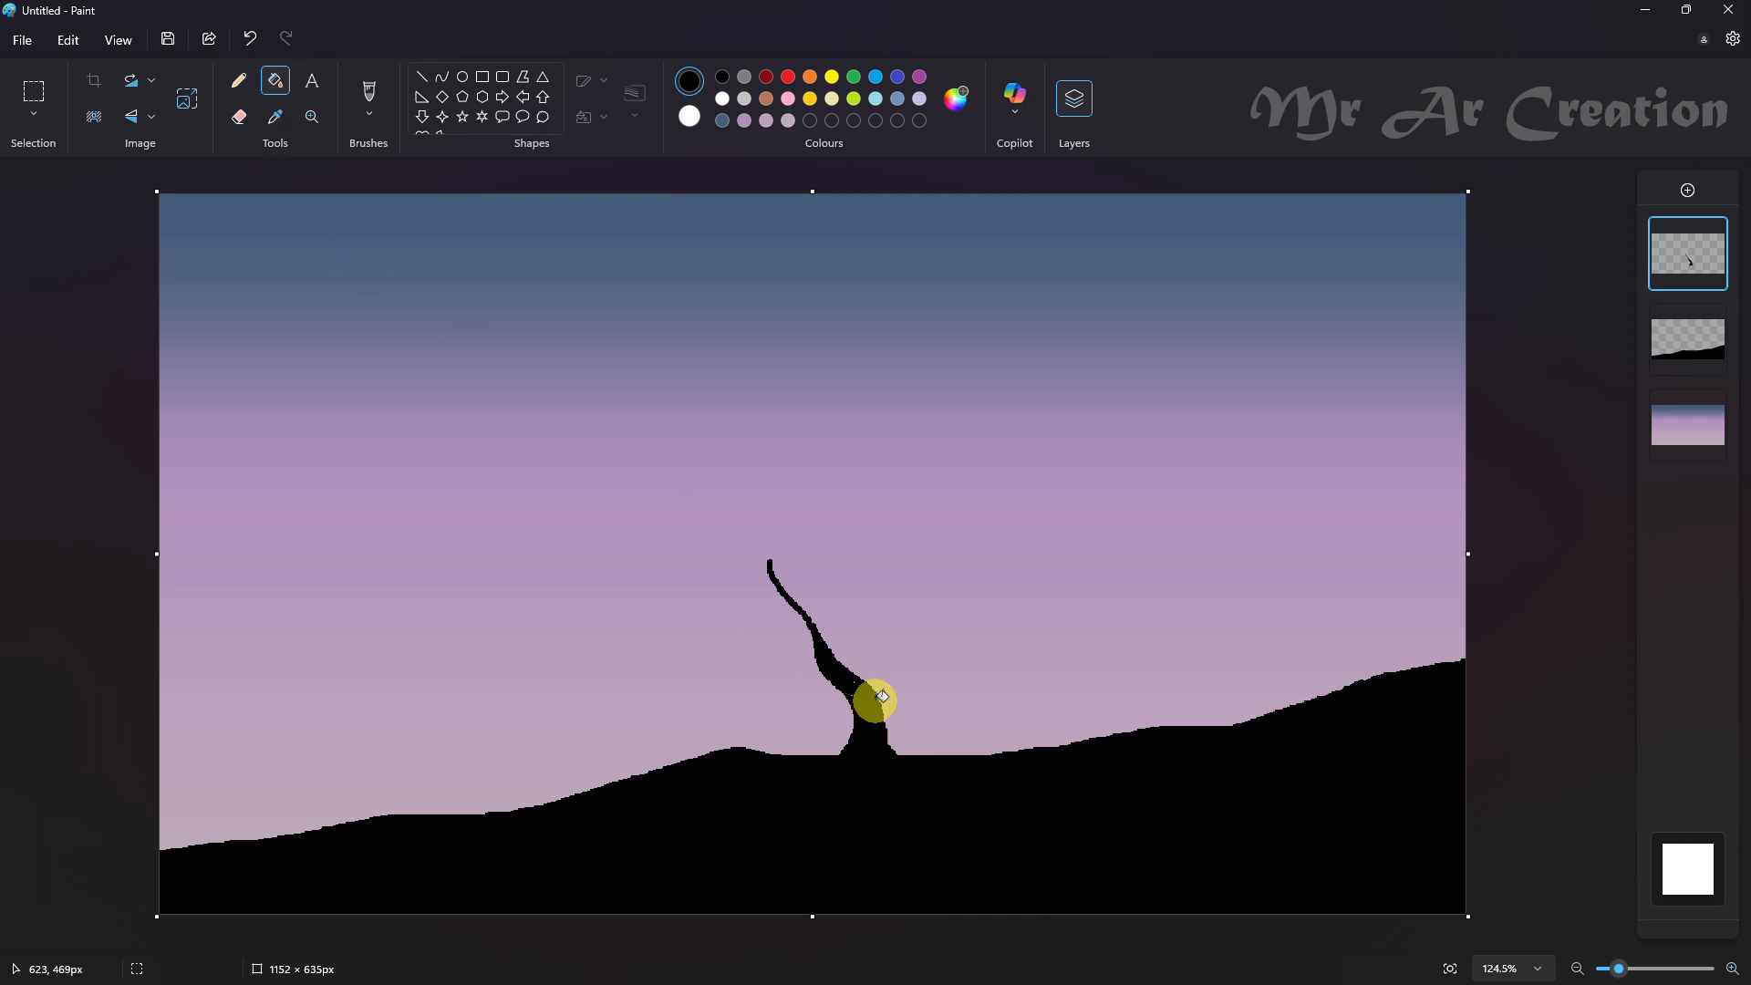
- Thicken and smooth the tree trunk's edges with black Pencil strokes
click(239, 80)
click(863, 695)
mouse_move(859, 673)
mouse_down()
mouse_move(813, 637)
mouse_move(782, 576)
mouse_up()
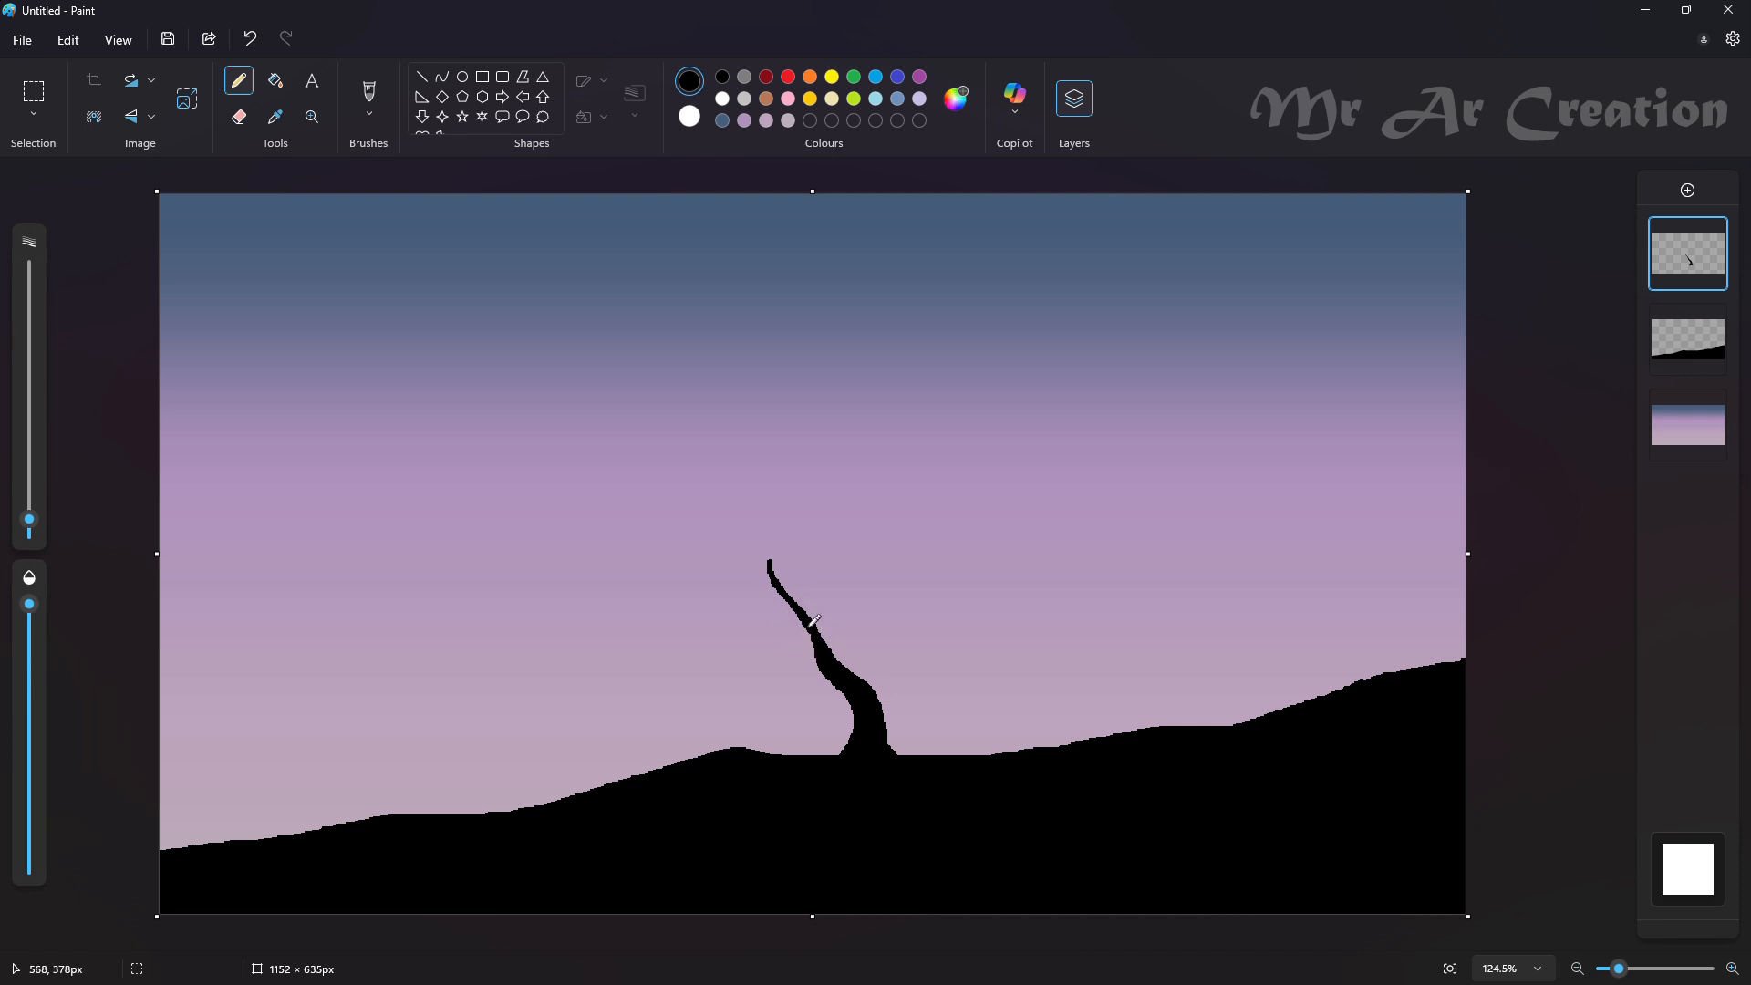
drag(828, 644, 832, 661)
- Draw a winding branch from the trunk up to the right with a thinner Pencil, thickening it toward its base
drag(835, 586, 848, 525)
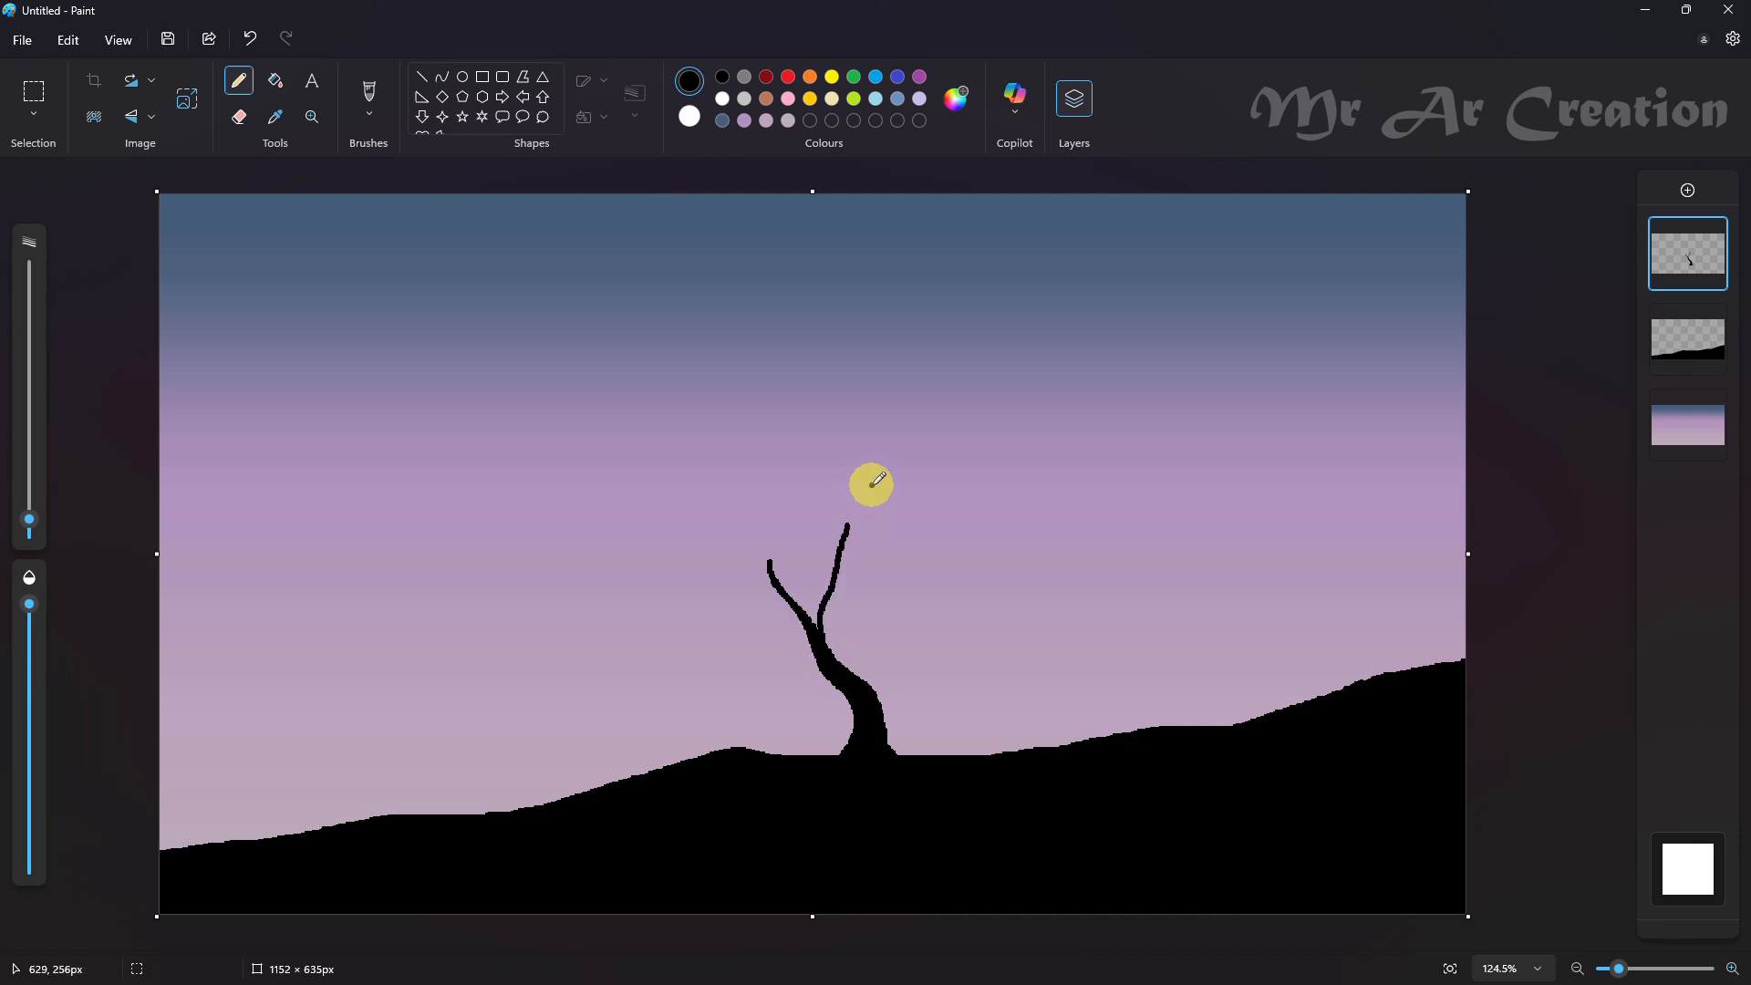
key(ctrl+z)
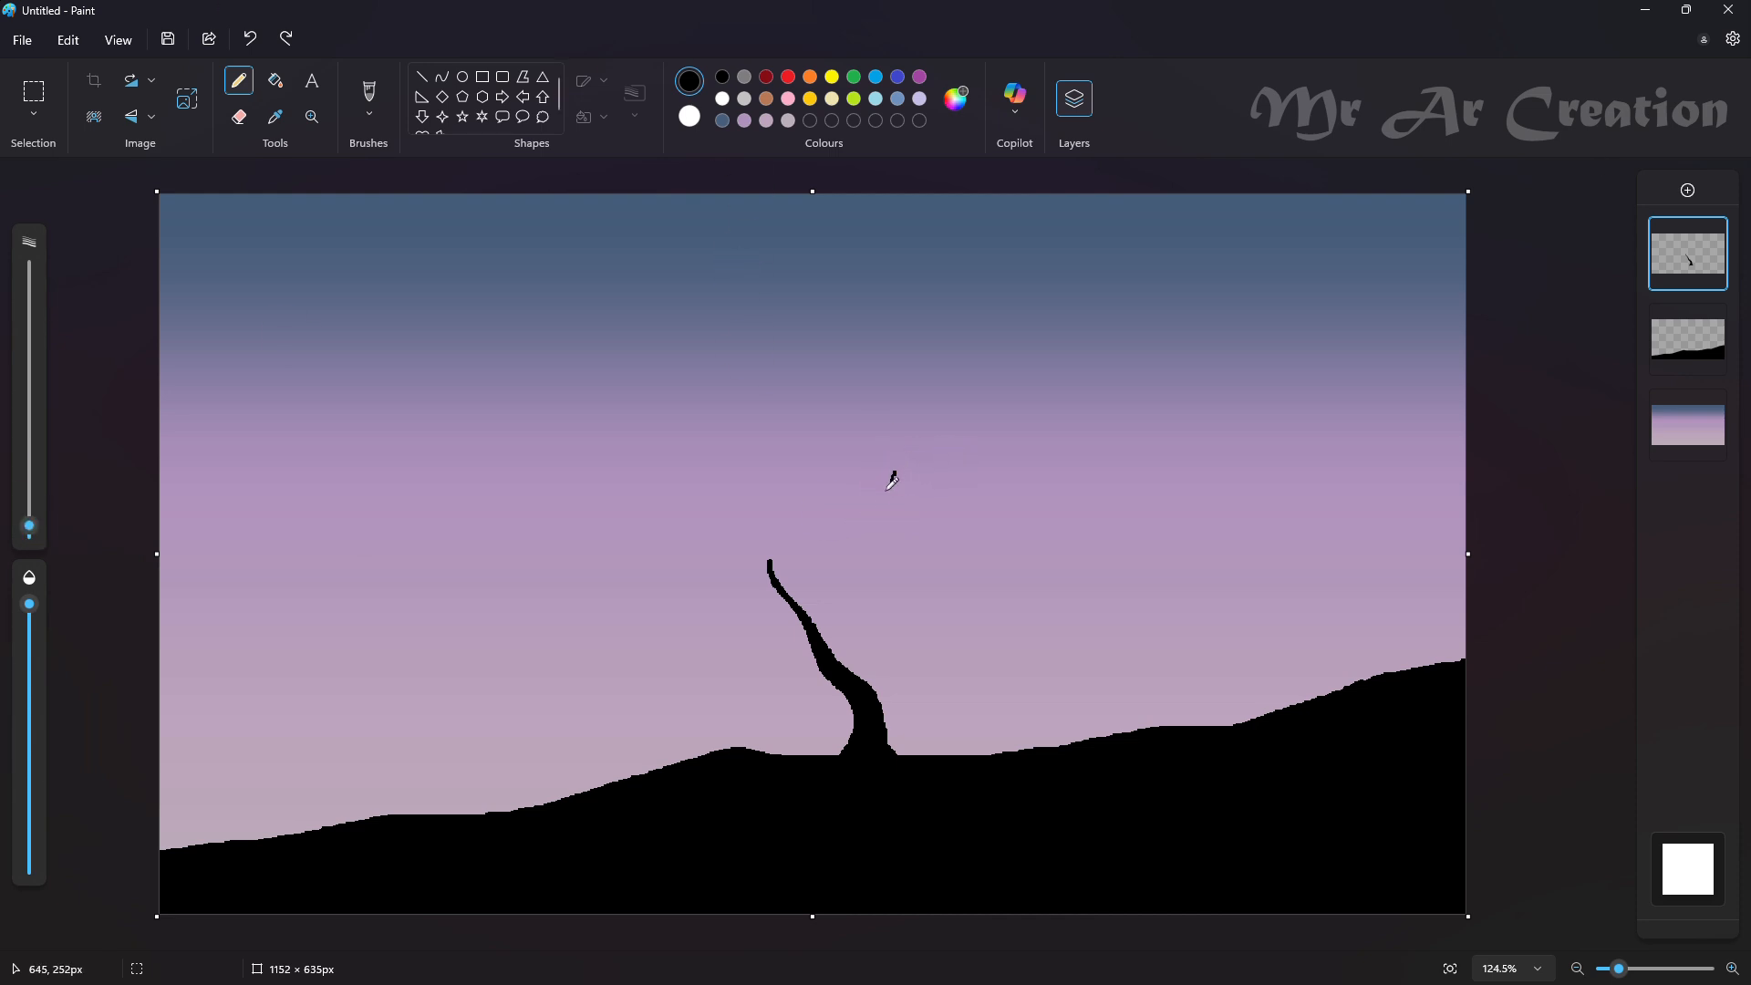
mouse_move(822, 572)
mouse_down()
mouse_move(834, 648)
mouse_move(815, 580)
mouse_up()
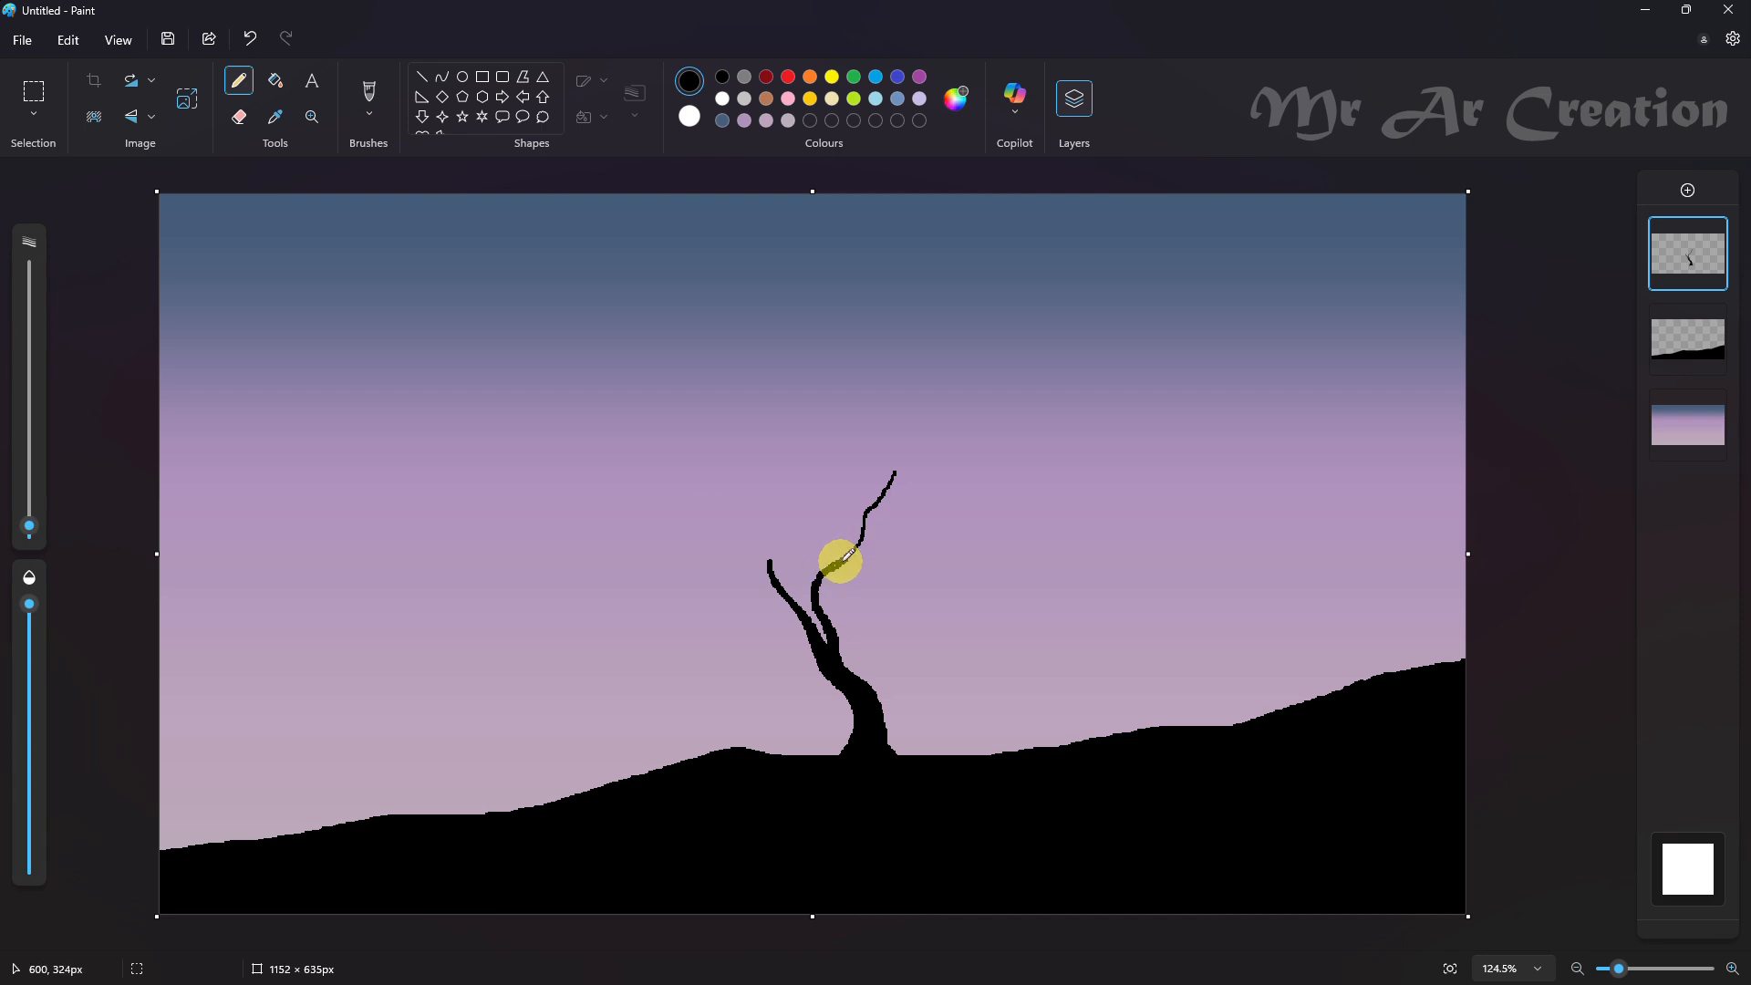
- Draw two thin branches from the tip of the left limb, one rising upward and one curving out to the left
drag(743, 439, 771, 565)
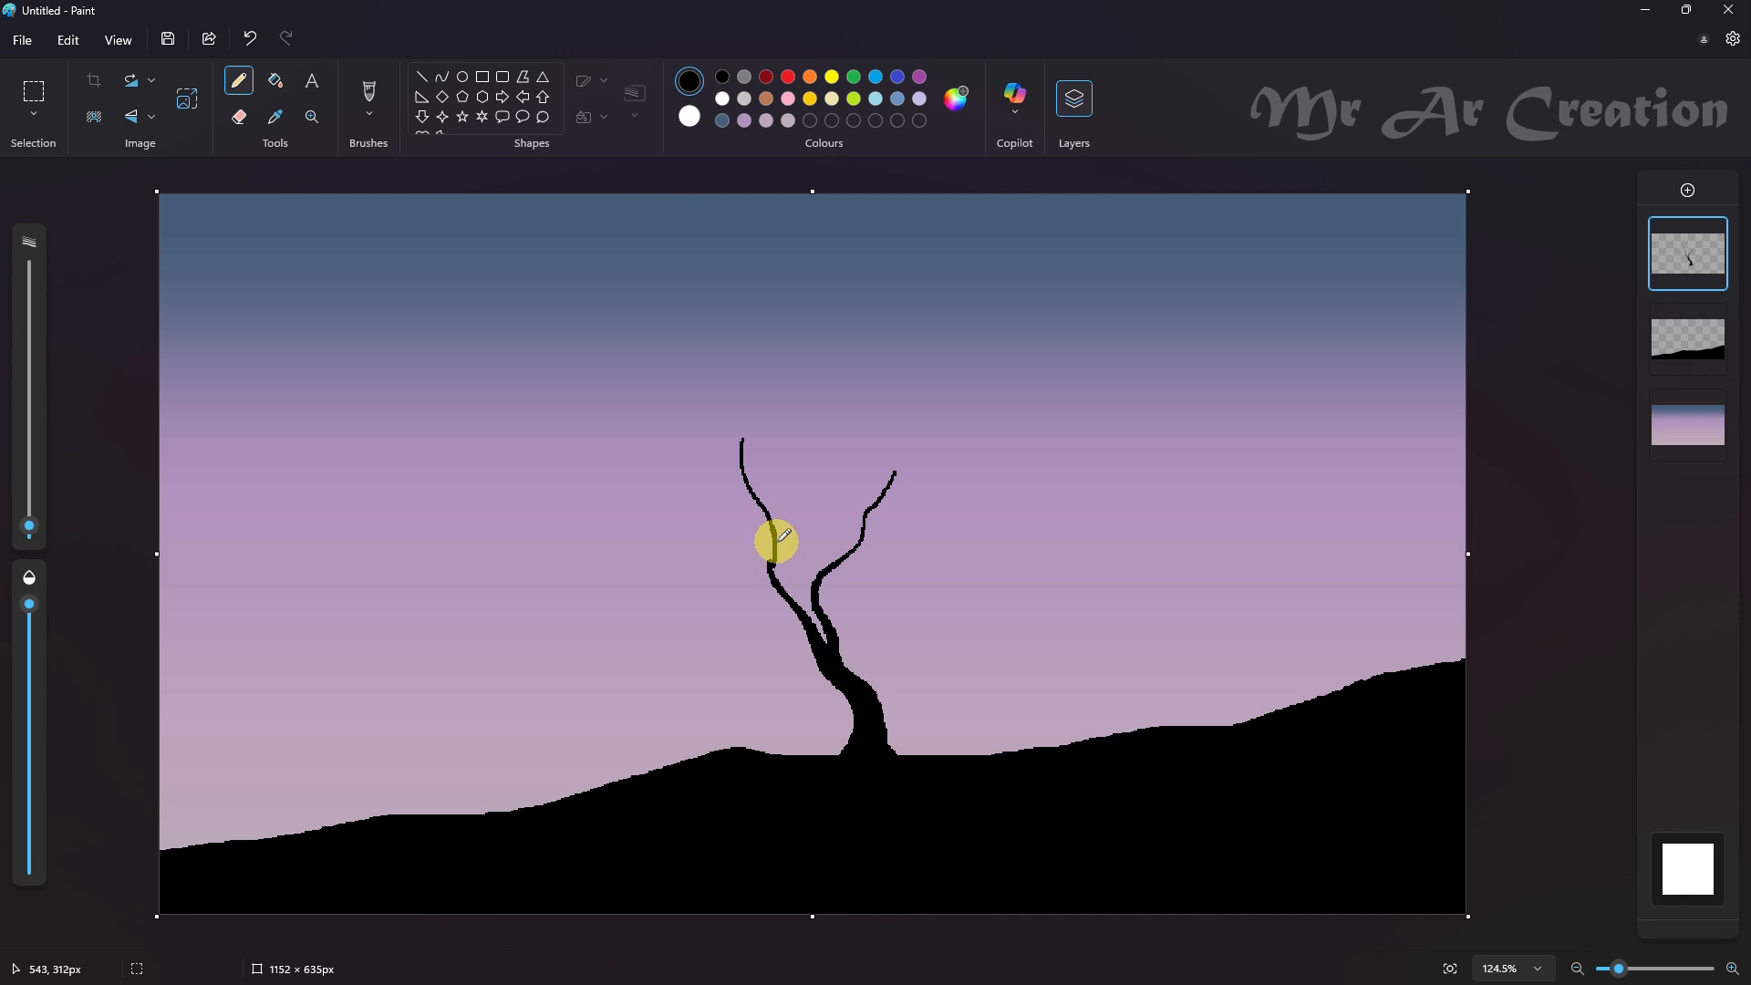
key(ctrl+z)
key(ctrl+z)
mouse_move(737, 435)
mouse_down()
mouse_move(772, 538)
mouse_move(710, 545)
mouse_move(780, 574)
mouse_move(717, 559)
mouse_move(773, 575)
mouse_move(709, 556)
mouse_up()
key(ctrl+z)
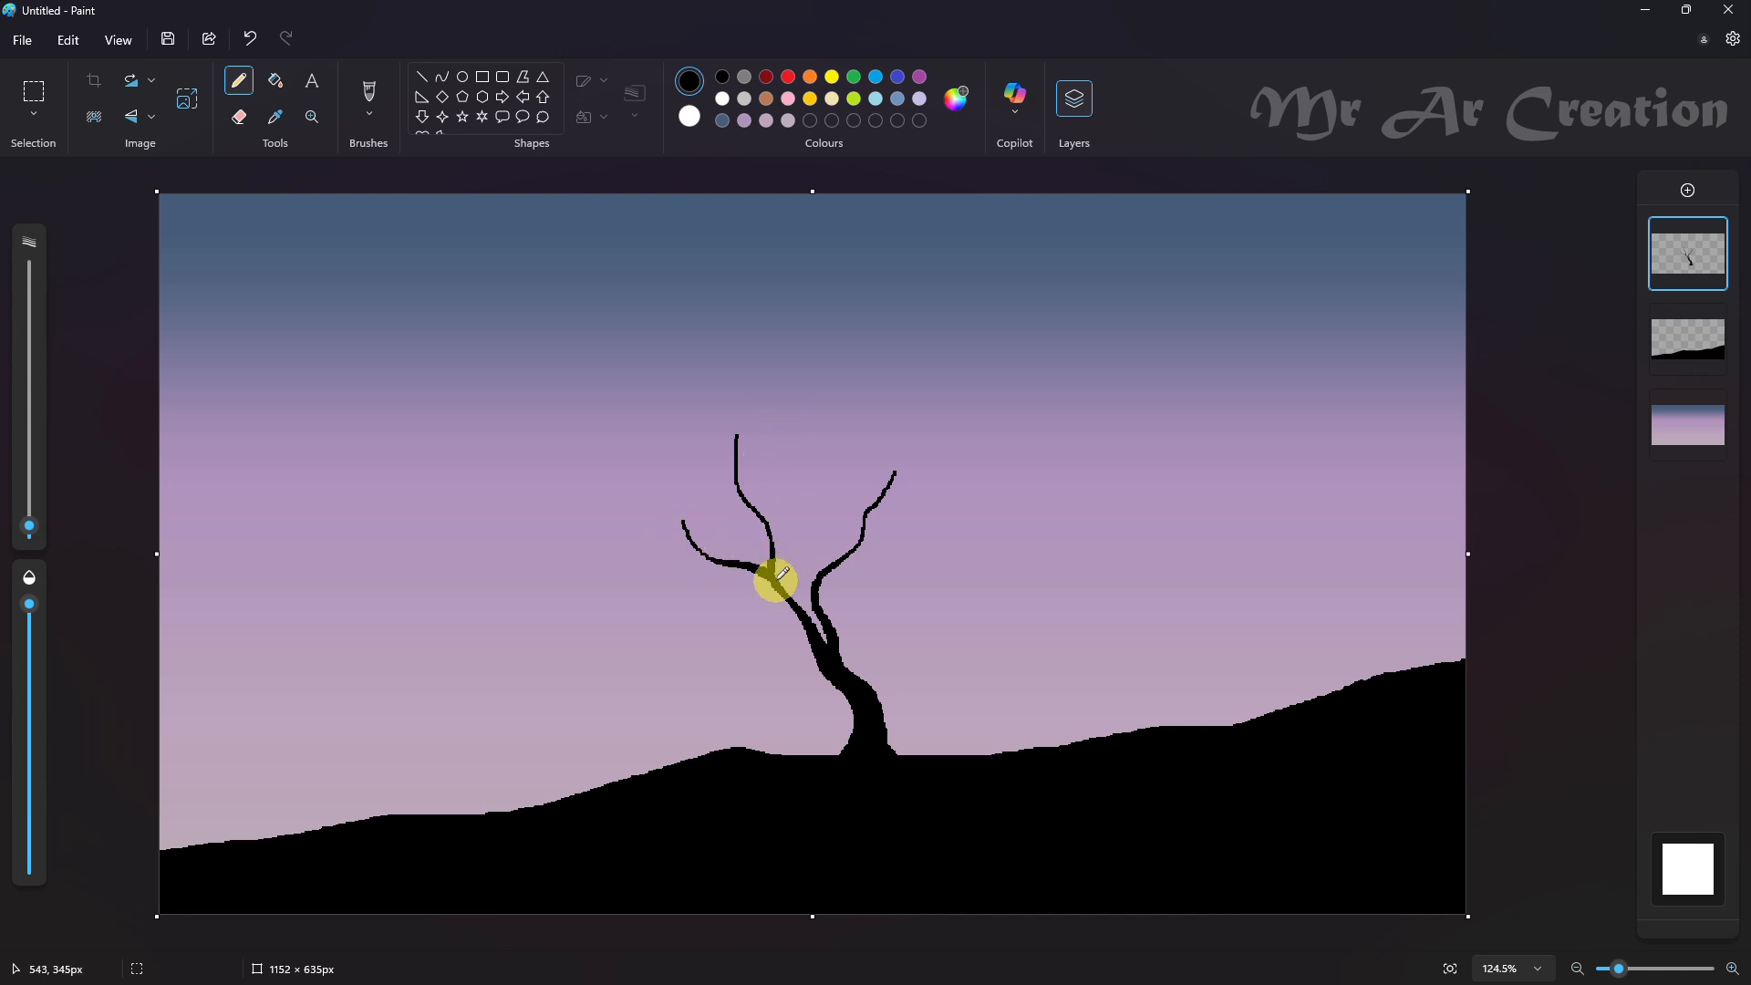
- Draw a thin central branch between the main limbs and a lower limb reaching out to the left of the trunk
drag(800, 432, 806, 547)
key(ctrl+z)
mouse_move(800, 473)
mouse_down()
mouse_move(809, 581)
mouse_move(803, 545)
mouse_up()
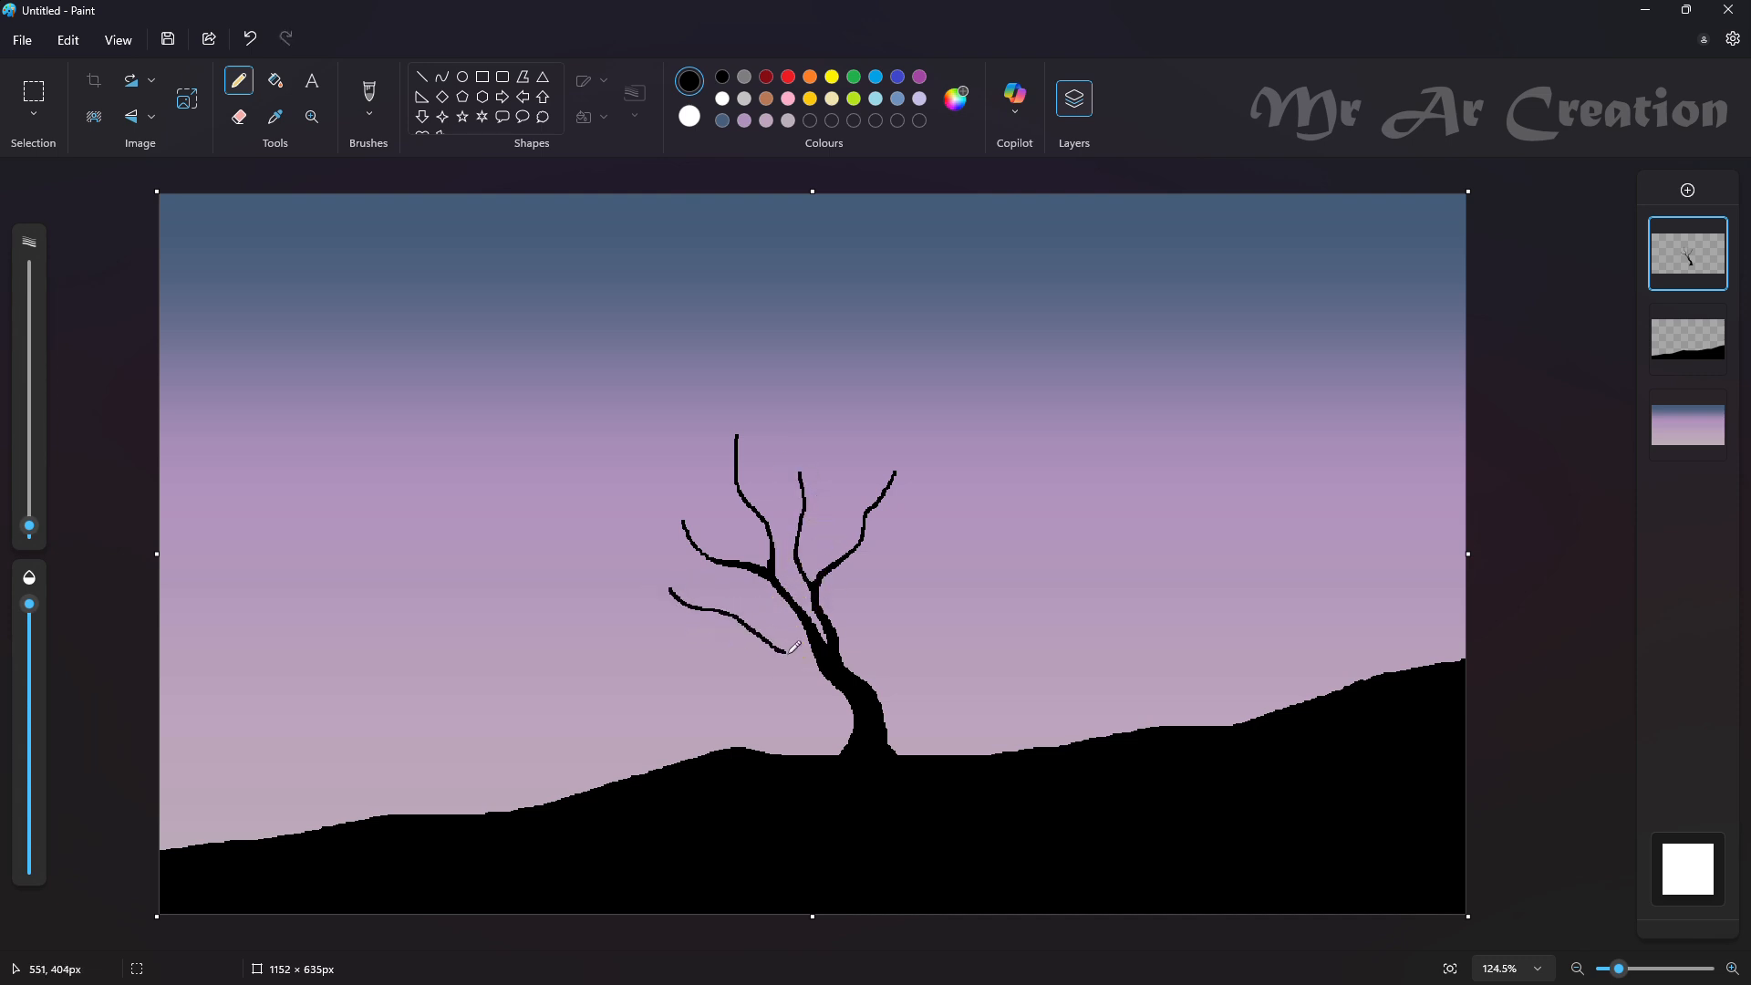
drag(806, 645, 803, 644)
drag(739, 598, 671, 580)
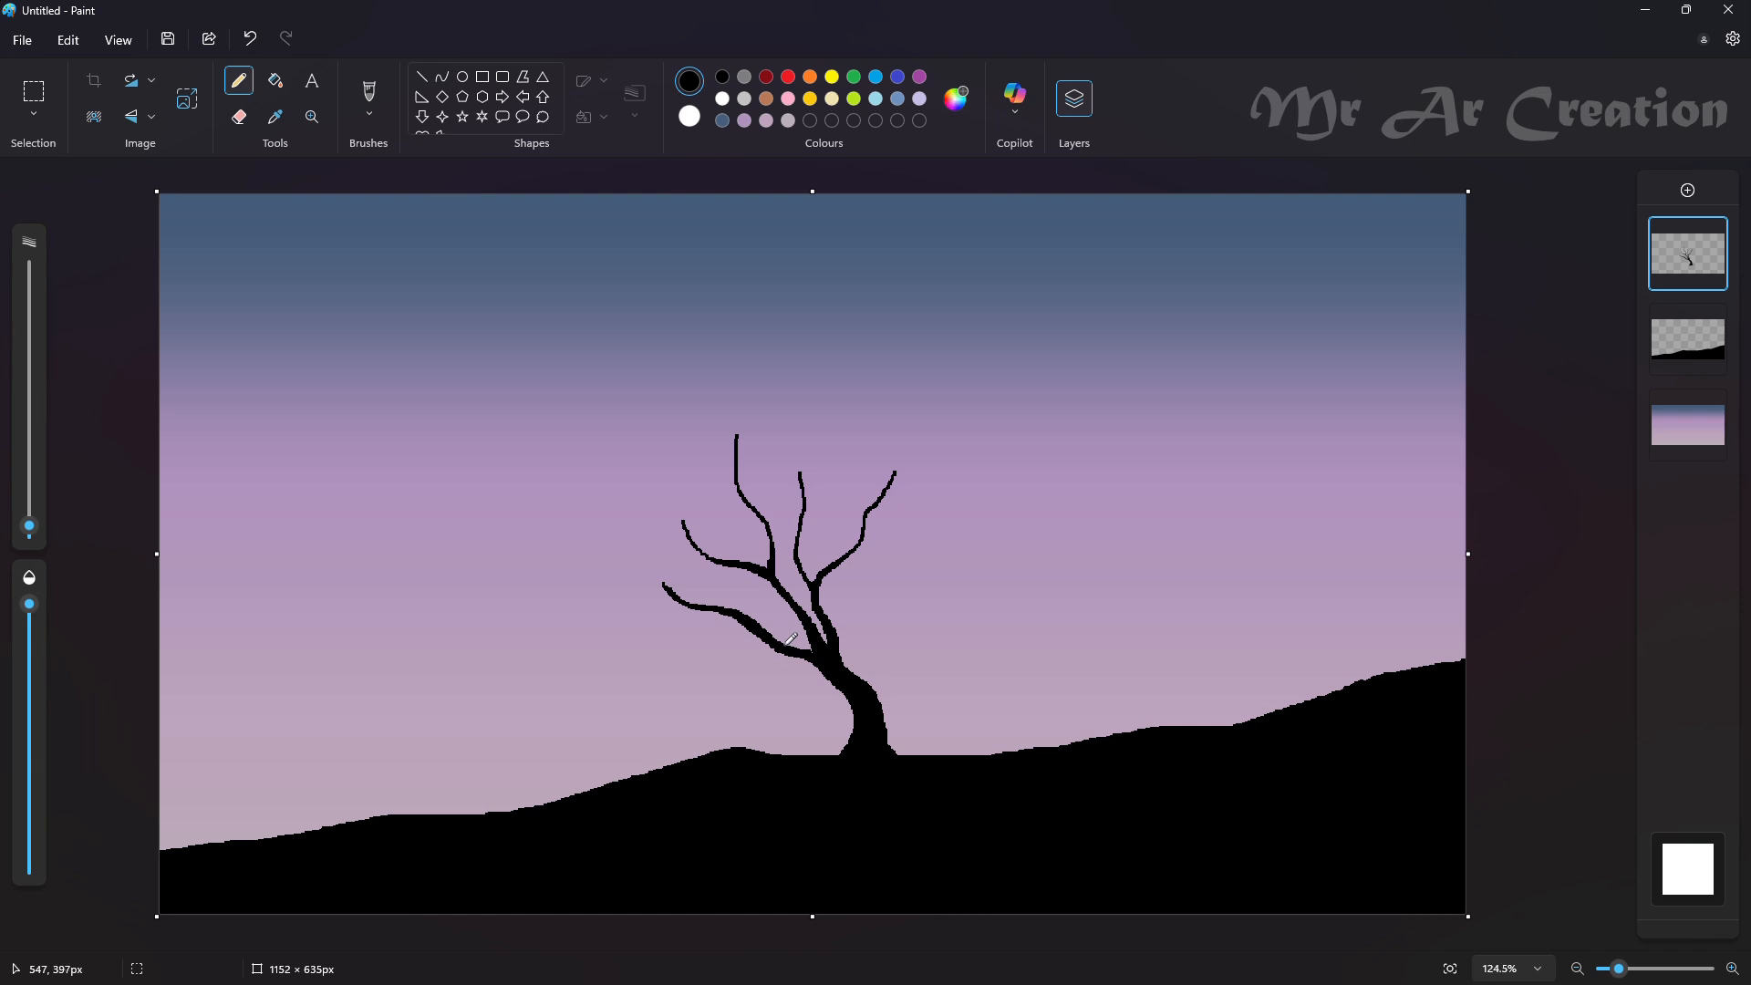
click(239, 116)
mouse_move(767, 560)
mouse_down()
mouse_move(686, 536)
mouse_move(777, 539)
mouse_move(797, 603)
mouse_move(770, 553)
mouse_move(780, 597)
mouse_up()
click(239, 81)
key(ctrl+z)
- Touch up the fork of the upper-left branches and add two thin twigs to the lower-left limb
drag(756, 566, 772, 576)
mouse_move(763, 573)
mouse_down()
mouse_move(737, 640)
mouse_move(785, 642)
mouse_move(712, 617)
mouse_move(731, 608)
mouse_move(637, 604)
mouse_move(609, 579)
mouse_move(687, 554)
mouse_move(752, 613)
mouse_move(666, 604)
mouse_move(704, 608)
mouse_up()
click(736, 642)
key(ctrl+z)
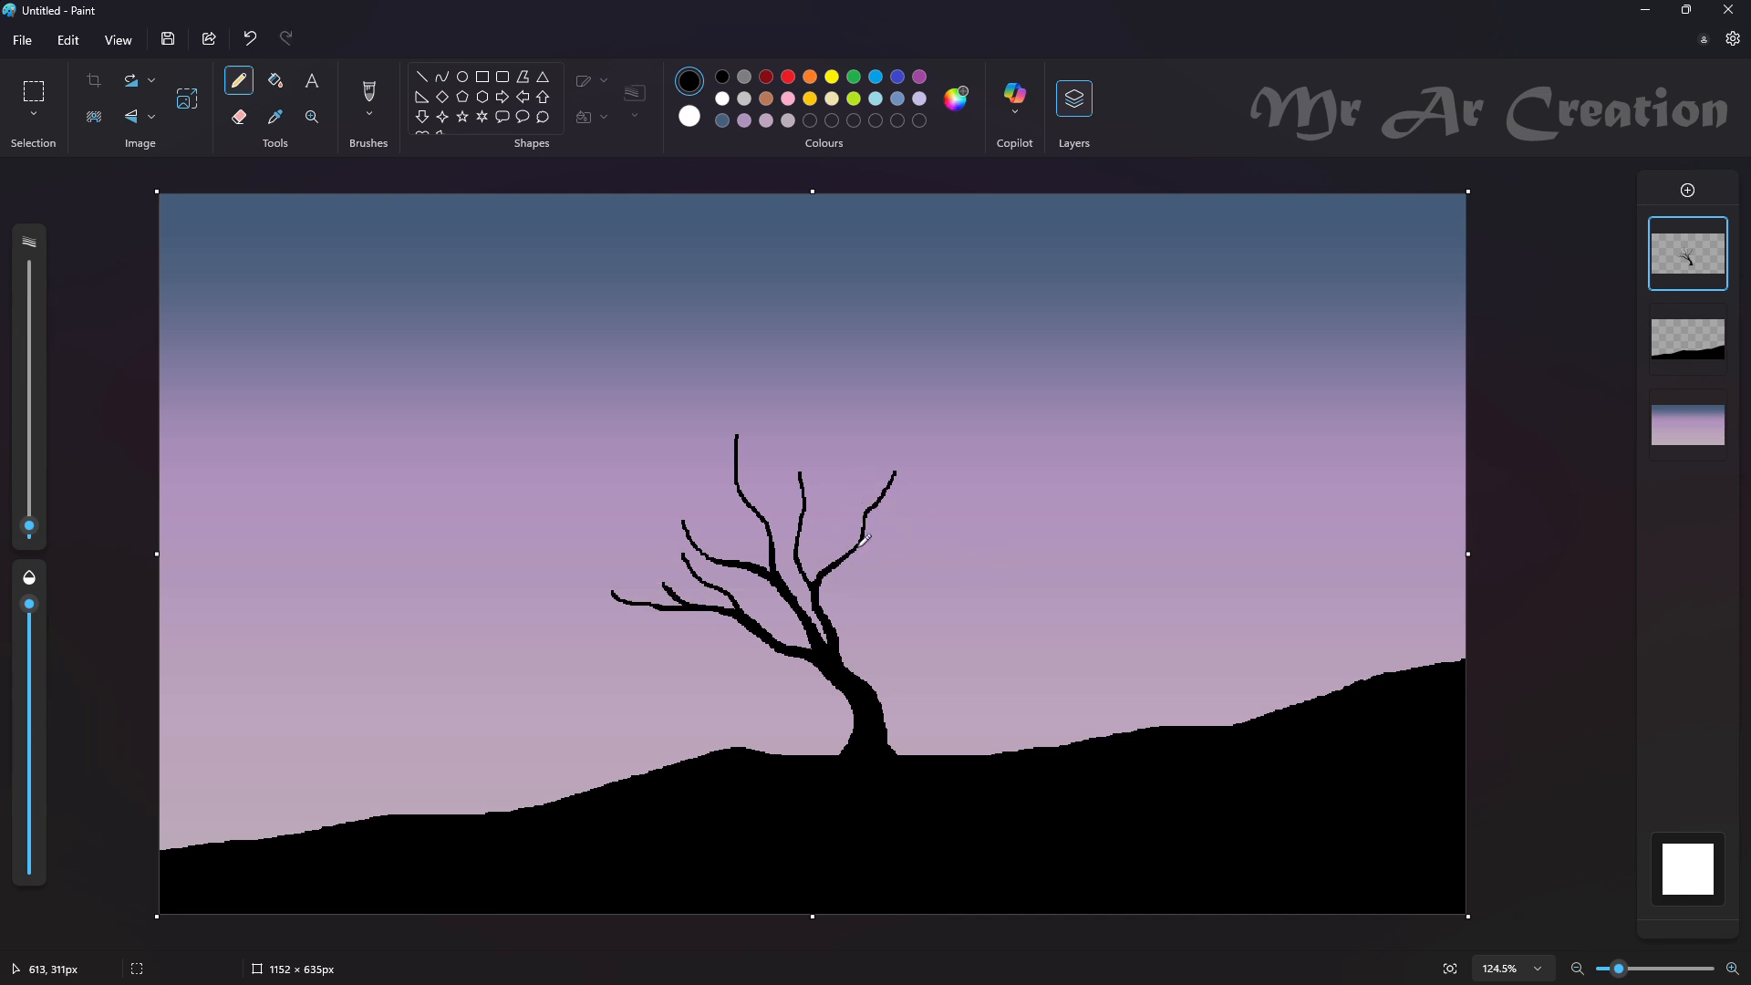
- Add a curved twig reaching outward from the bend of the right branch
mouse_move(857, 548)
mouse_down()
mouse_move(917, 531)
mouse_move(932, 504)
mouse_move(887, 538)
mouse_up()
key(ctrl+z)
click(881, 545)
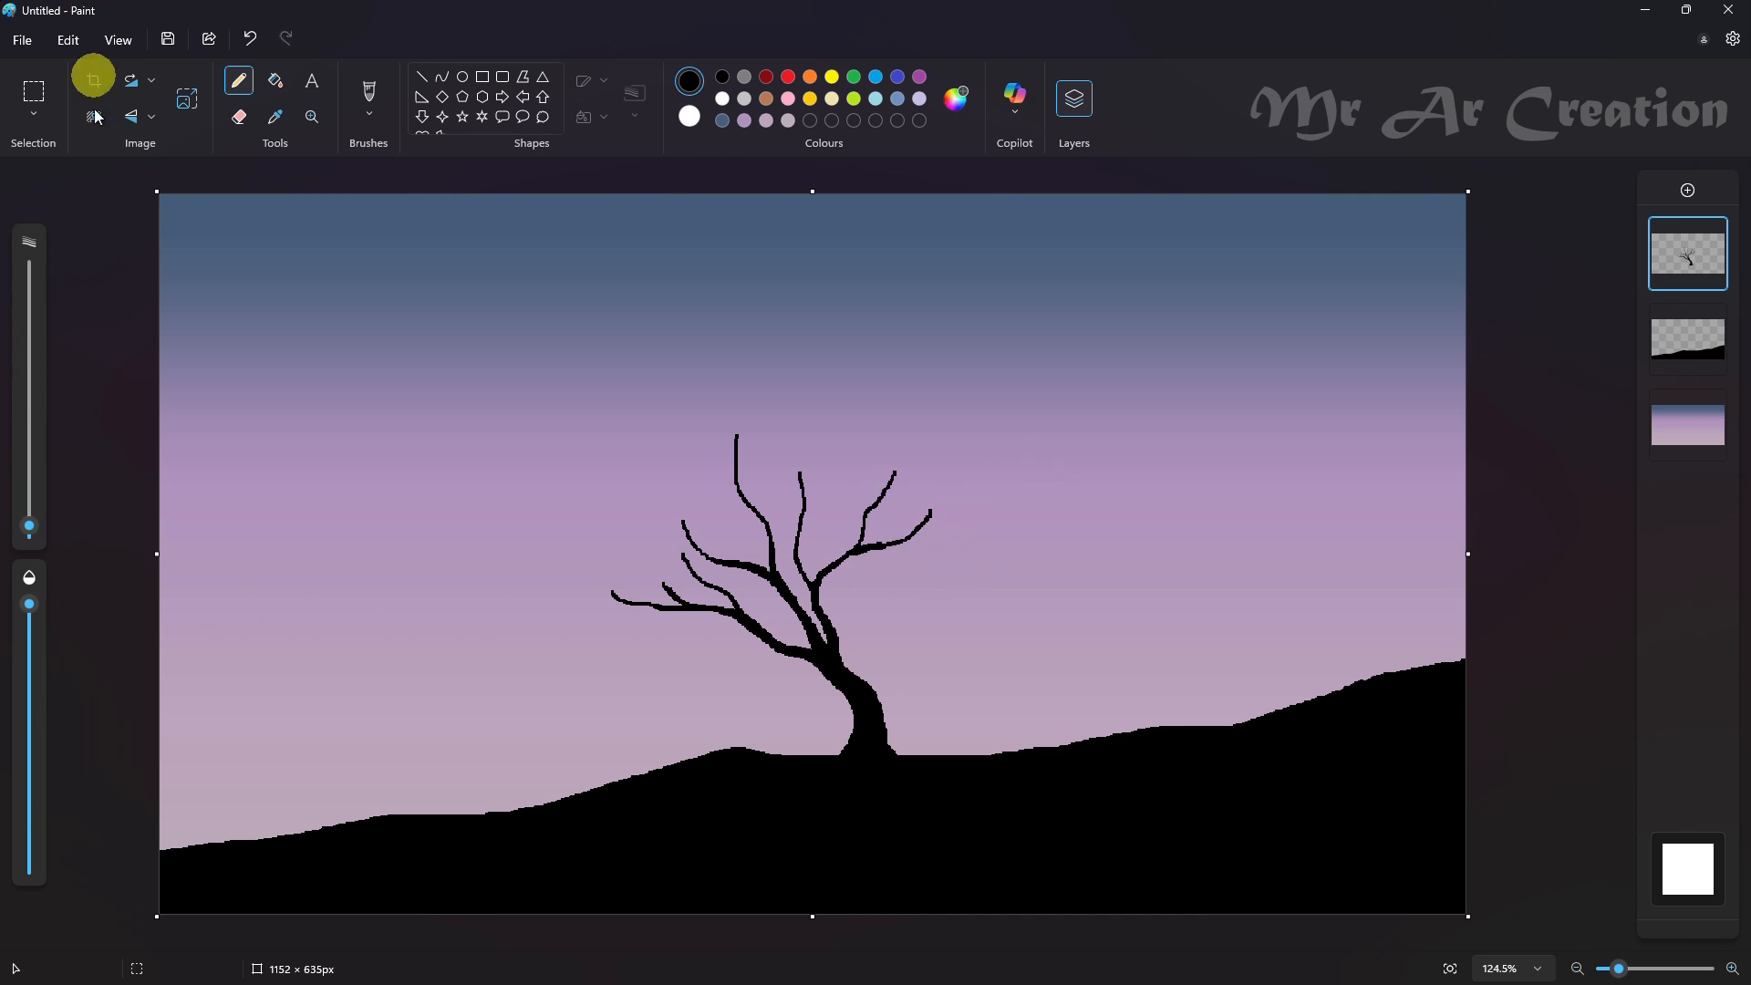
- Draw thin forked twigs from the tips of the two right branches, reaching upward and outward
scroll(1119, 539, up, 3)
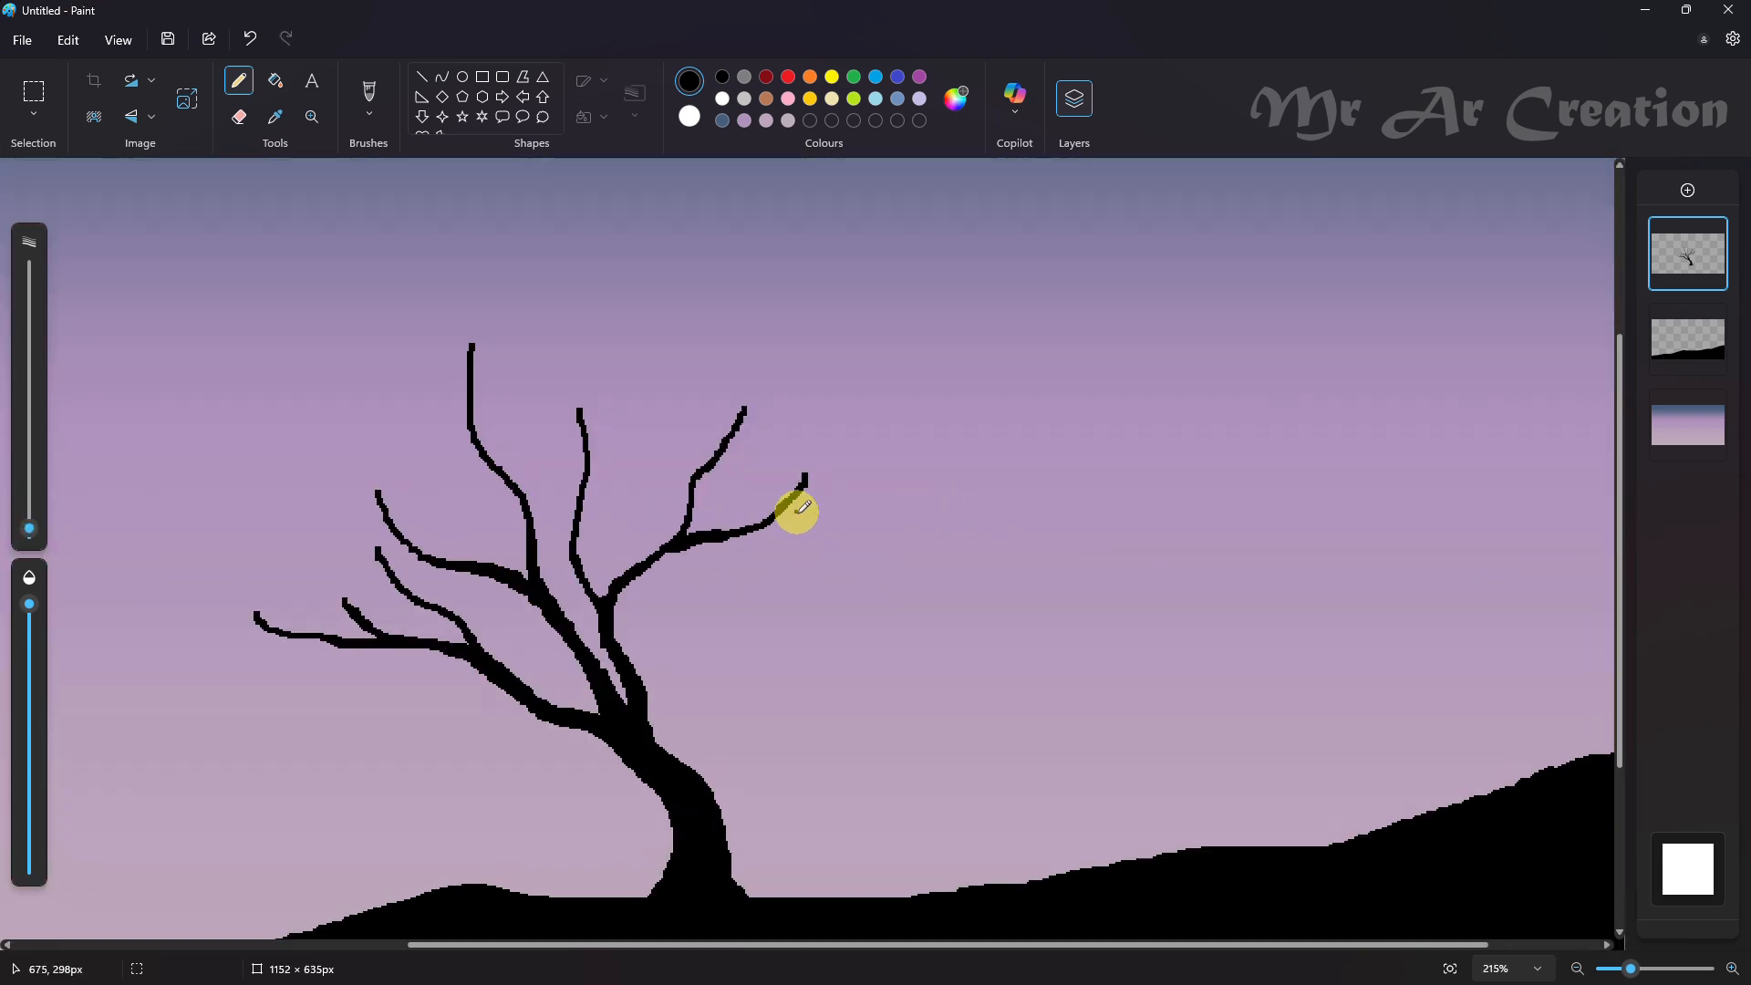
mouse_move(759, 530)
mouse_down()
mouse_move(826, 526)
mouse_move(887, 494)
mouse_move(754, 525)
mouse_move(830, 522)
mouse_move(888, 488)
mouse_move(848, 516)
mouse_move(768, 523)
mouse_move(877, 470)
mouse_move(805, 484)
mouse_move(870, 390)
mouse_move(883, 426)
mouse_up()
key(ctrl+z)
key(ctrl+z)
drag(764, 362, 733, 286)
key(ctrl+z)
mouse_move(767, 383)
mouse_down()
mouse_move(802, 349)
mouse_move(745, 371)
mouse_move(773, 241)
mouse_up()
key(ctrl+z)
key(ctrl+z)
key(ctrl+z)
mouse_move(744, 408)
mouse_down()
mouse_move(776, 238)
mouse_move(809, 360)
mouse_move(794, 381)
mouse_move(849, 392)
mouse_up()
- Extend the tip of the central branch with one long curved twig rising upward and two short side twigs
drag(564, 271, 577, 366)
key(ctrl+z)
drag(537, 235, 583, 427)
mouse_move(580, 424)
mouse_down()
mouse_move(546, 377)
mouse_move(595, 349)
mouse_up()
key(ctrl+z)
drag(584, 383, 611, 321)
key(ctrl+z)
key(ctrl+z)
- Draw a curved twig with a short side shoot off the inner side of the upper-right branch
drag(643, 358, 689, 485)
key(ctrl+z)
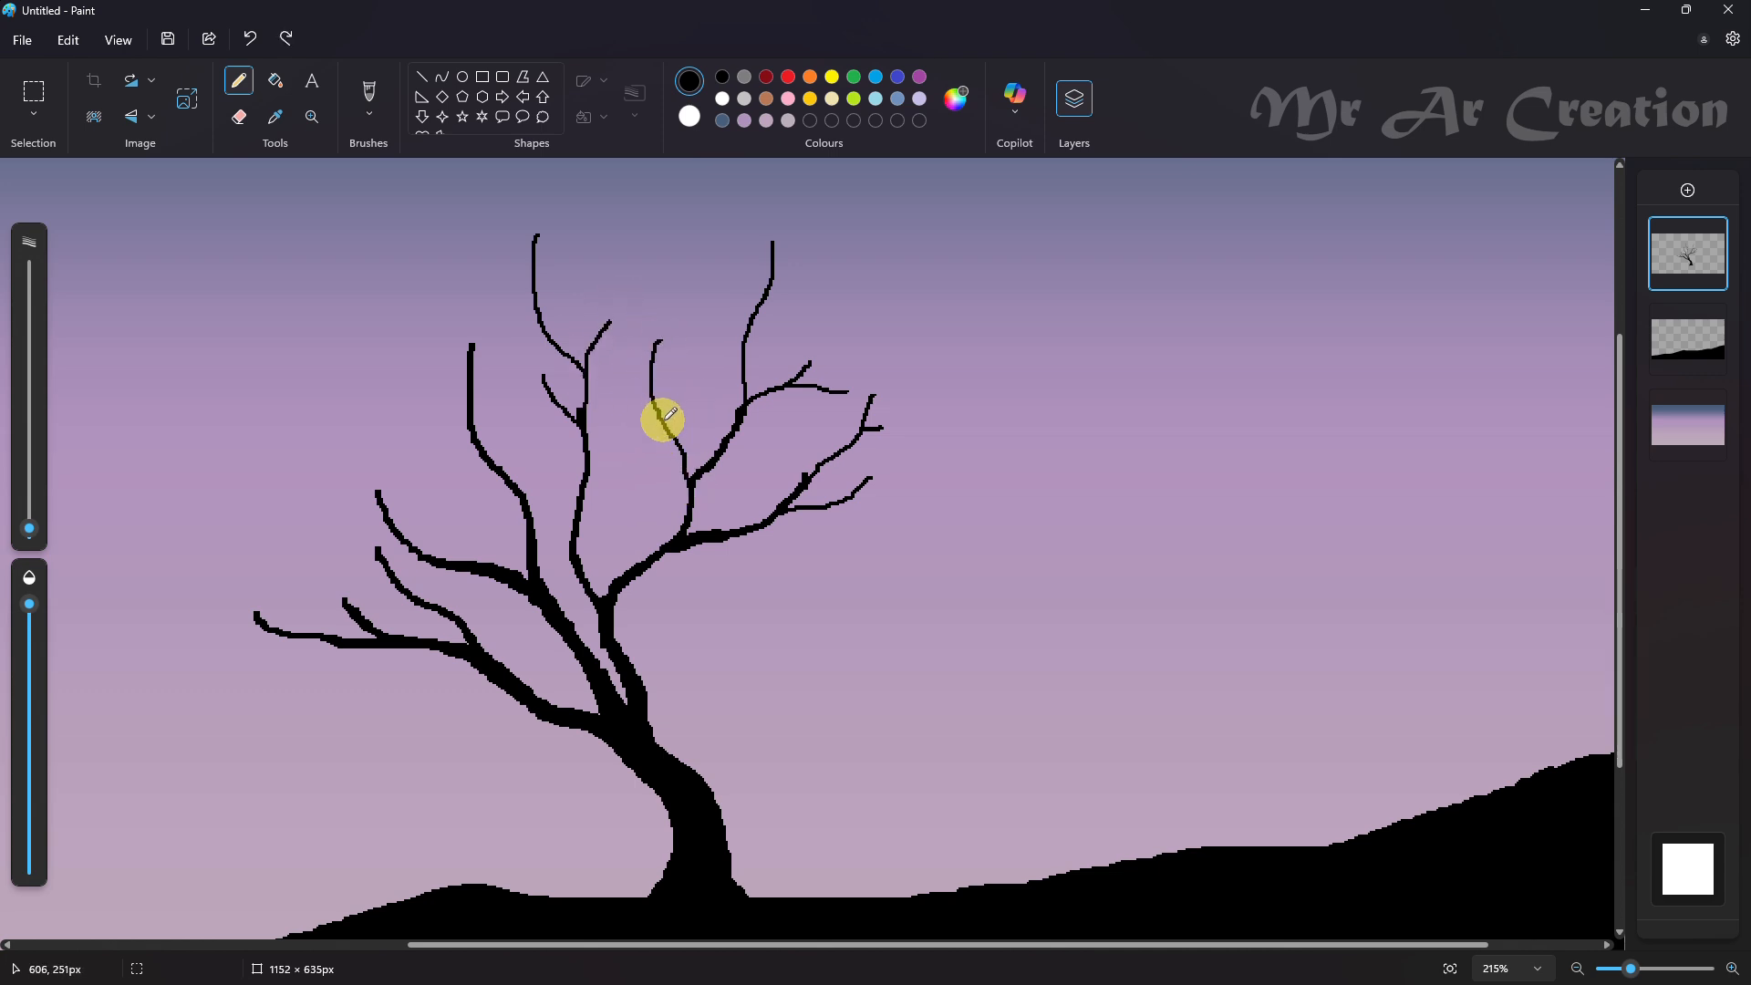
drag(666, 419, 635, 402)
- Add an upright forked twig and an outward-curving twig to the bends of the tall upper-left branch
mouse_move(523, 421)
mouse_down()
mouse_move(540, 514)
mouse_move(539, 418)
mouse_move(538, 438)
mouse_up()
key(ctrl+z)
key(ctrl+z)
key(ctrl+z)
mouse_move(517, 381)
mouse_down()
mouse_move(527, 468)
mouse_move(556, 423)
mouse_move(479, 441)
mouse_move(410, 353)
mouse_up()
drag(466, 429, 480, 444)
- Extend the tip of the tall upper-left branch with a long curved twig and a short side shoot
scroll(451, 404, up, 3)
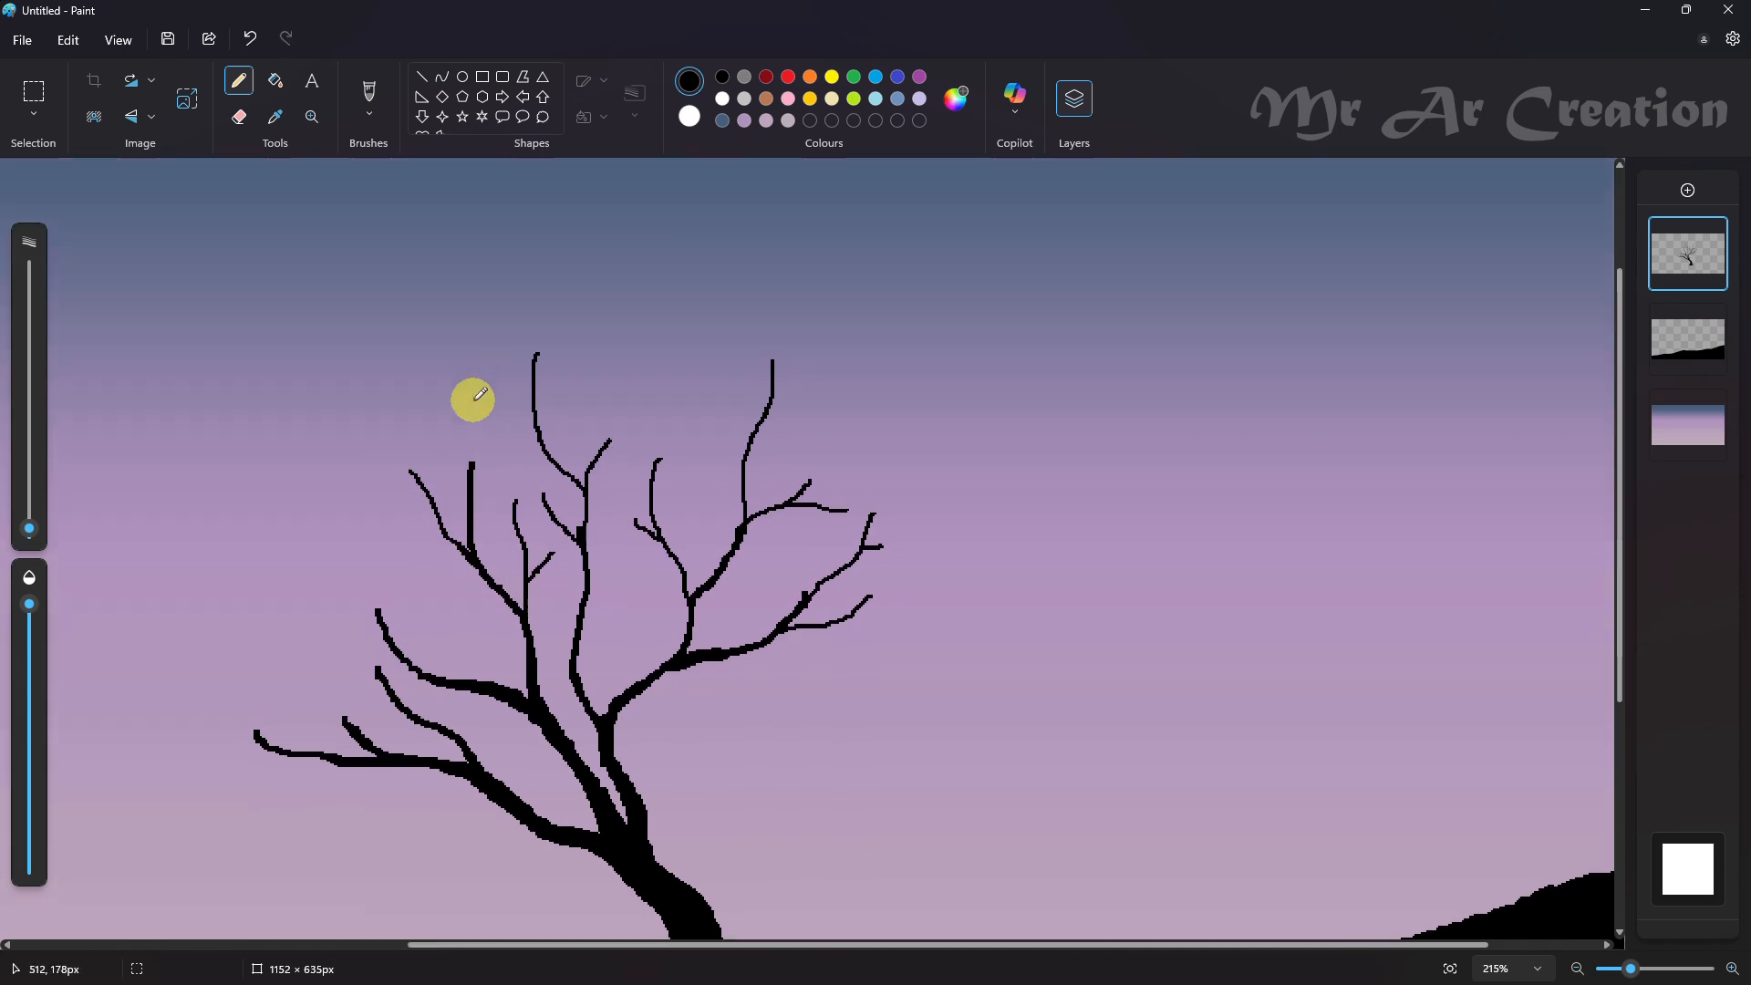
drag(438, 344, 488, 427)
key(ctrl+z)
key(ctrl+z)
drag(436, 292, 475, 422)
key(ctrl+z)
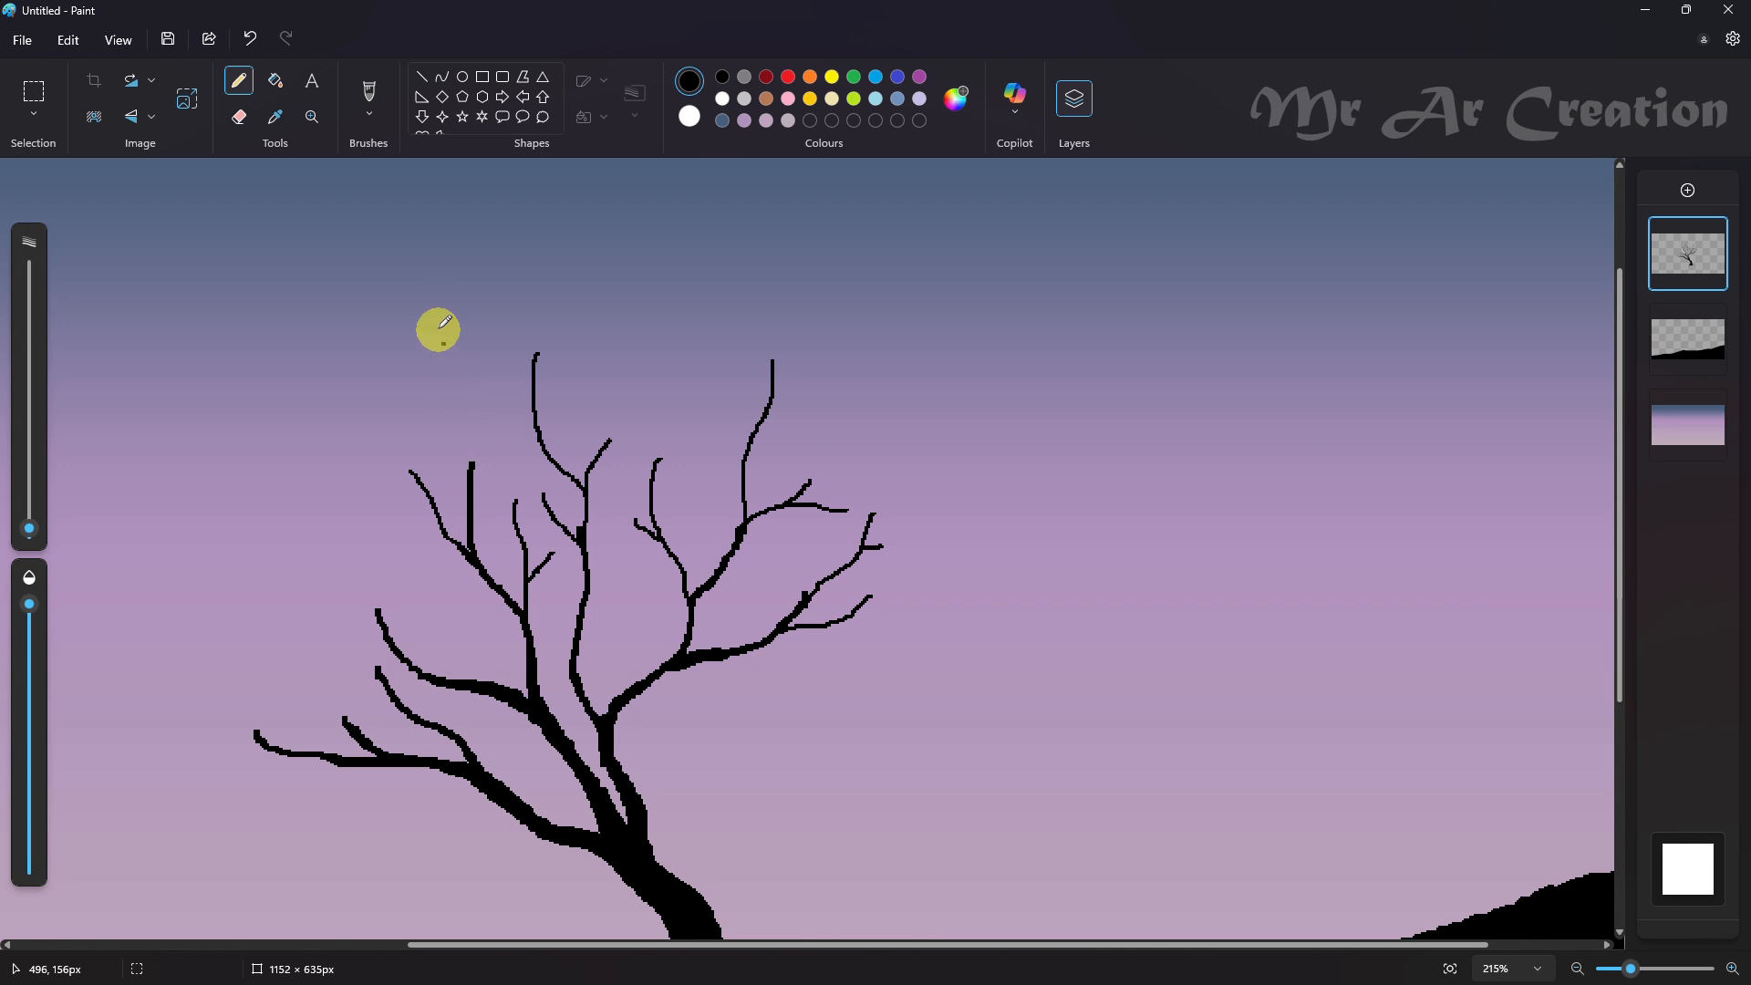
mouse_move(423, 307)
mouse_down()
mouse_move(475, 424)
mouse_move(497, 399)
mouse_up()
- Erase the thick upright end of the tall upper-left branch and redraw it as a thinner curve joining the twigs above
scroll(617, 402, down, 5)
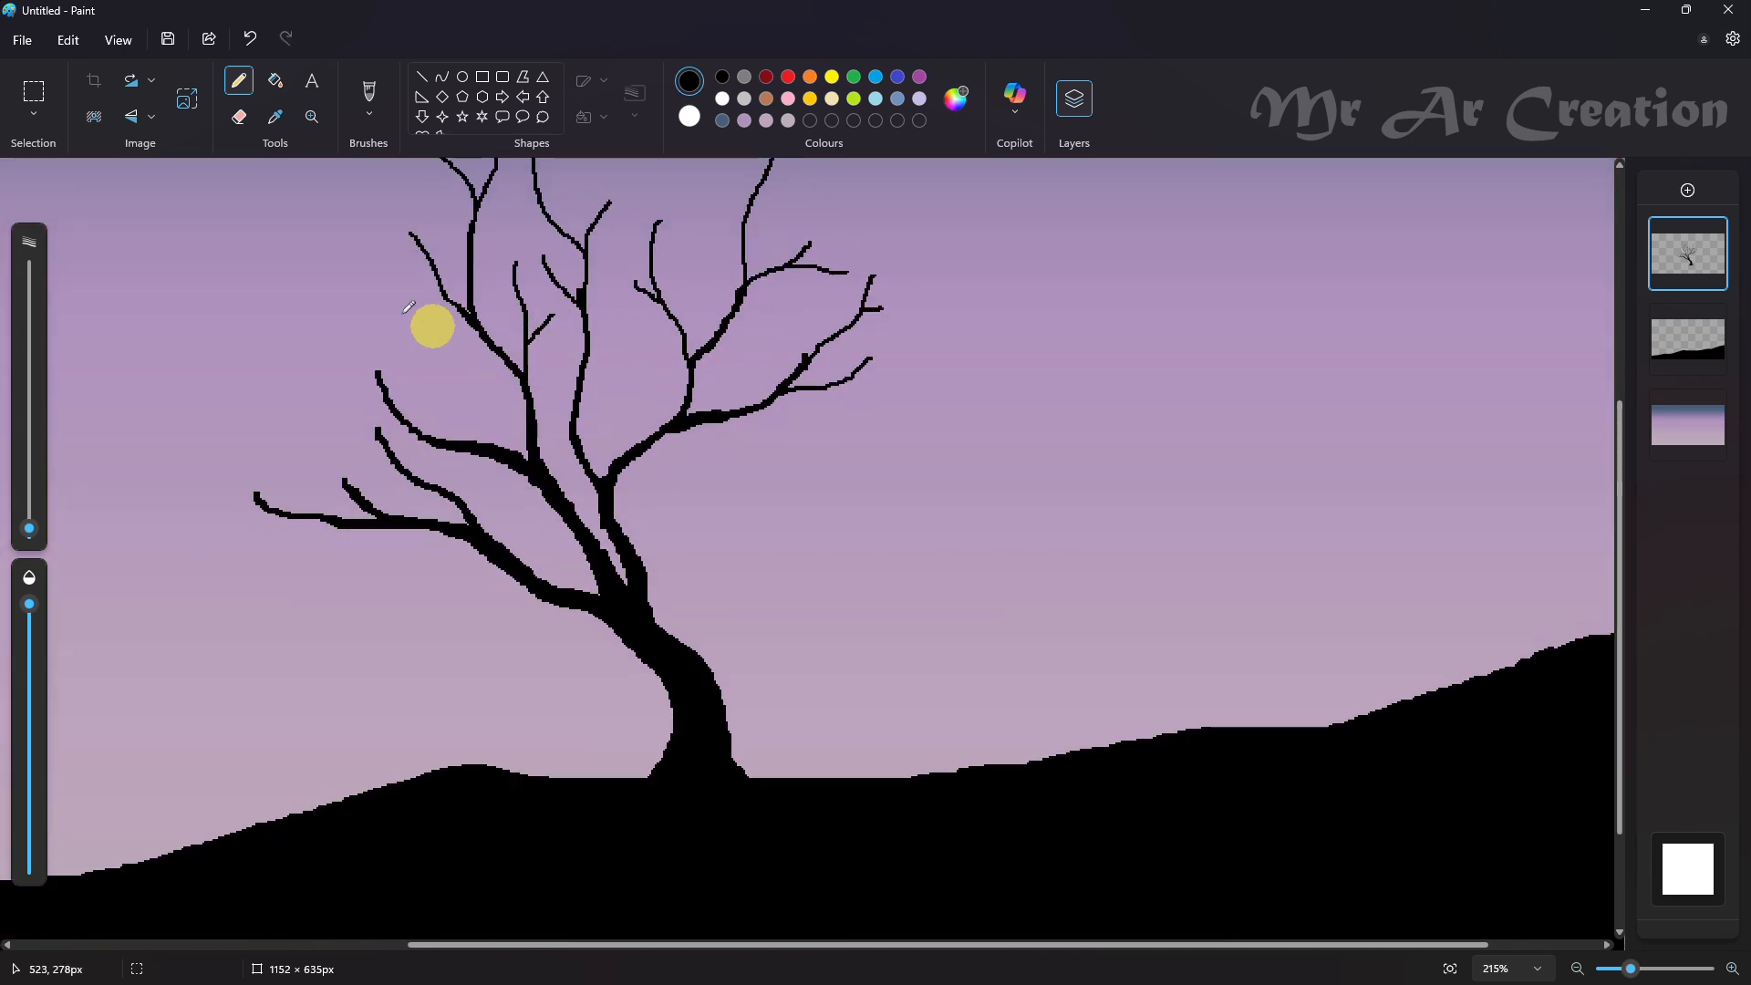
scroll(430, 325, up, 3)
click(241, 121)
drag(471, 341, 484, 419)
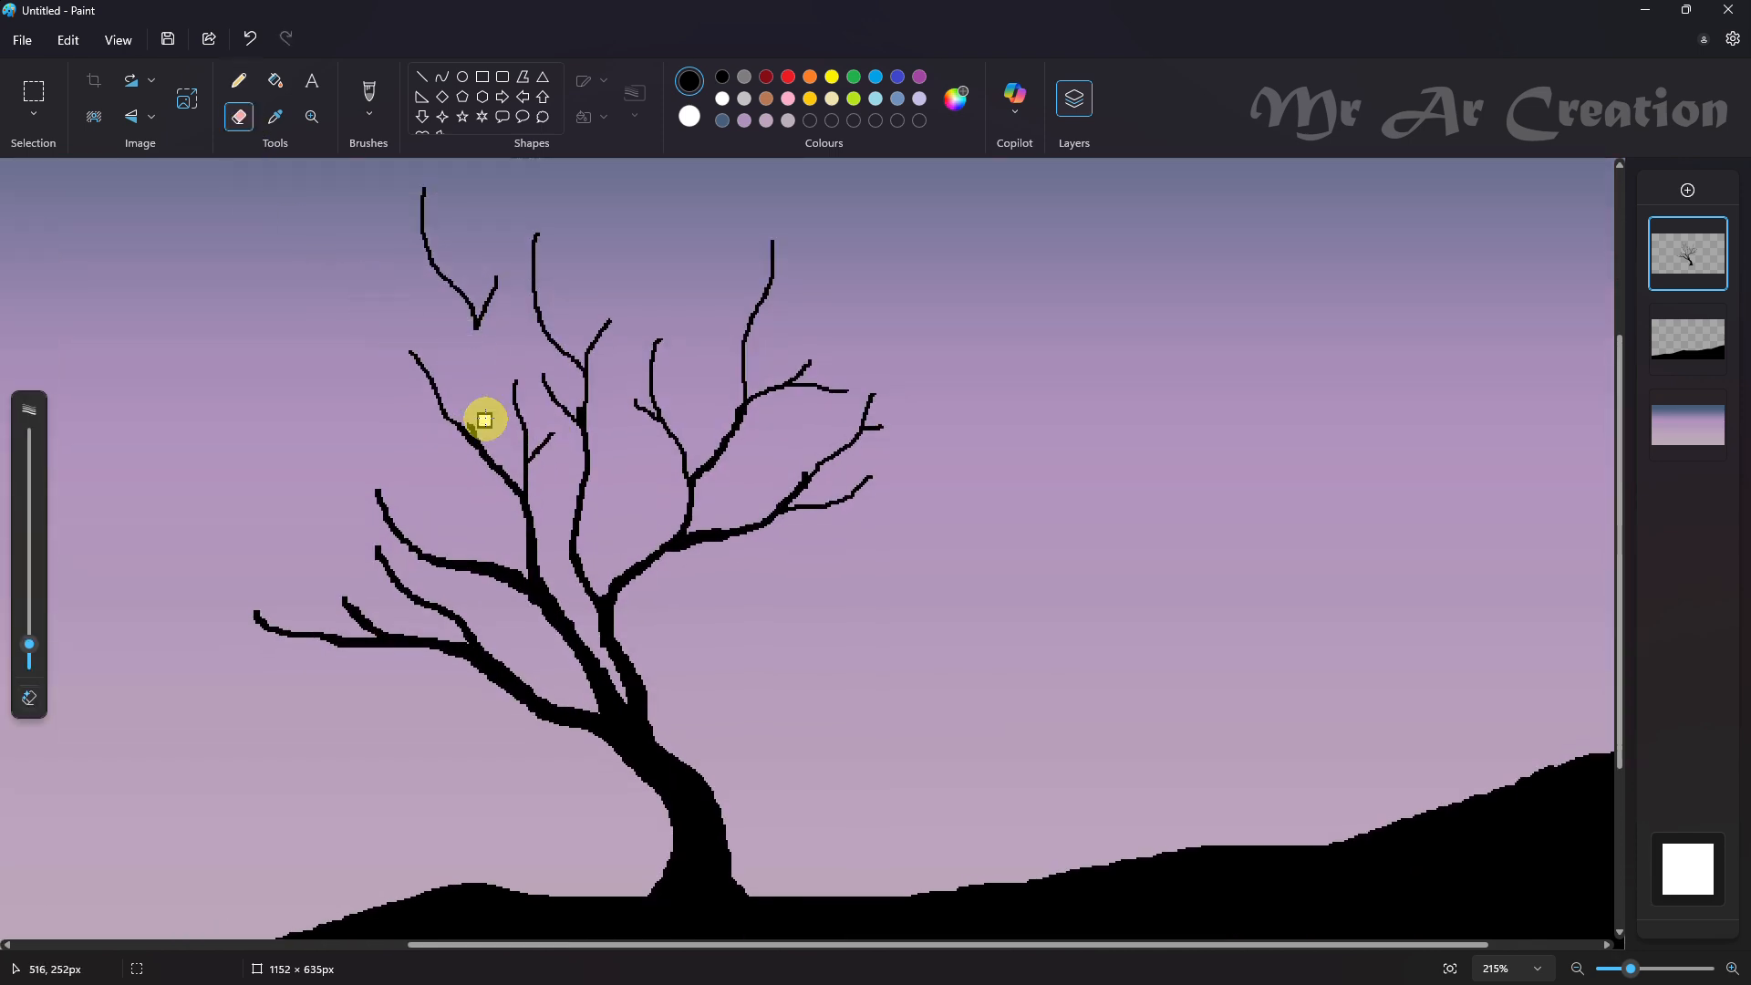
click(239, 80)
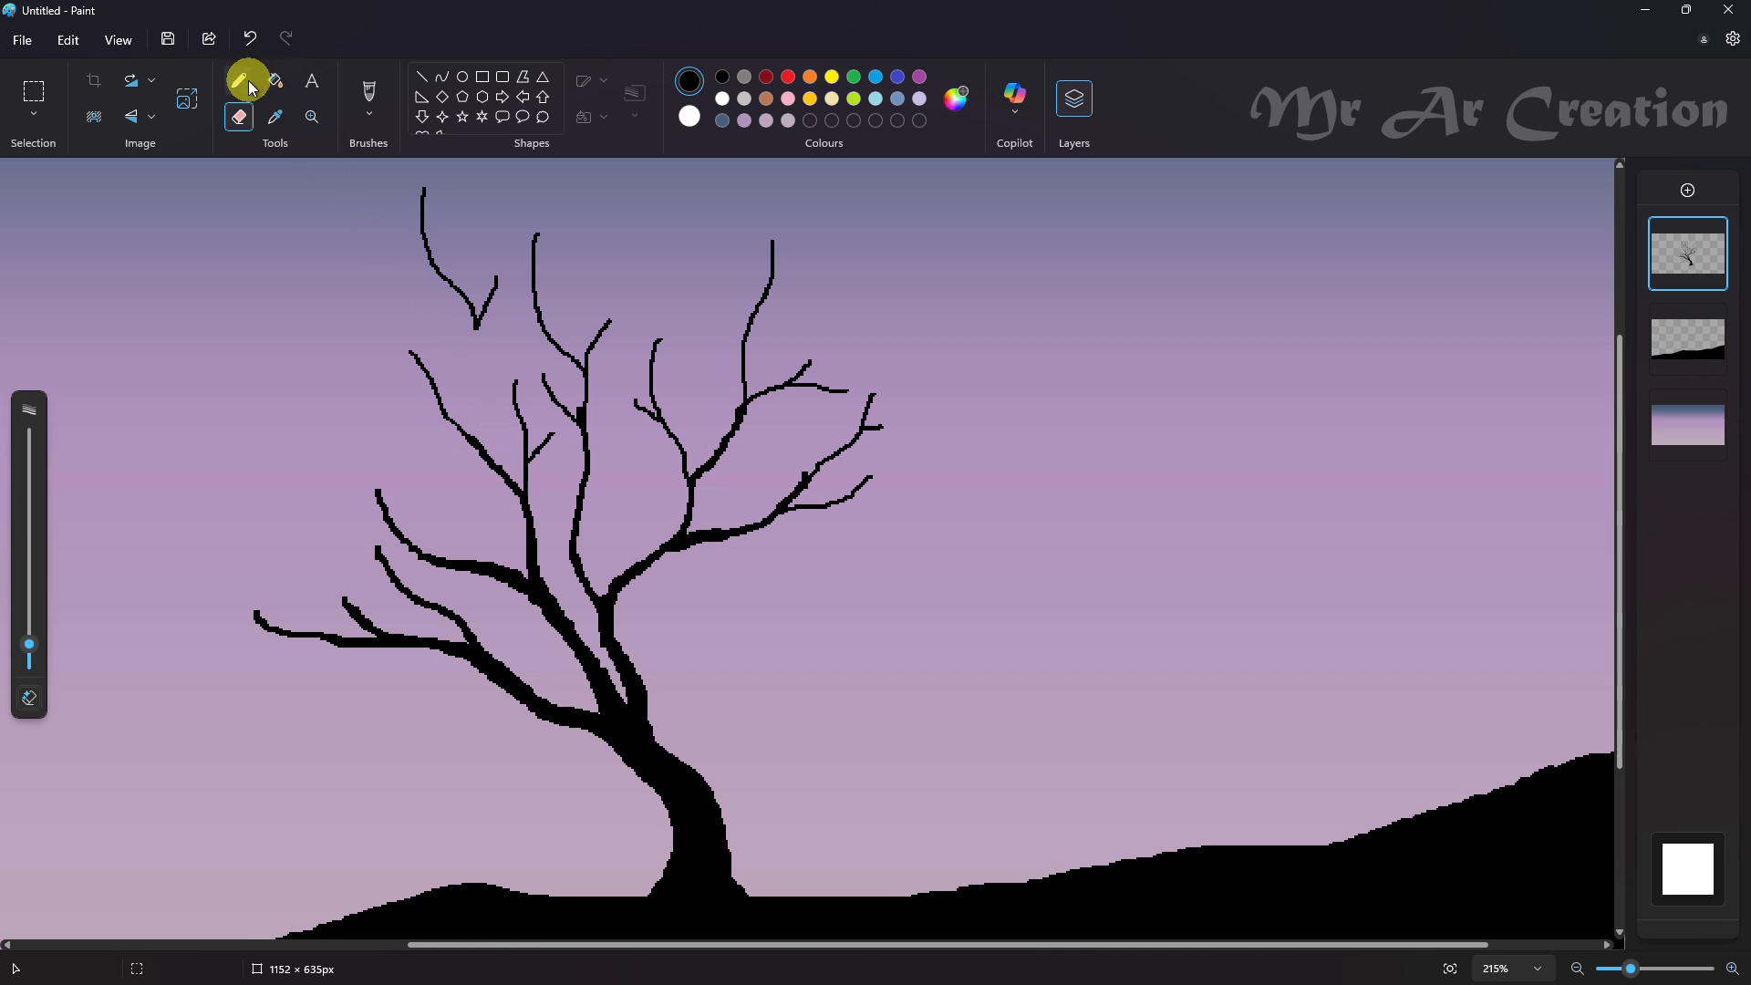
drag(475, 329, 475, 356)
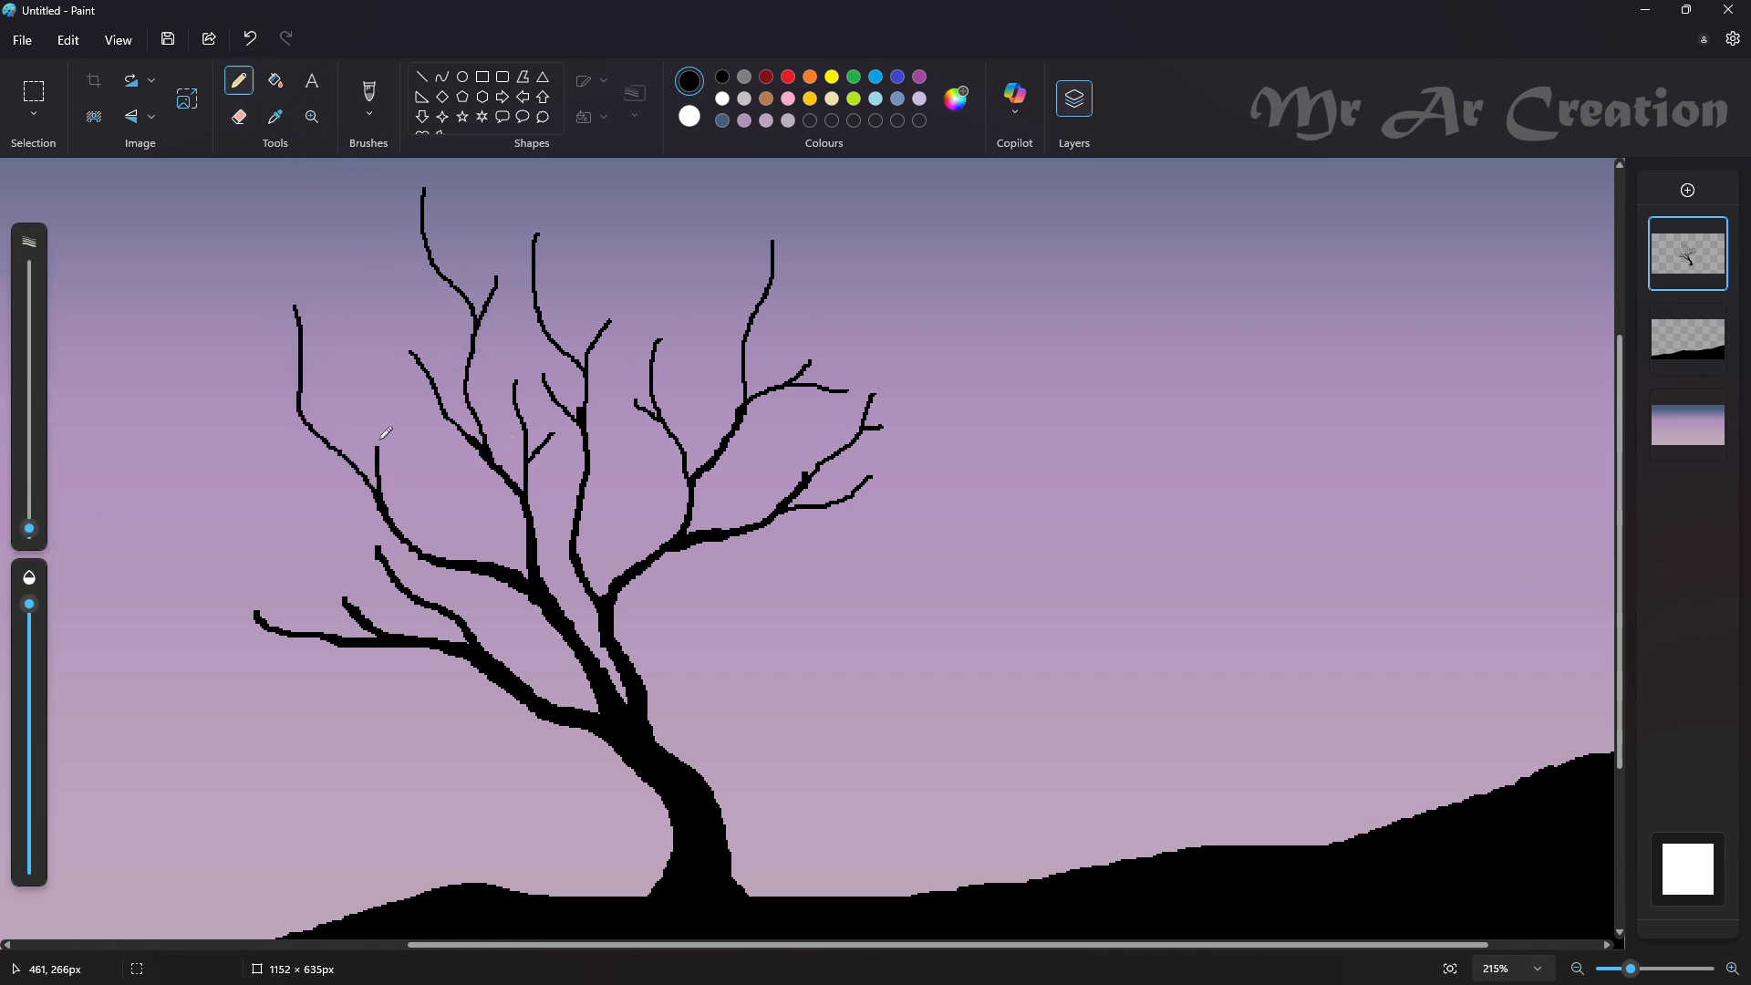
- Grow the middle-left branch with an inner upright twig and a forked outer twig, undoing the stray twigs below it
drag(369, 383, 392, 541)
click(313, 467)
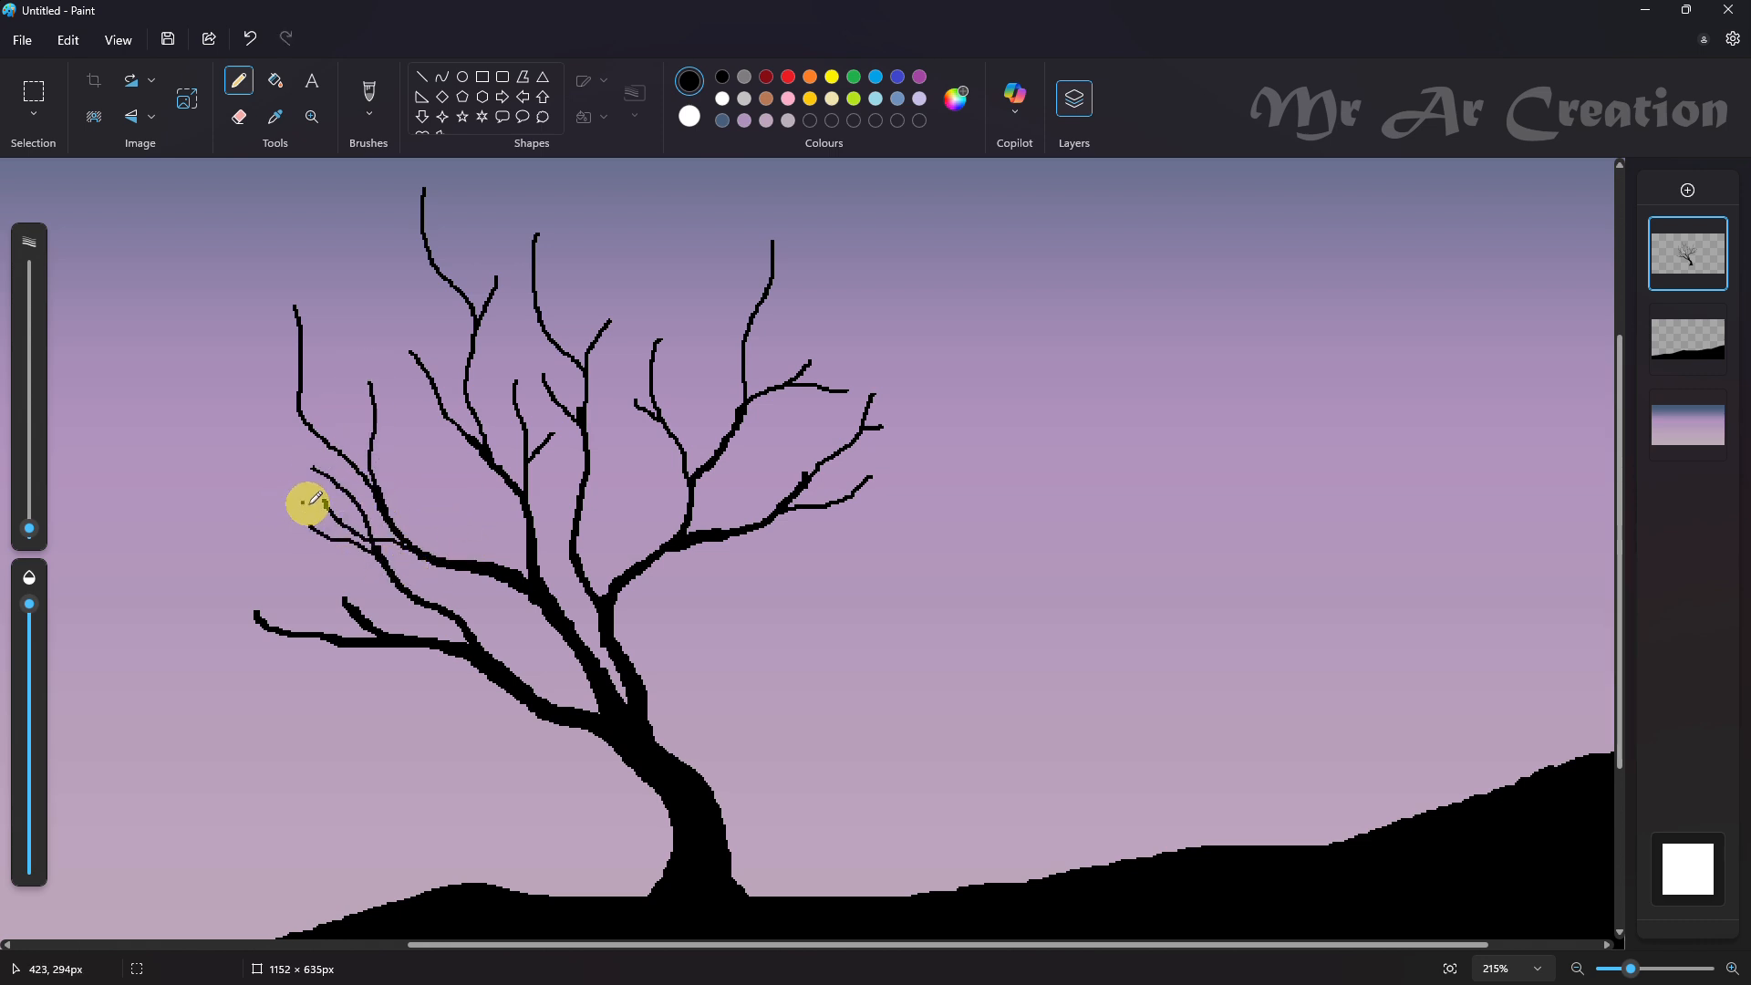
key(ctrl+z)
key(ctrl+z)
drag(258, 360, 303, 424)
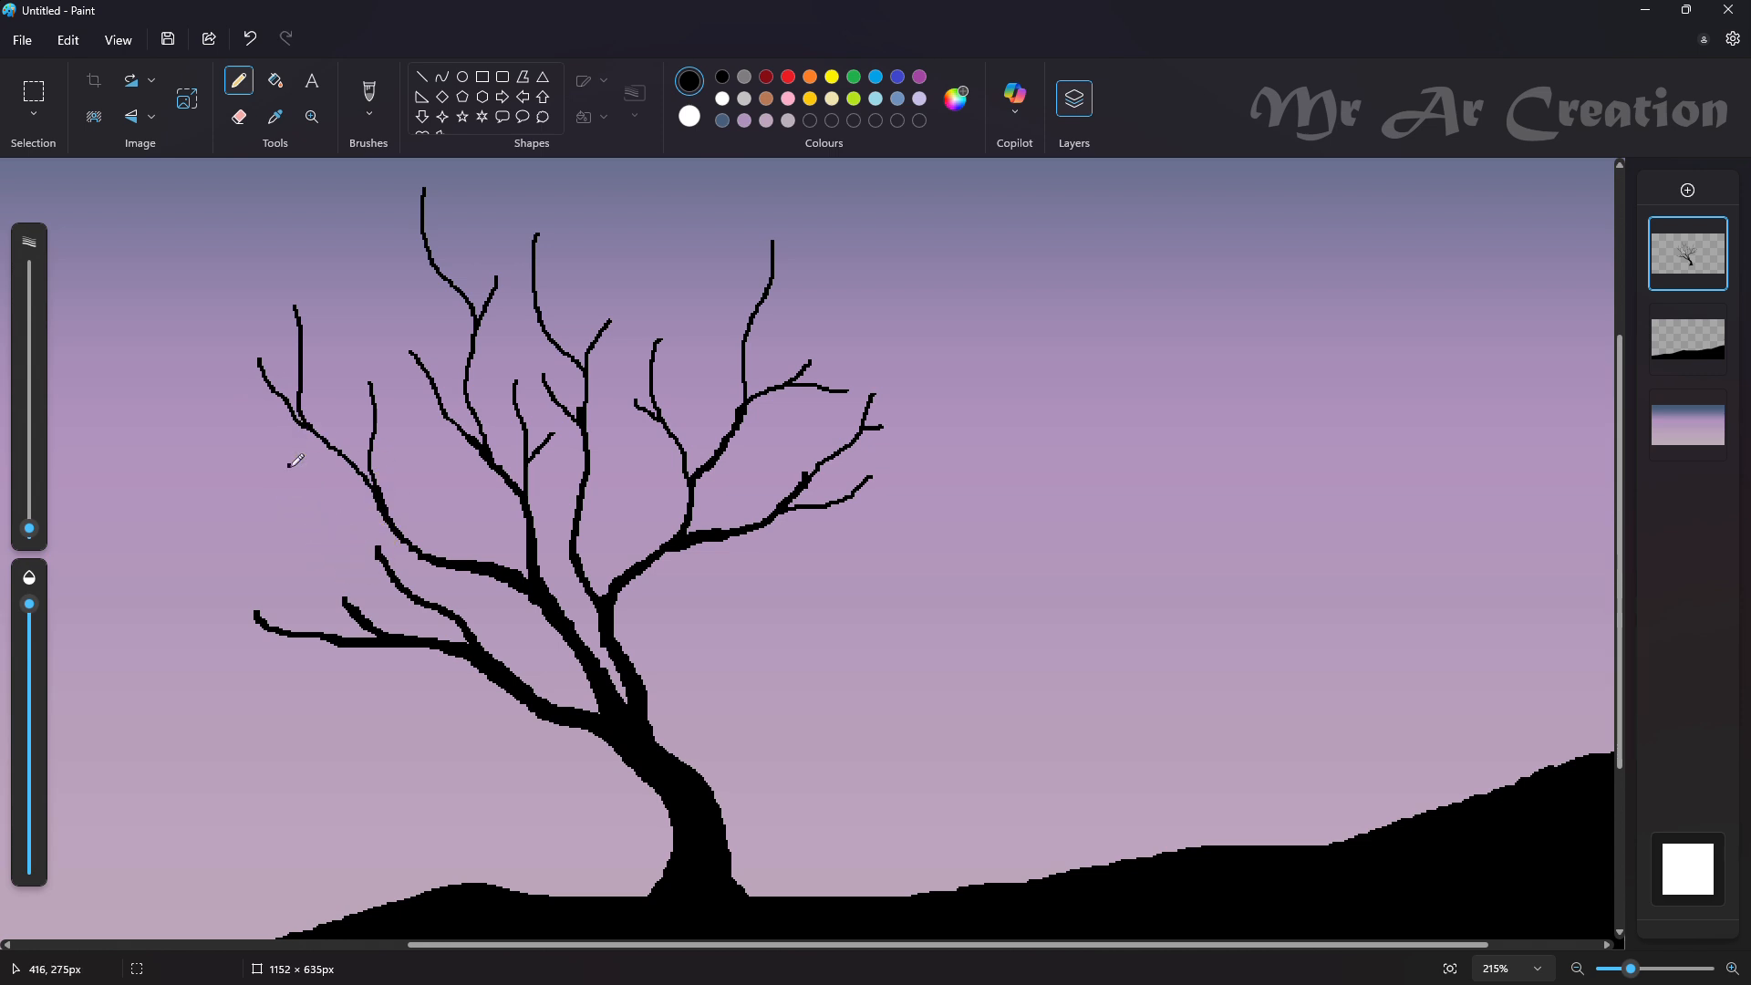
- Draw small forked twigs on the two upper offshoots of the lower-left limb
mouse_move(376, 540)
mouse_down()
mouse_move(384, 565)
mouse_move(341, 535)
mouse_move(377, 547)
mouse_move(333, 501)
mouse_move(288, 486)
mouse_move(365, 518)
mouse_move(348, 488)
mouse_up()
key(ctrl+z)
key(ctrl+z)
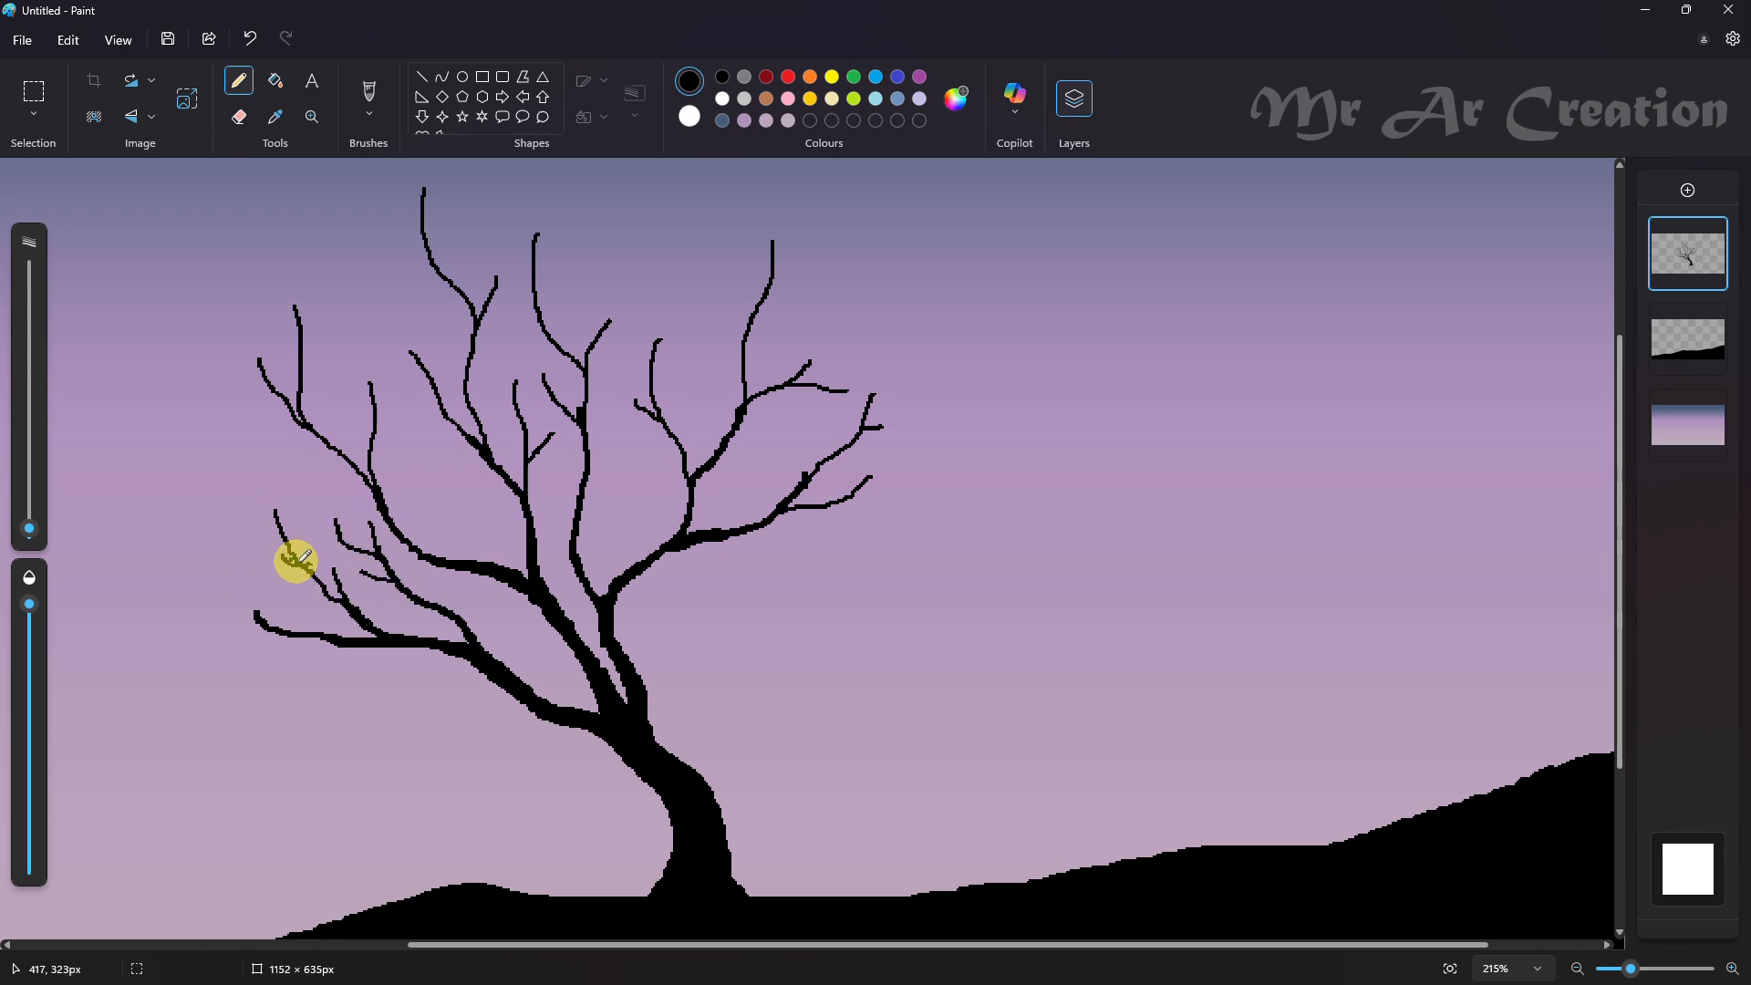
- Extend the tip of the lower-left limb with forked twigs and add a short forked twig beneath it
drag(189, 539, 230, 595)
key(ctrl+z)
key(ctrl+z)
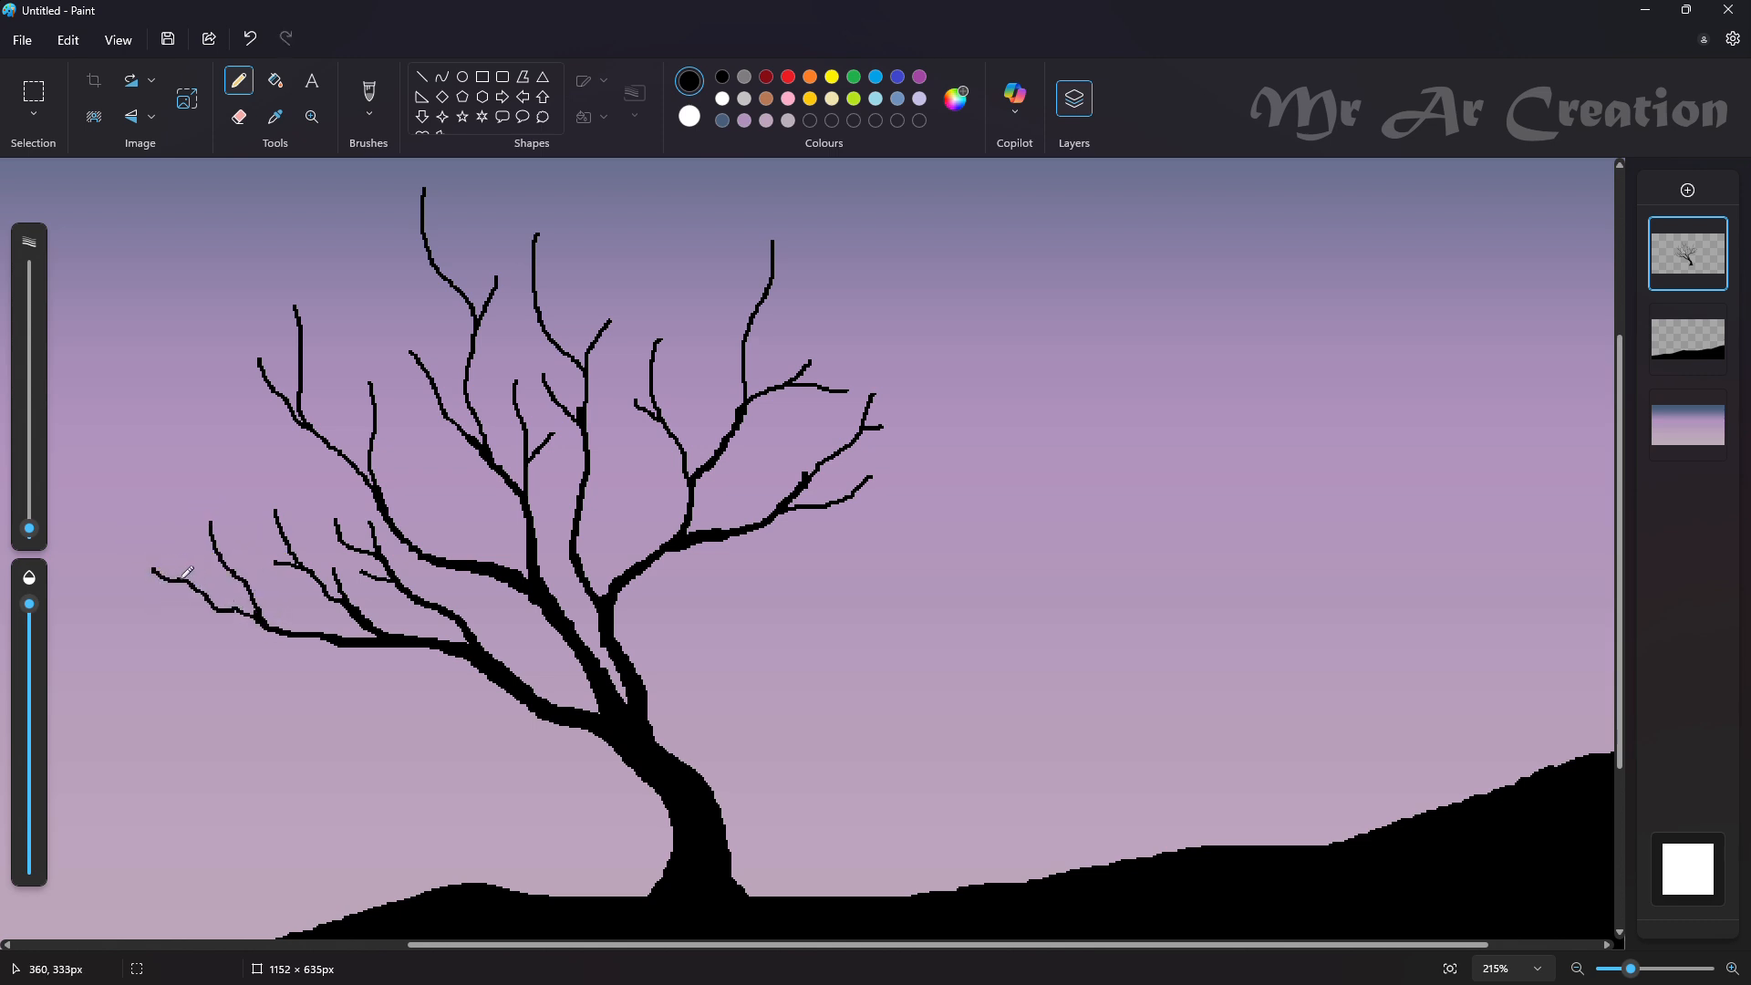
drag(187, 600, 330, 644)
drag(307, 665, 293, 683)
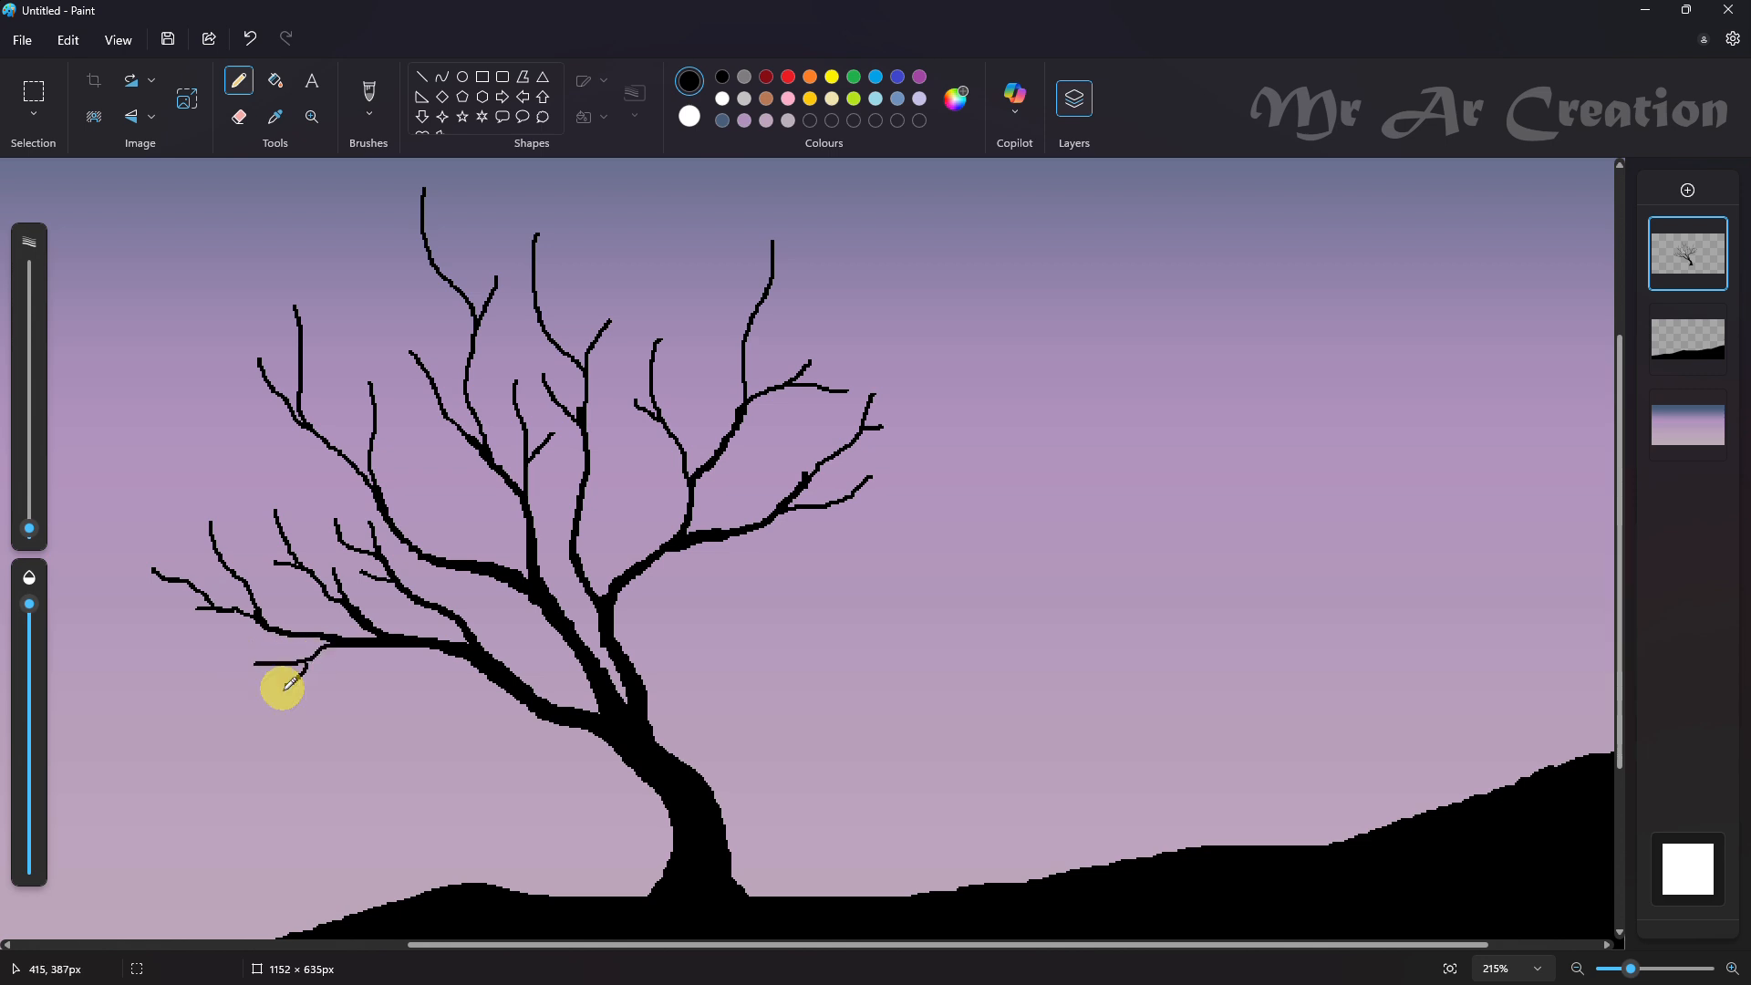
- Add a curved twig and a short side shoot to the tip of the lower-left limb's upright offshoot
drag(218, 417, 240, 447)
key(ctrl+z)
drag(273, 510, 274, 512)
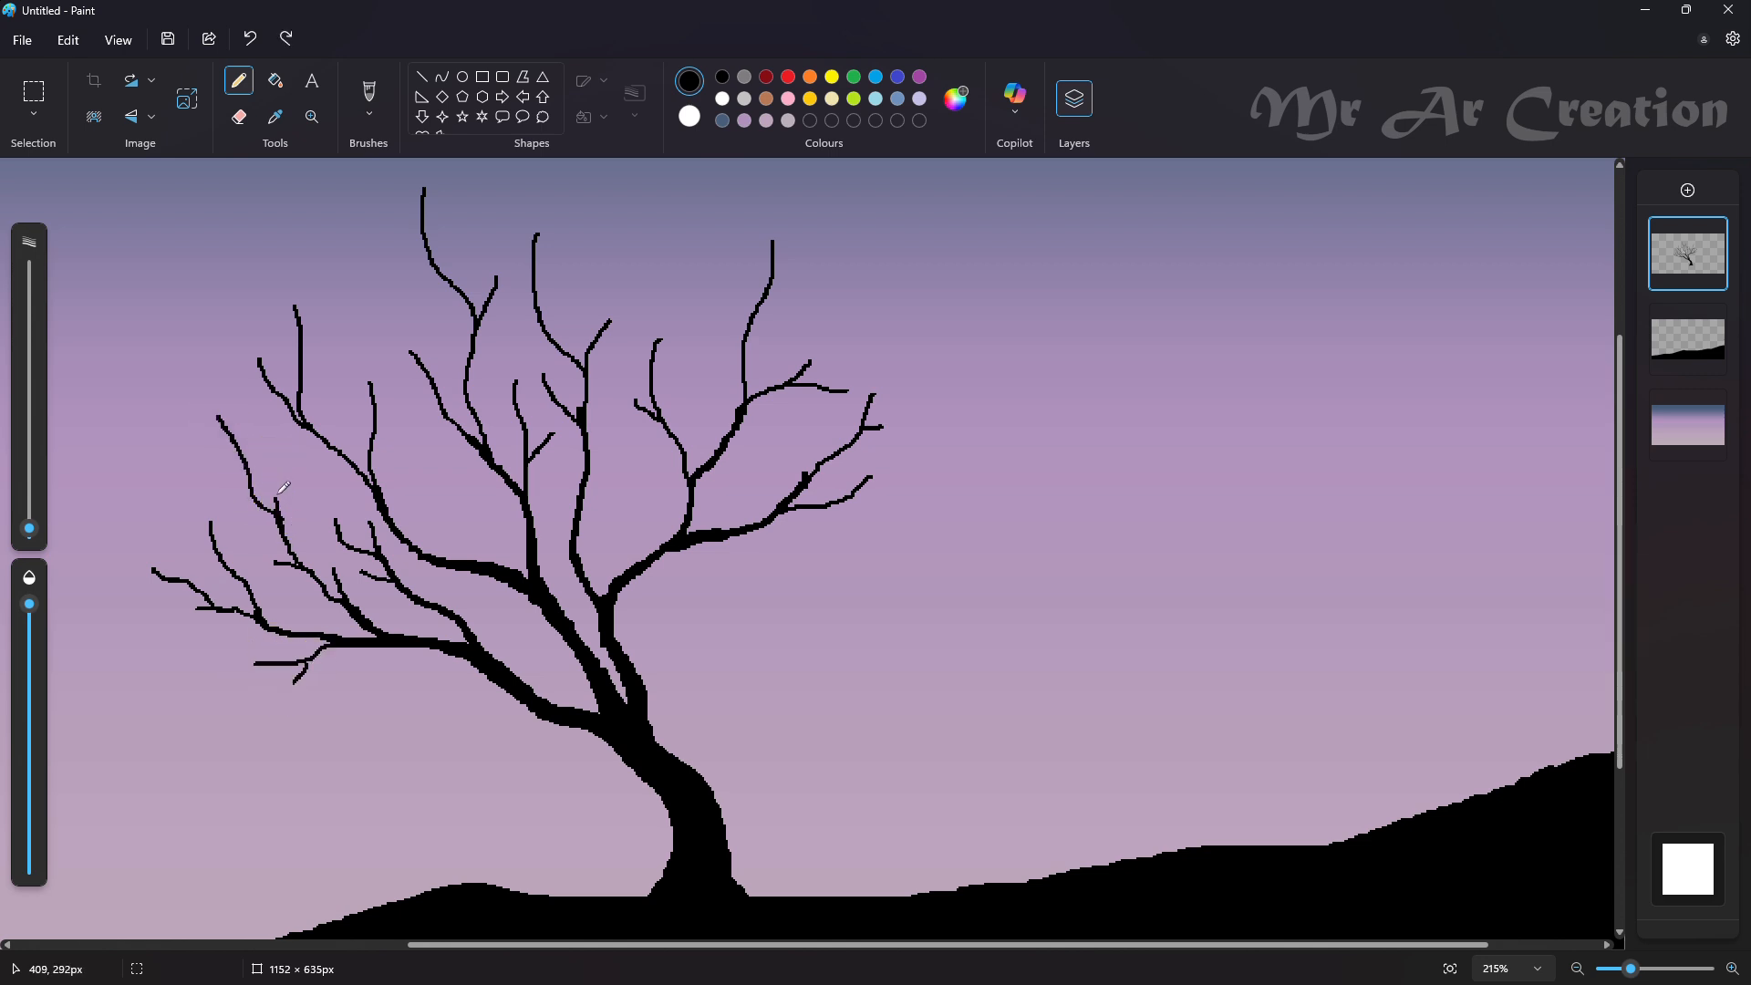
key(ctrl+z)
mouse_move(226, 421)
mouse_down()
mouse_move(280, 518)
mouse_move(227, 412)
mouse_move(275, 504)
mouse_move(277, 444)
mouse_move(261, 480)
mouse_move(233, 439)
mouse_move(280, 517)
mouse_move(286, 467)
mouse_up()
key(ctrl+z)
key(ctrl+y)
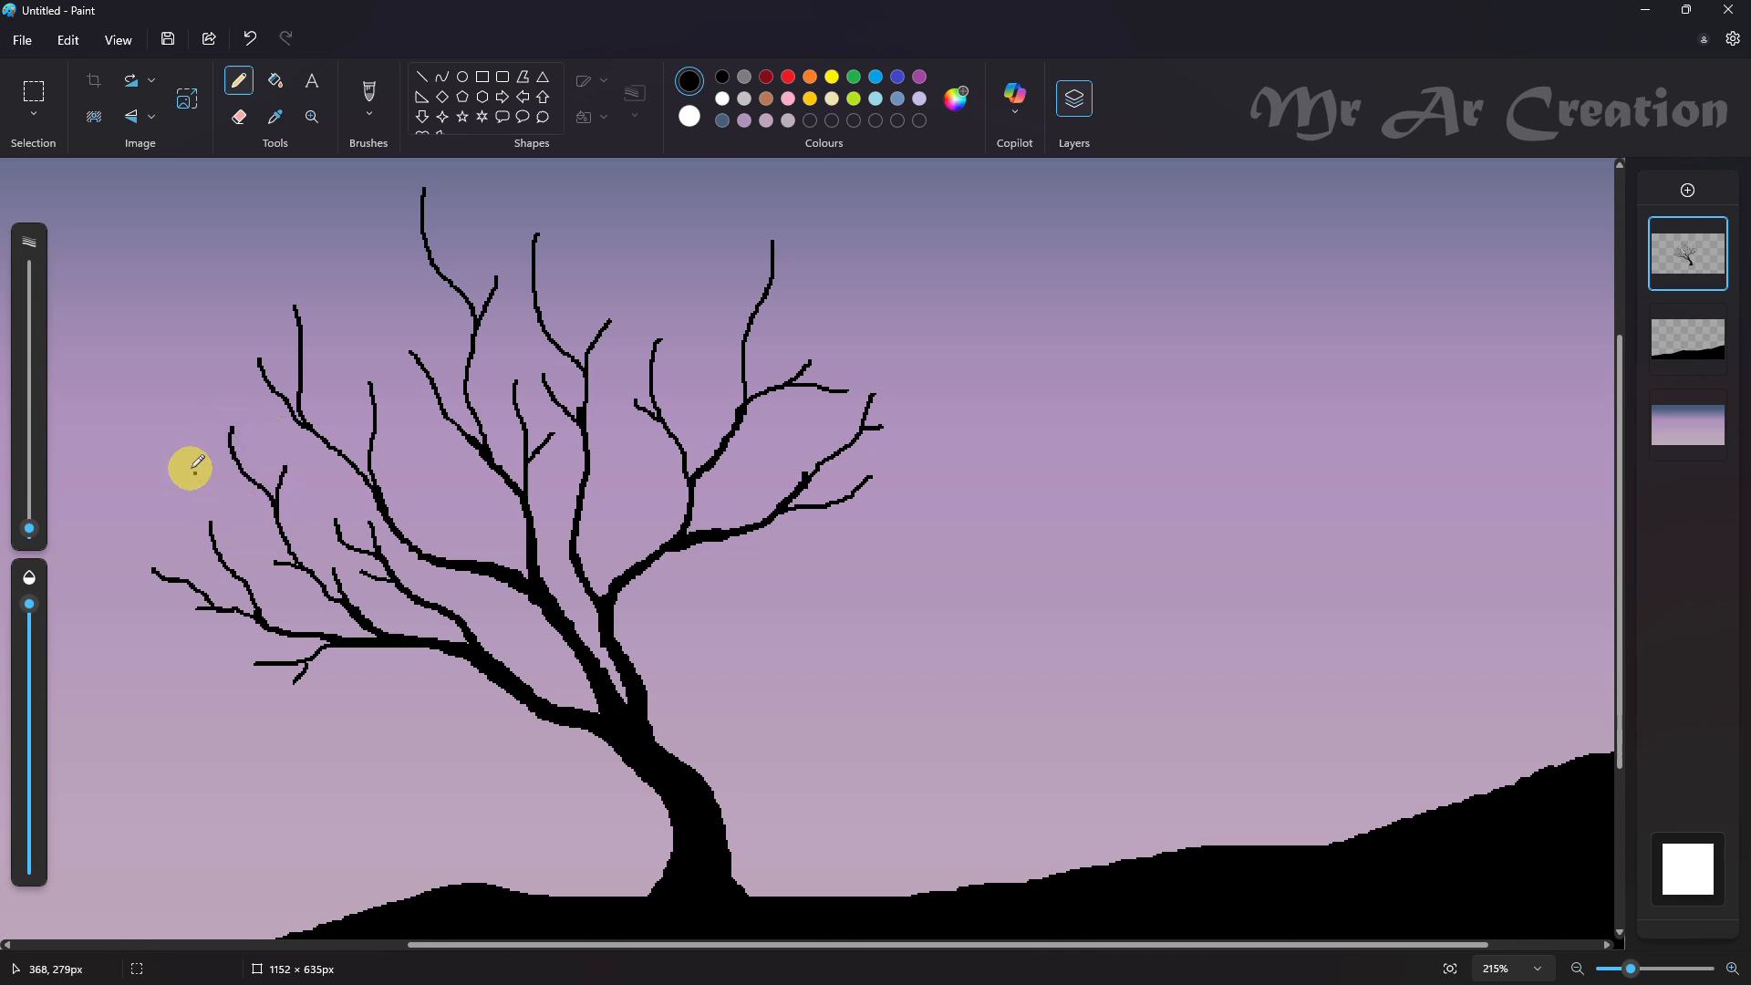
- Extend the outermost upright twig of the lower-left limb with a curved twig and a short side shoot
key(ctrl+z)
key(ctrl+z)
mouse_move(162, 469)
mouse_down()
mouse_move(219, 556)
mouse_move(214, 540)
mouse_up()
key(ctrl+z)
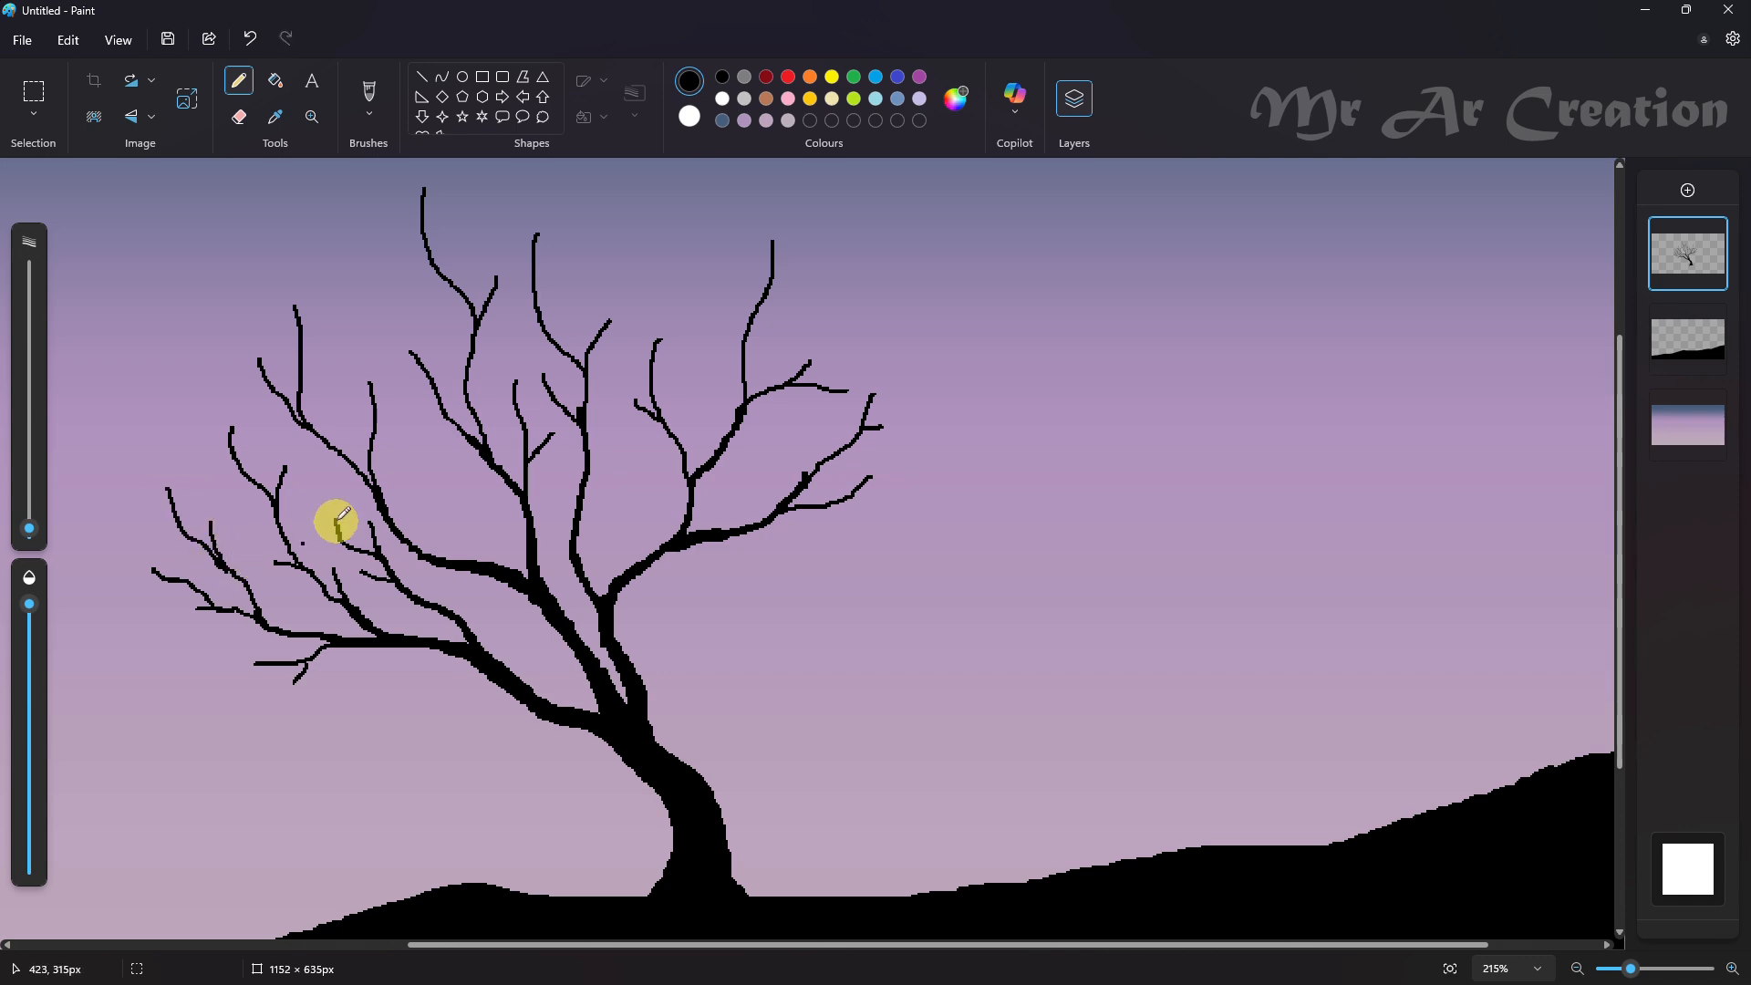
key(ctrl+z)
drag(159, 450, 213, 533)
drag(215, 538, 222, 503)
- Extend the lowest twig of the right branch with a fork and draw a small forked branch off the right limb's base
scroll(615, 423, down, 3)
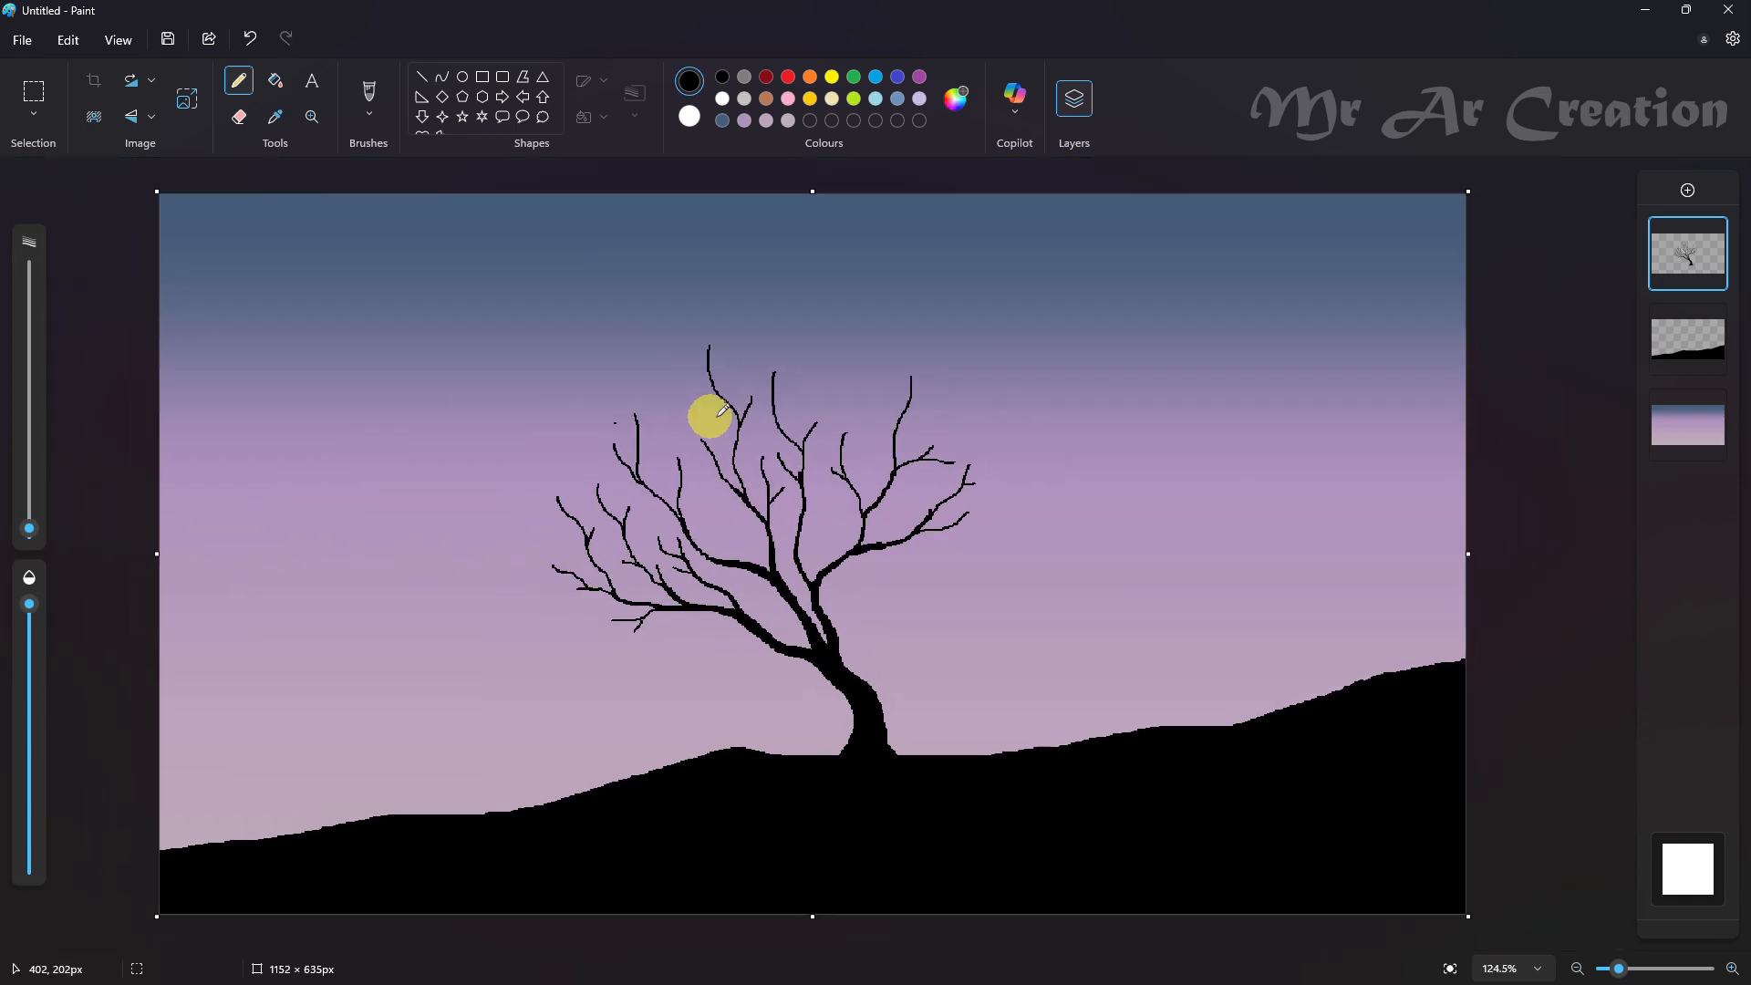
scroll(973, 544, up, 4)
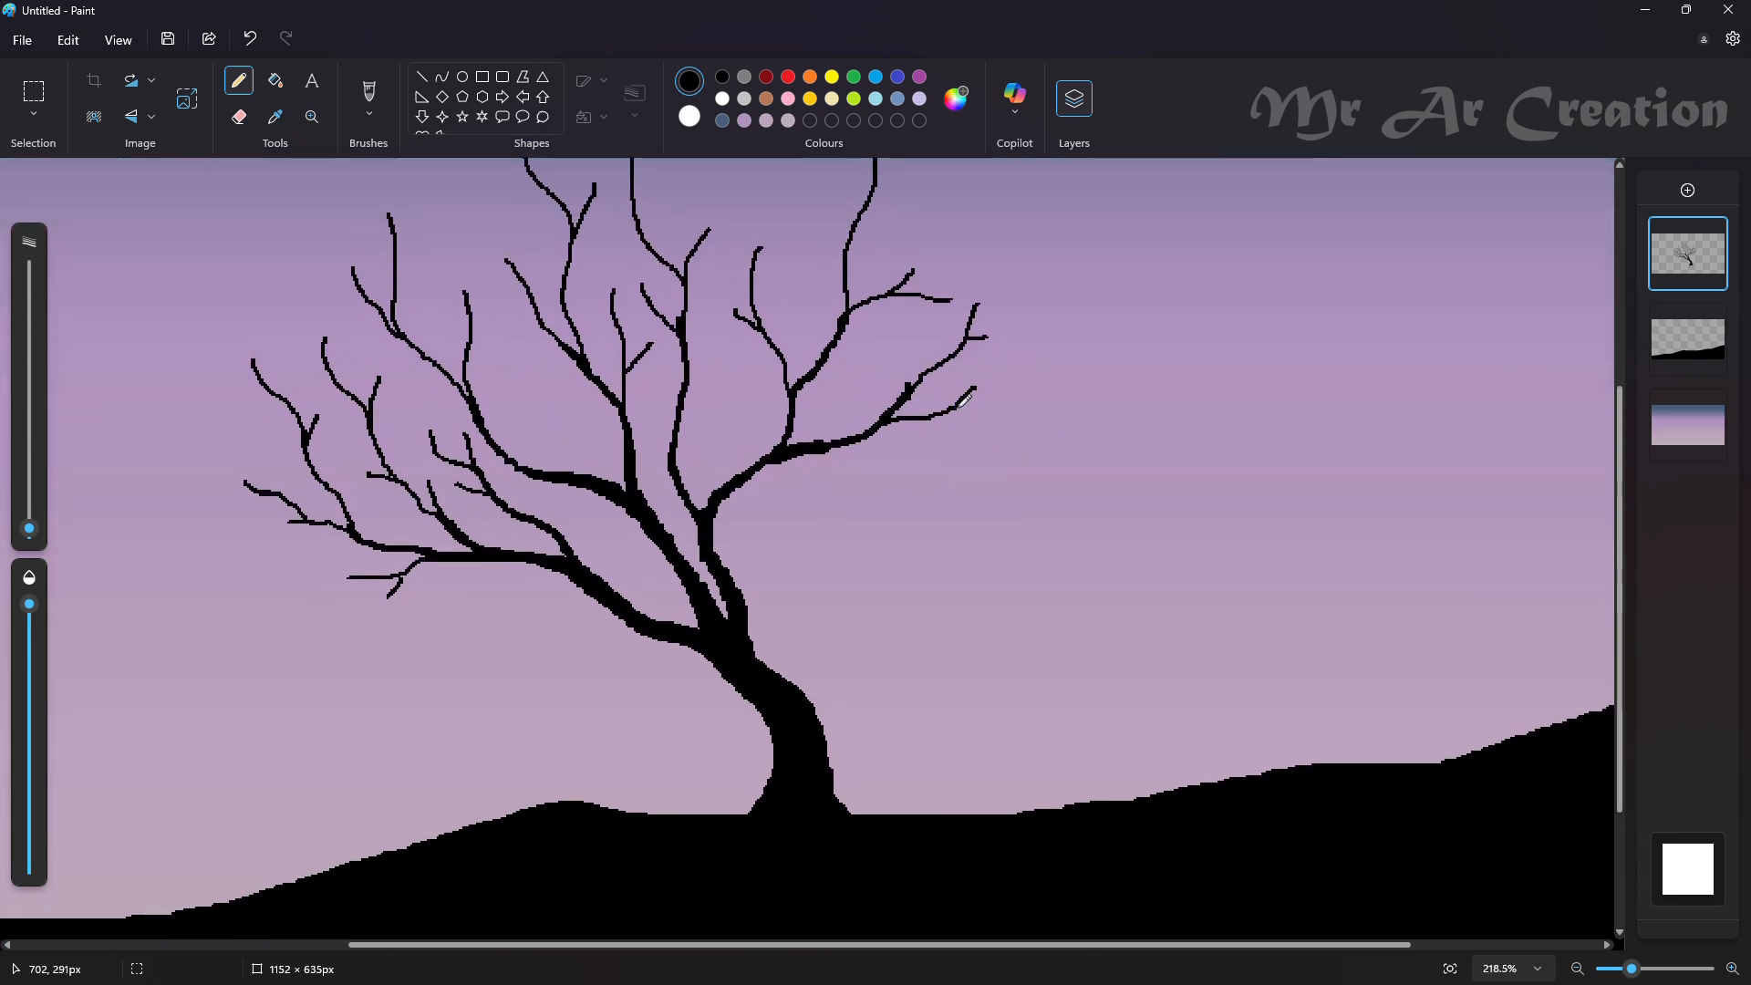
drag(739, 580, 774, 523)
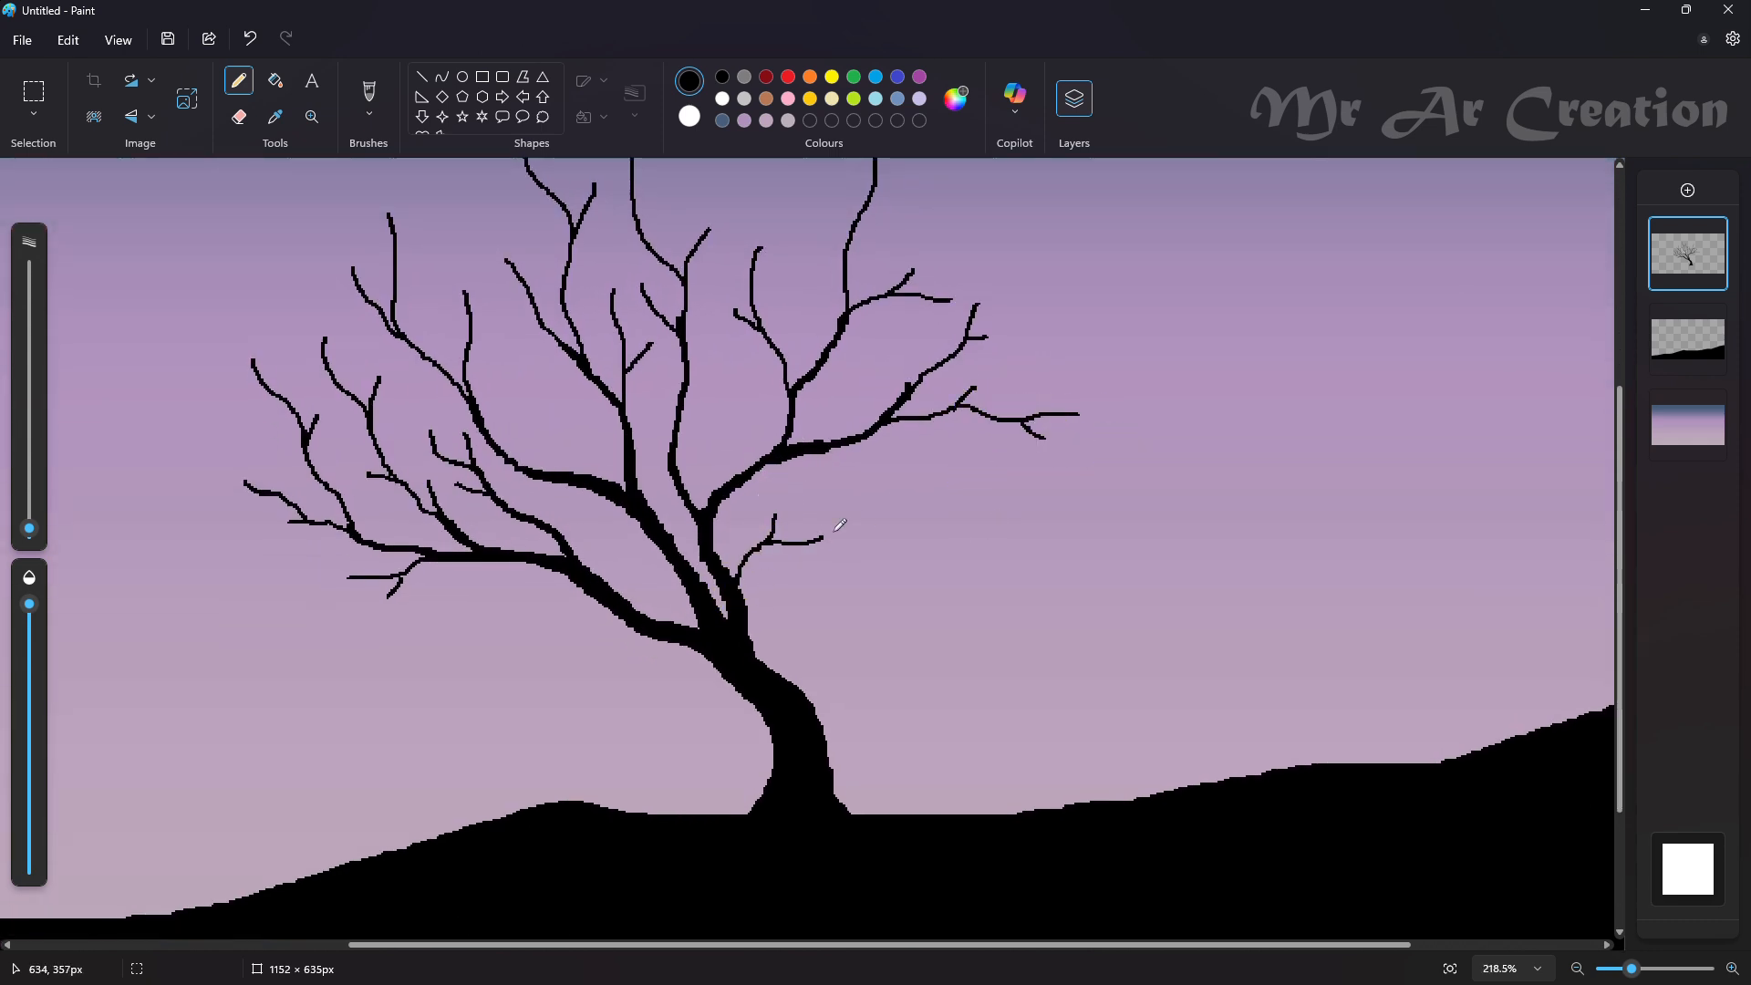
scroll(840, 526, down, 4)
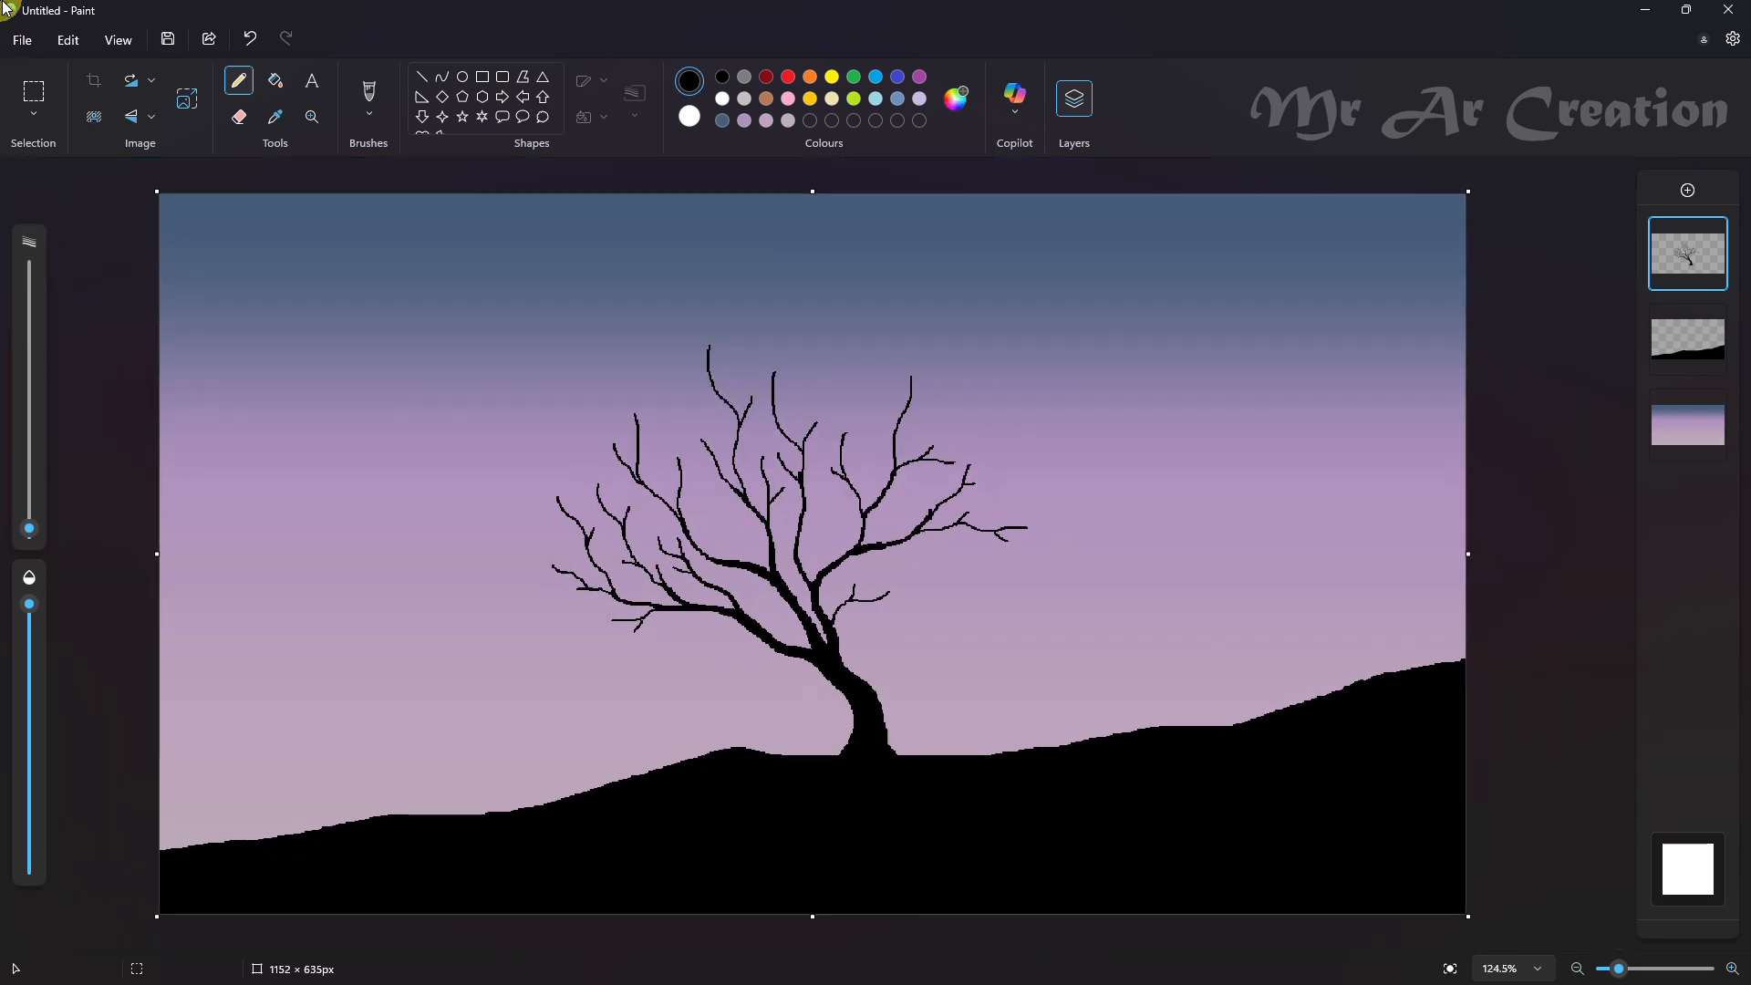
- Add very fine twigs with small side shoots to the tips of the two upright middle-left twigs
scroll(763, 501, up, 5)
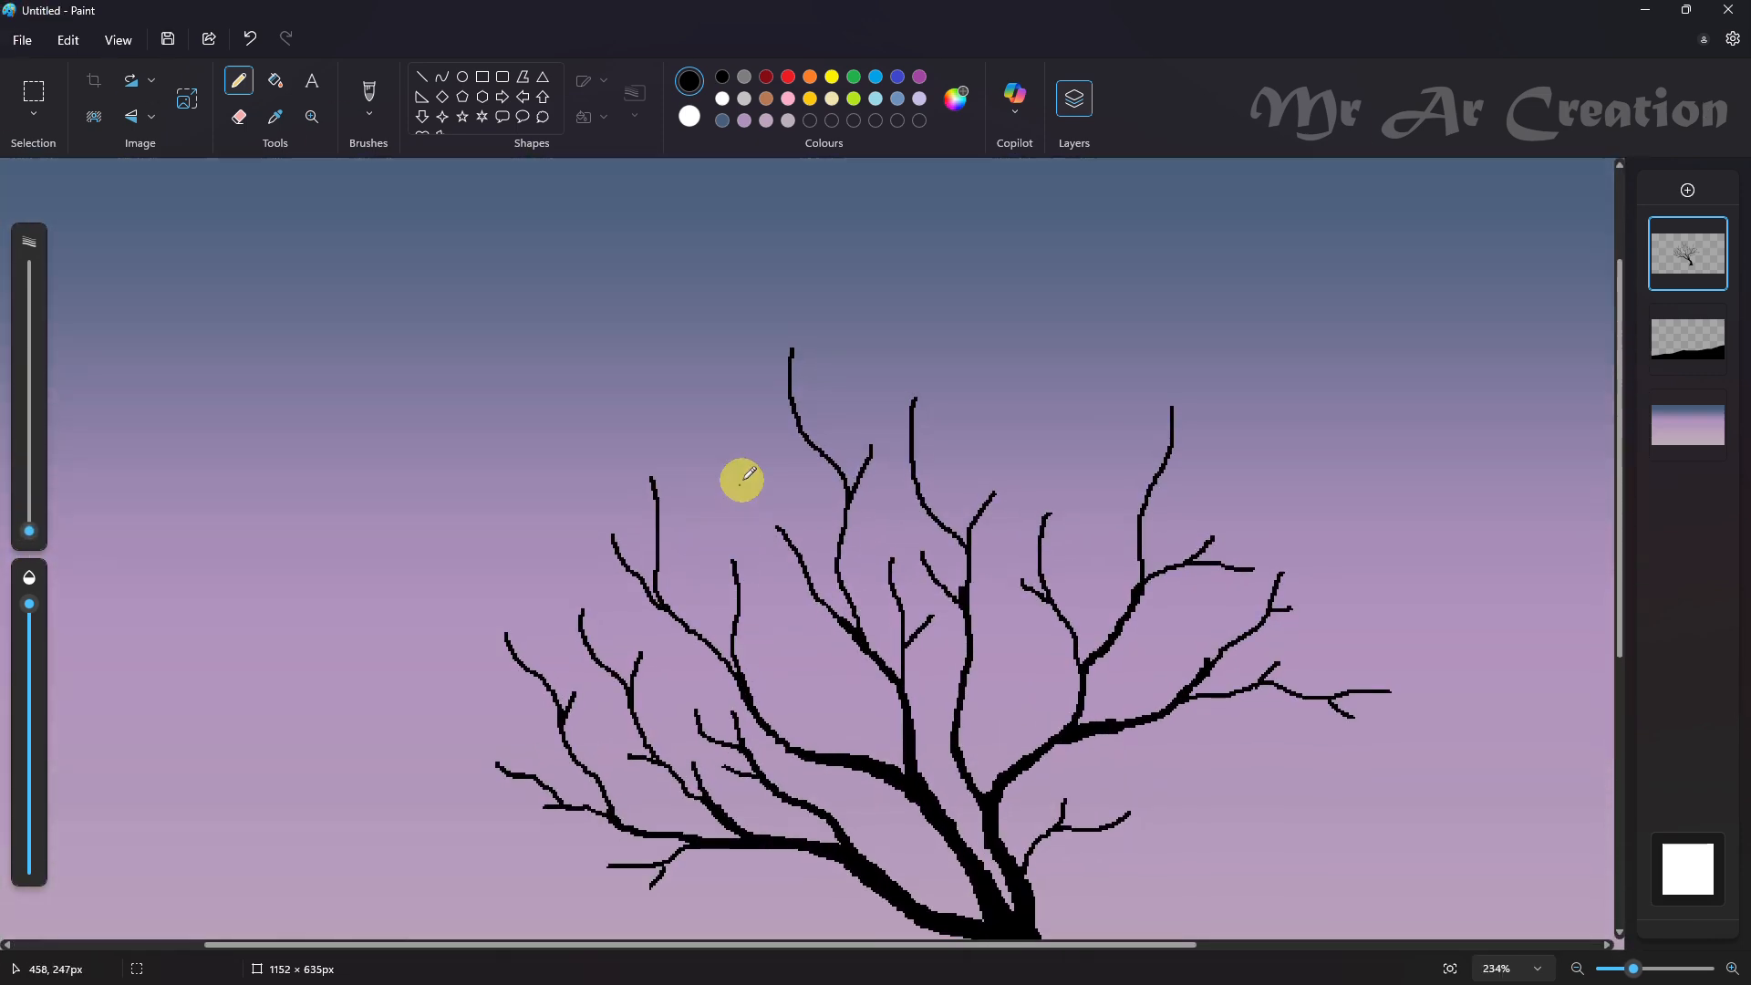
drag(742, 478, 740, 547)
key(ctrl+z)
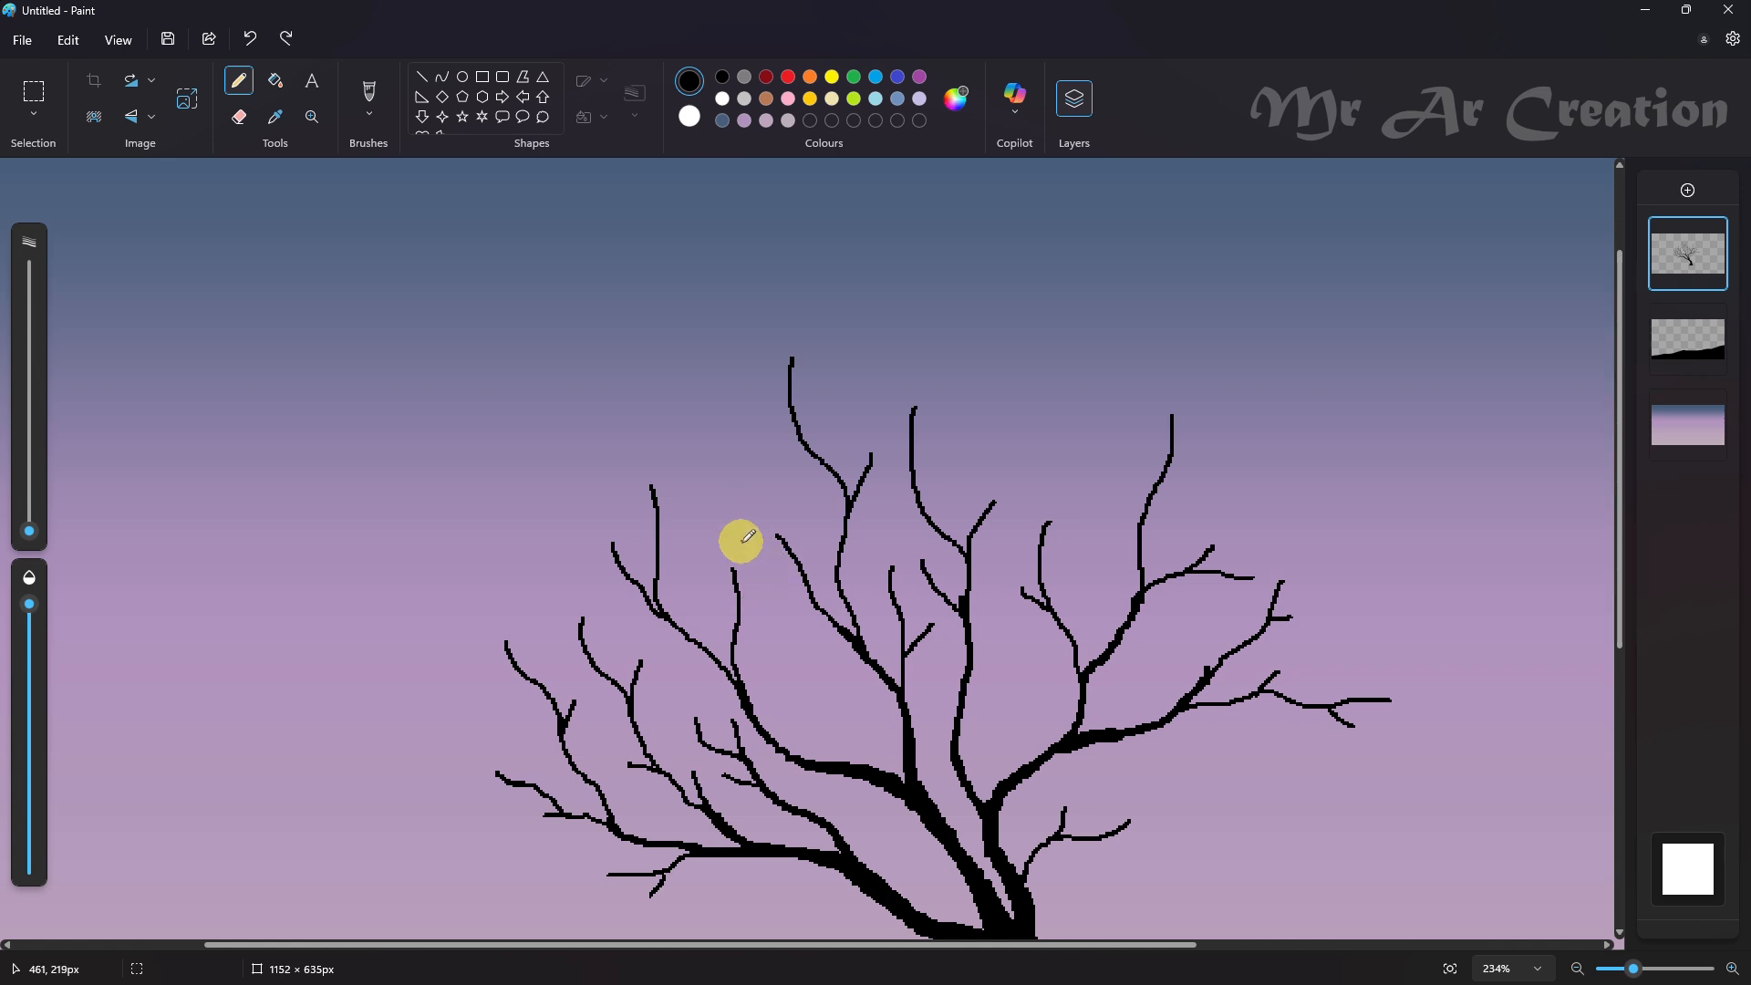
key(ctrl+z)
drag(720, 469, 736, 551)
drag(739, 612, 760, 606)
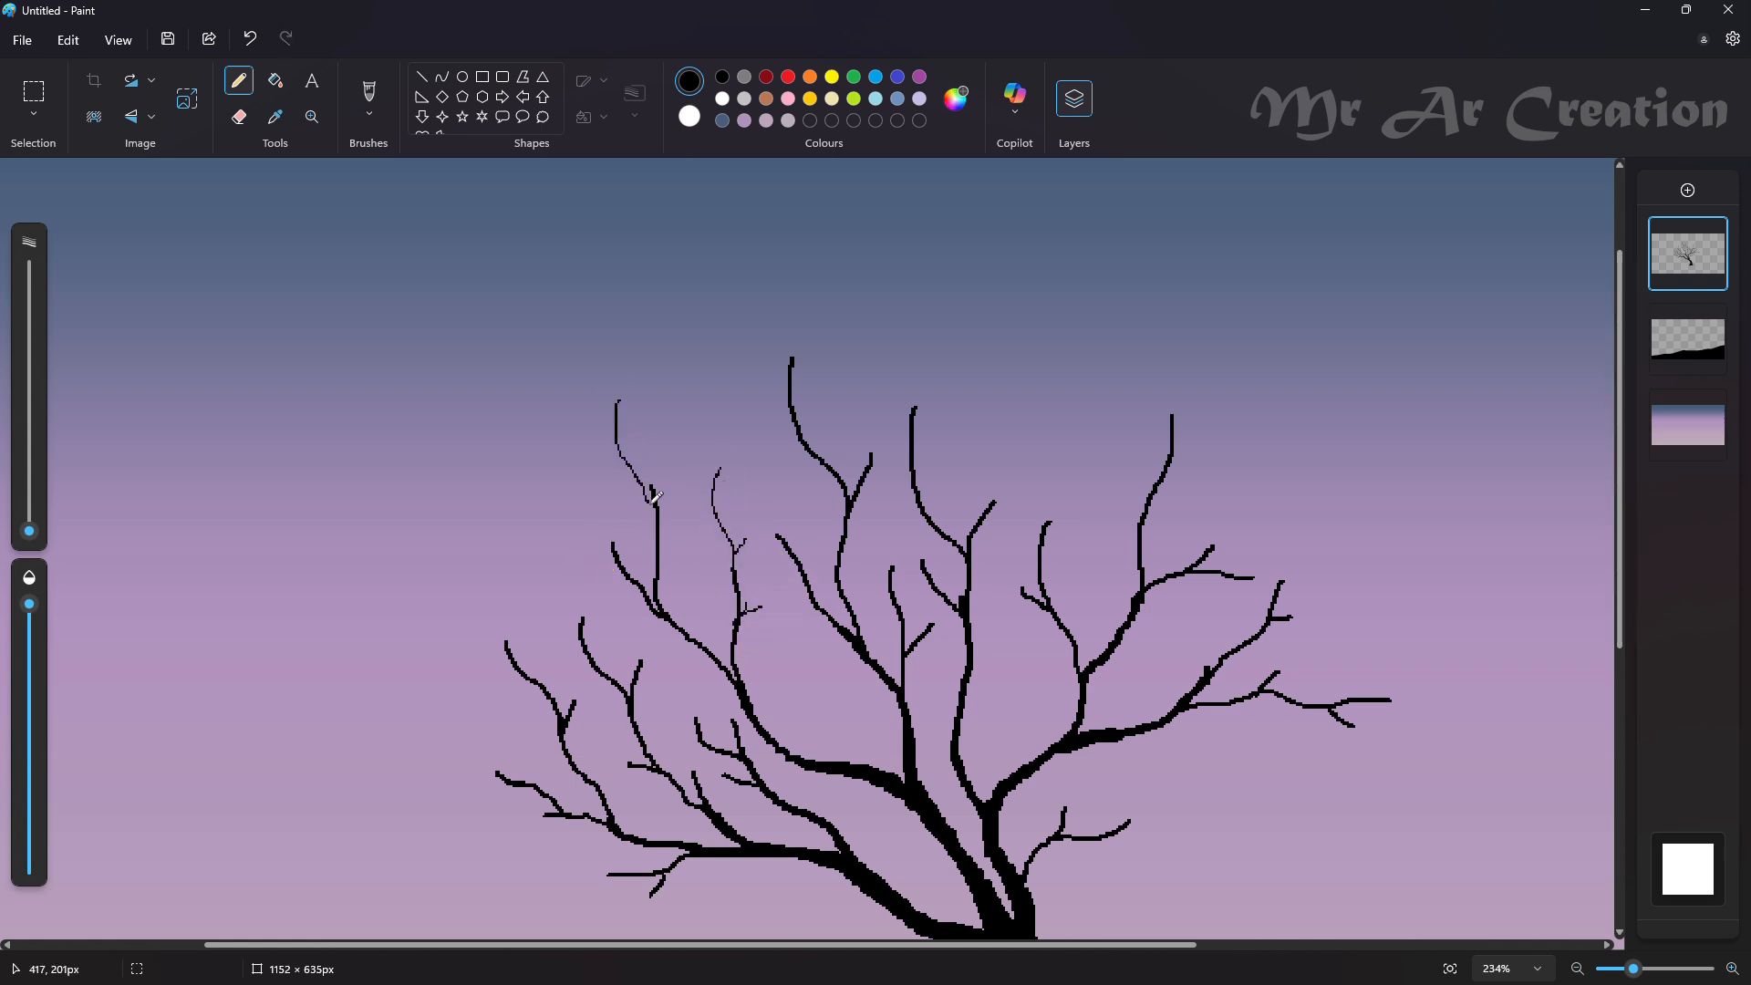
key(ctrl+z)
drag(657, 510, 655, 507)
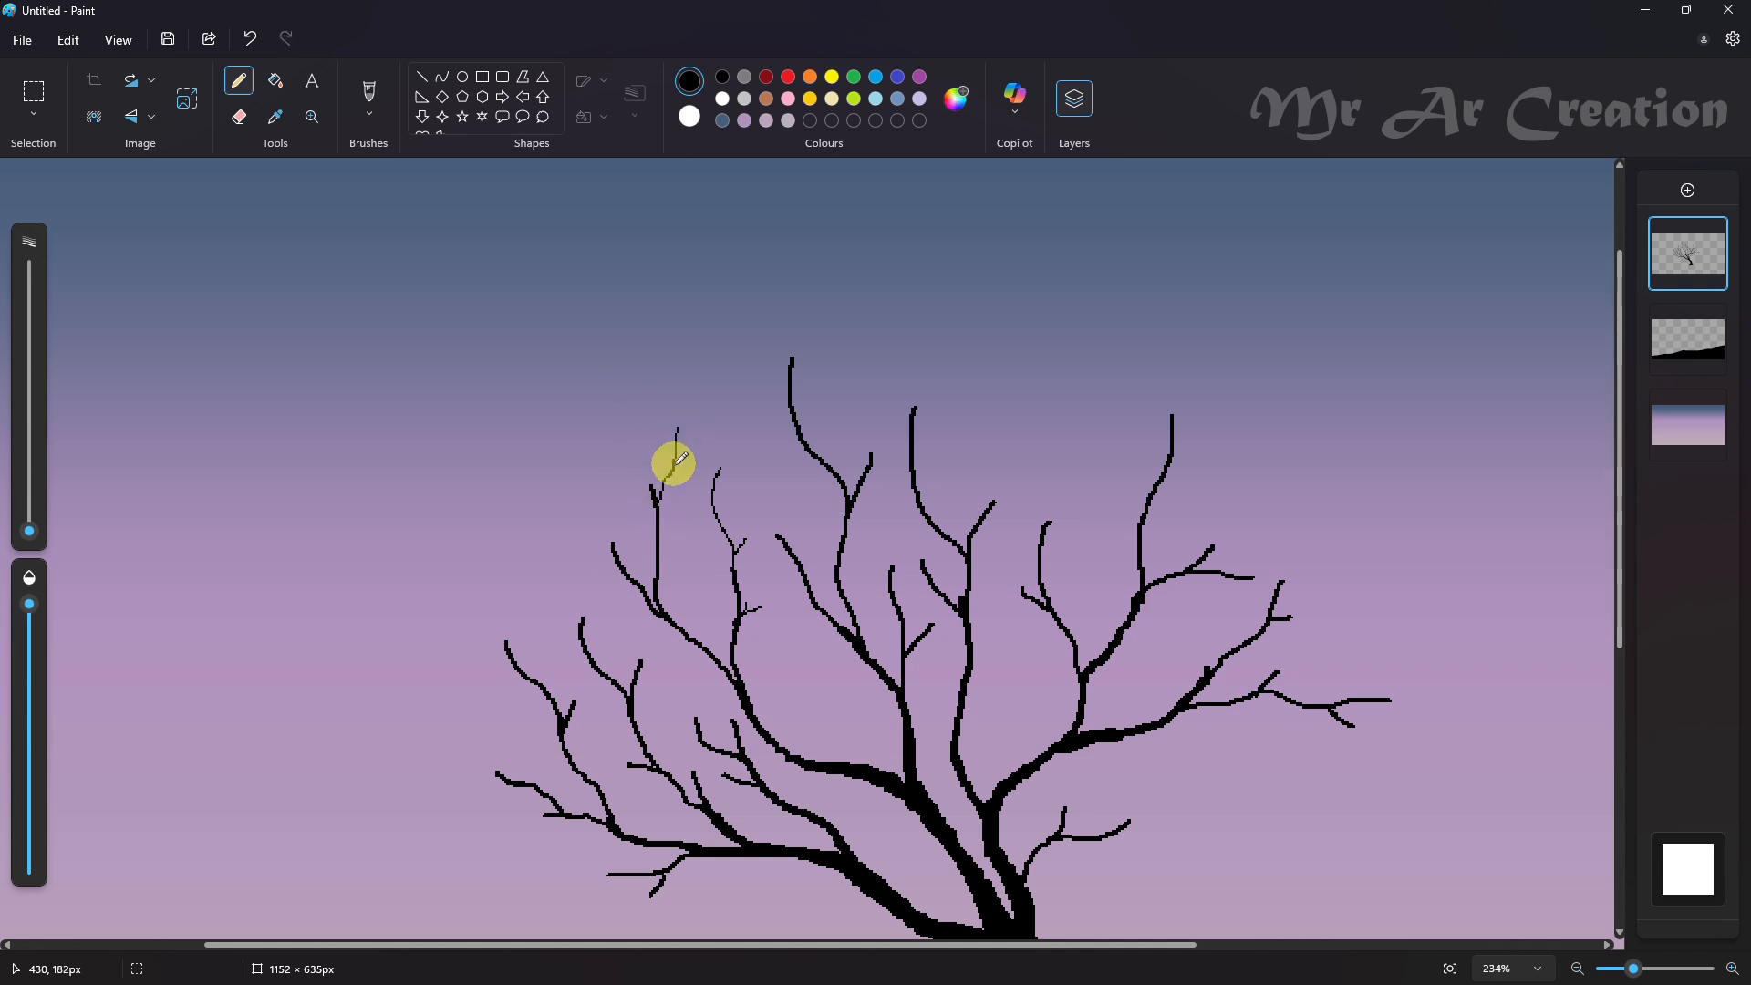
- Add very fine forked twigs to the tips of the tallest upper-left branch and the central branch
mouse_move(873, 453)
mouse_down()
mouse_move(890, 362)
mouse_move(887, 411)
mouse_move(796, 366)
mouse_move(813, 293)
mouse_up()
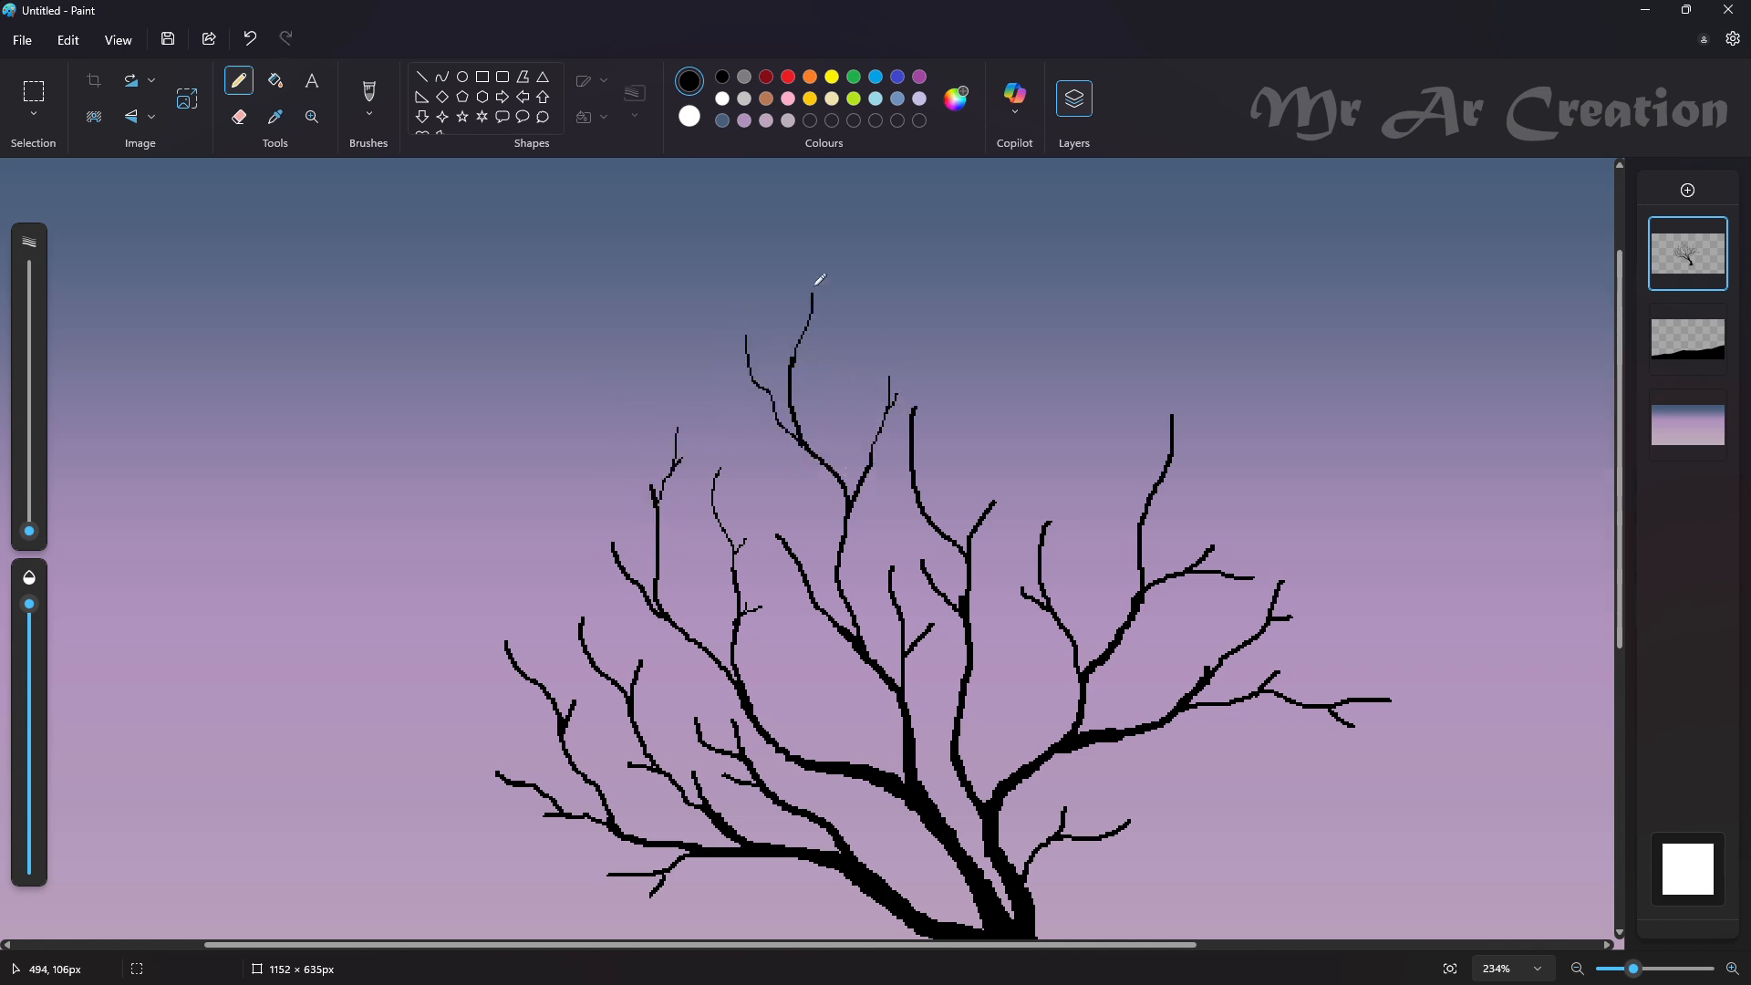
key(ctrl+z)
click(898, 324)
drag(922, 388, 931, 380)
key(ctrl+z)
key(ctrl+z)
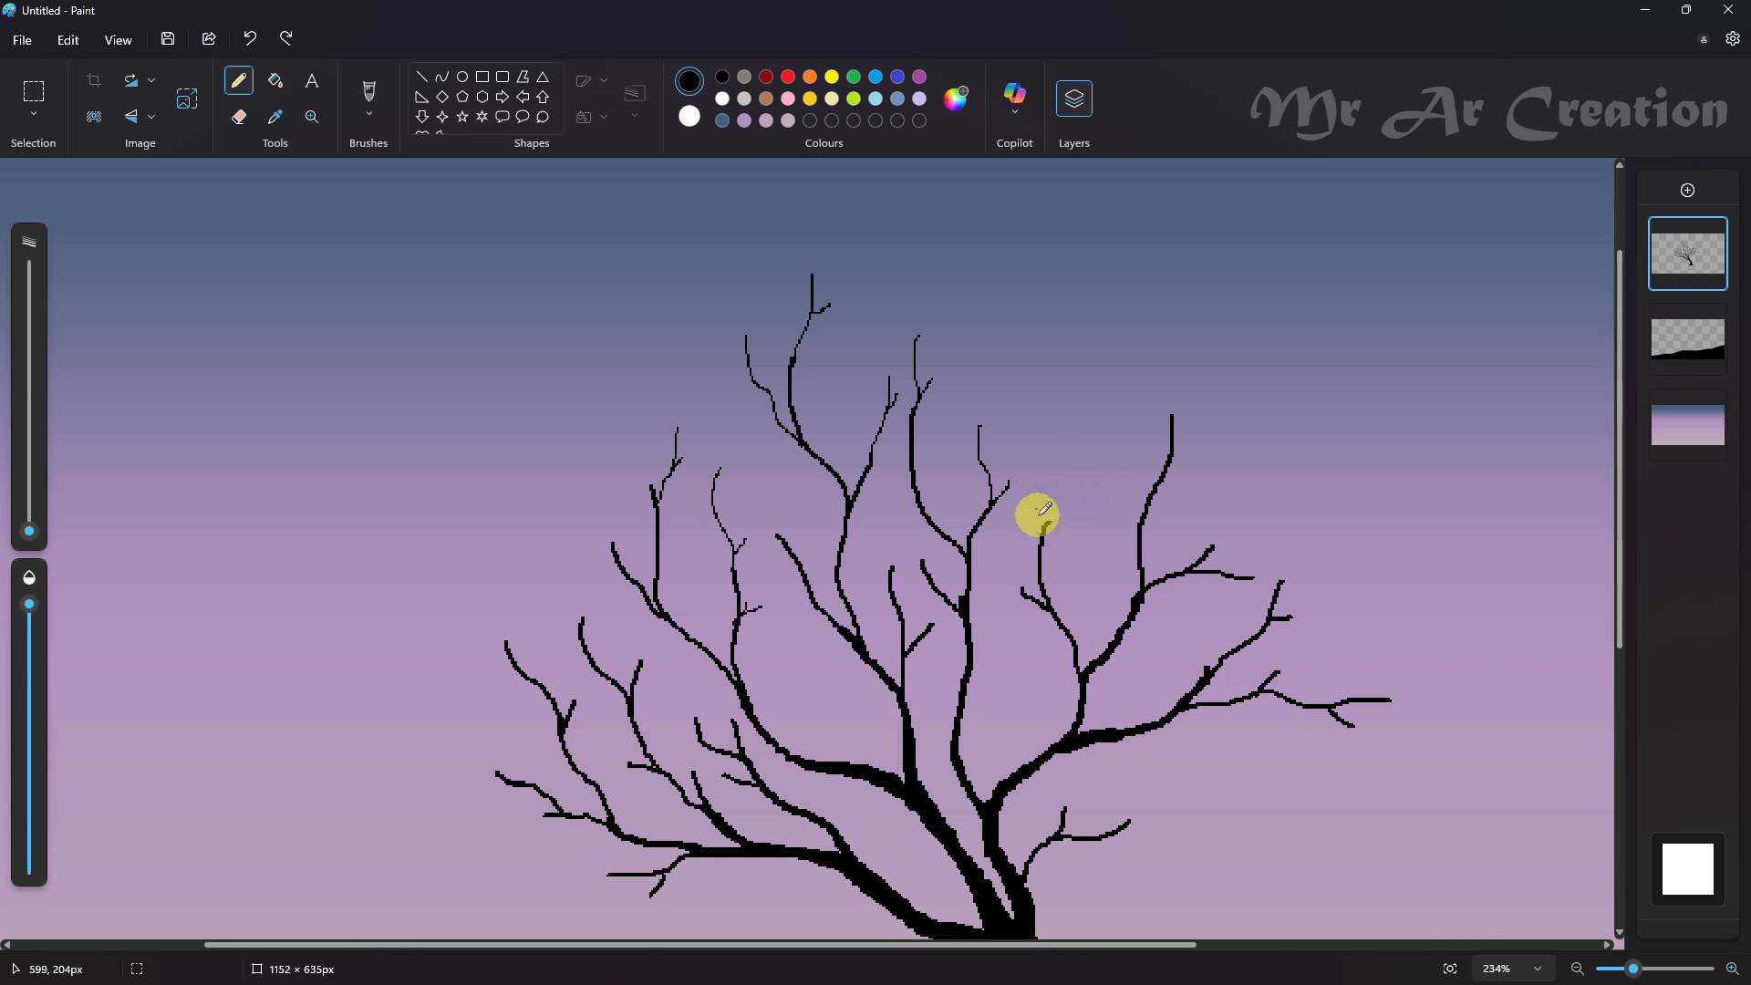
- Add fine forked twigs to the inner right branch, the side of the central branch and the inner upper-left twig
mouse_move(1032, 424)
mouse_down()
mouse_move(1040, 471)
mouse_move(1072, 410)
mouse_up()
key(ctrl+z)
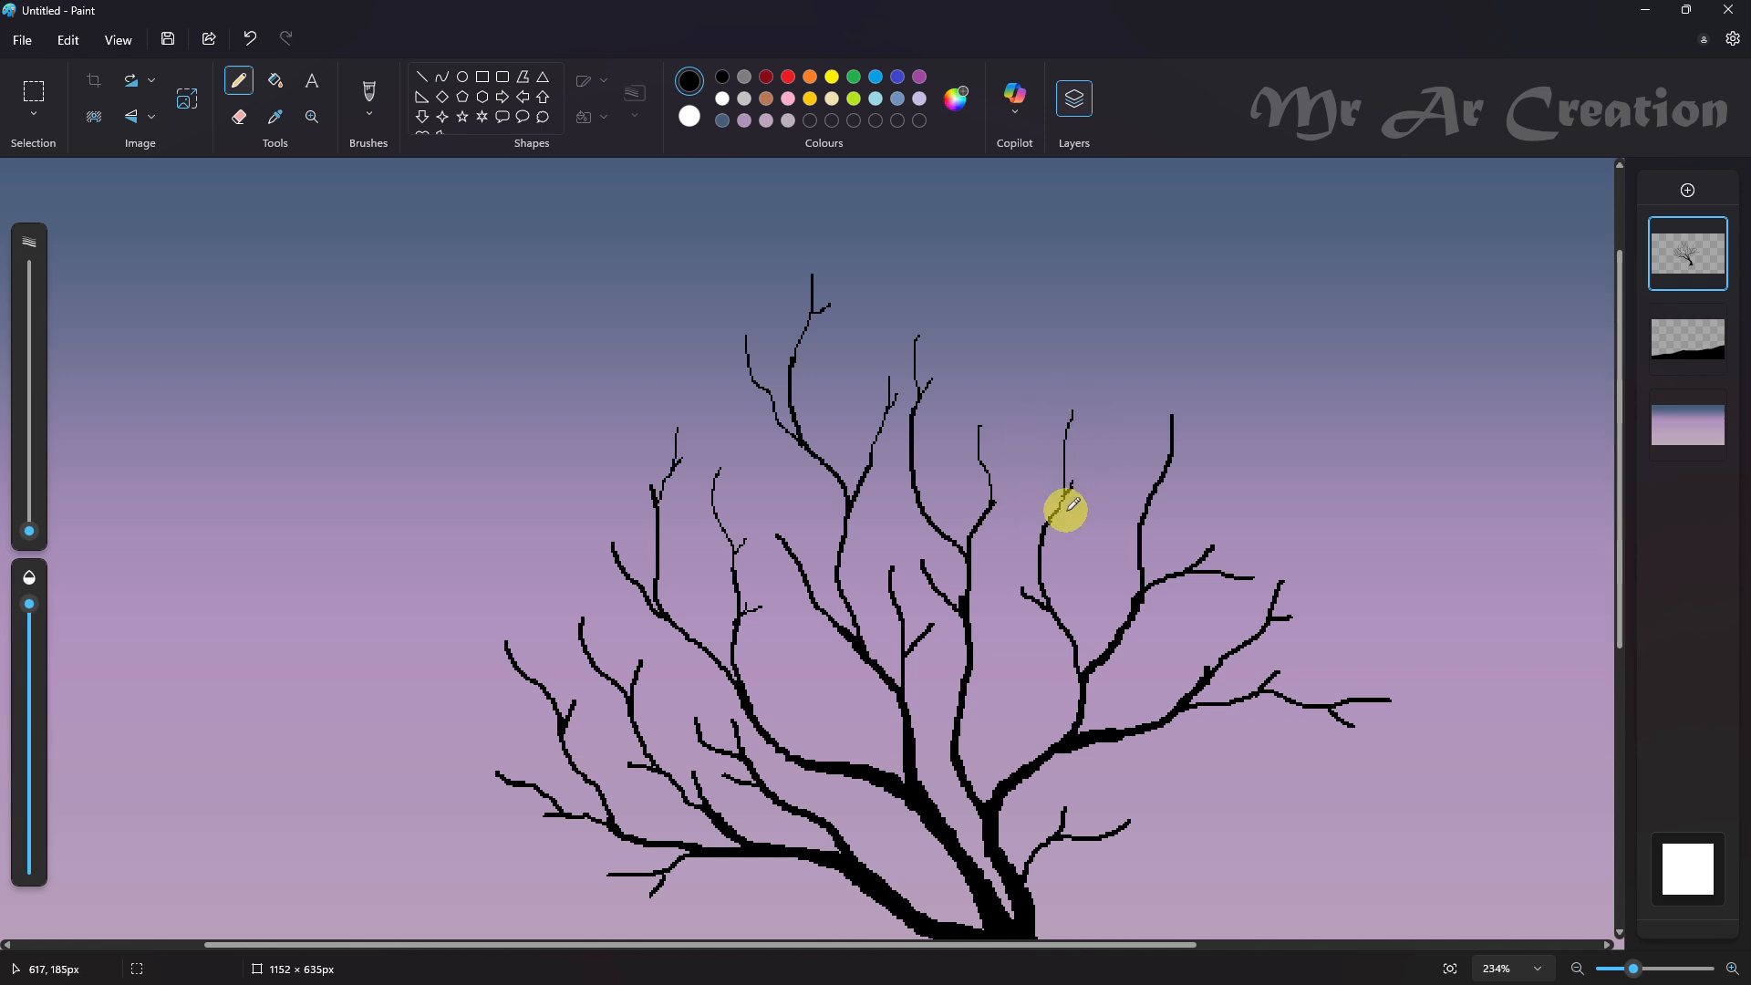
mouse_move(1017, 493)
mouse_down()
mouse_move(1043, 539)
mouse_move(1038, 602)
mouse_move(1000, 588)
mouse_up()
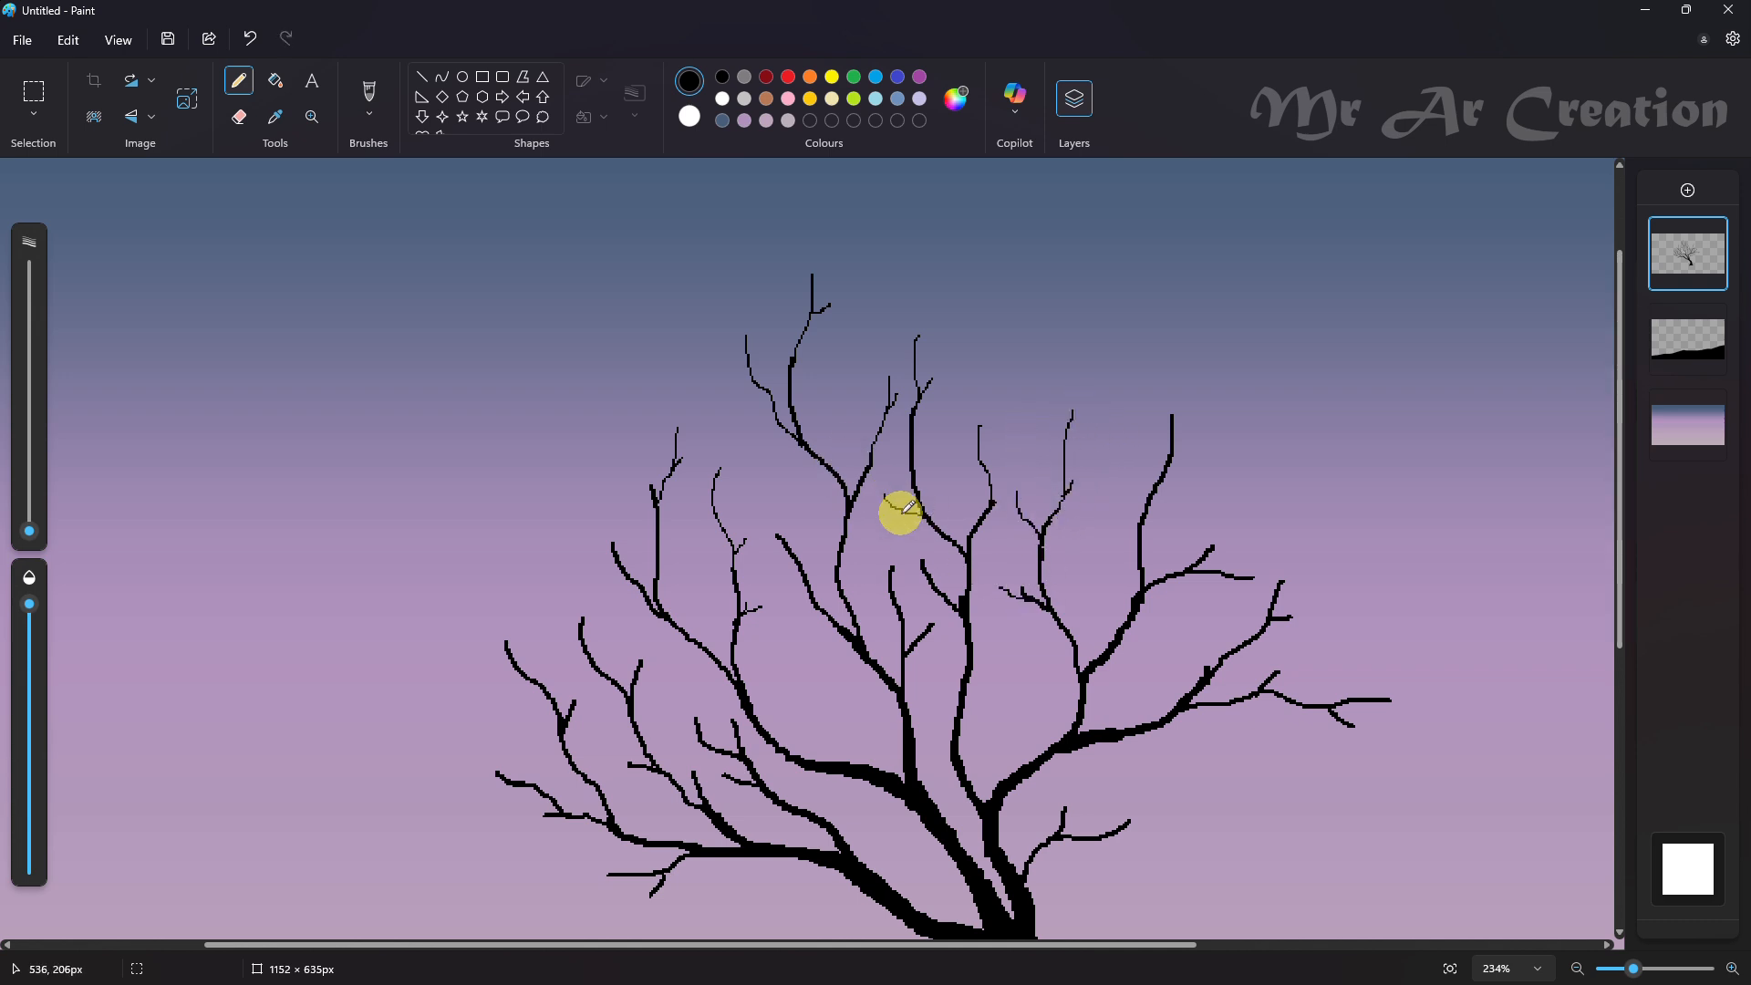
key(ctrl+z)
drag(766, 451, 777, 534)
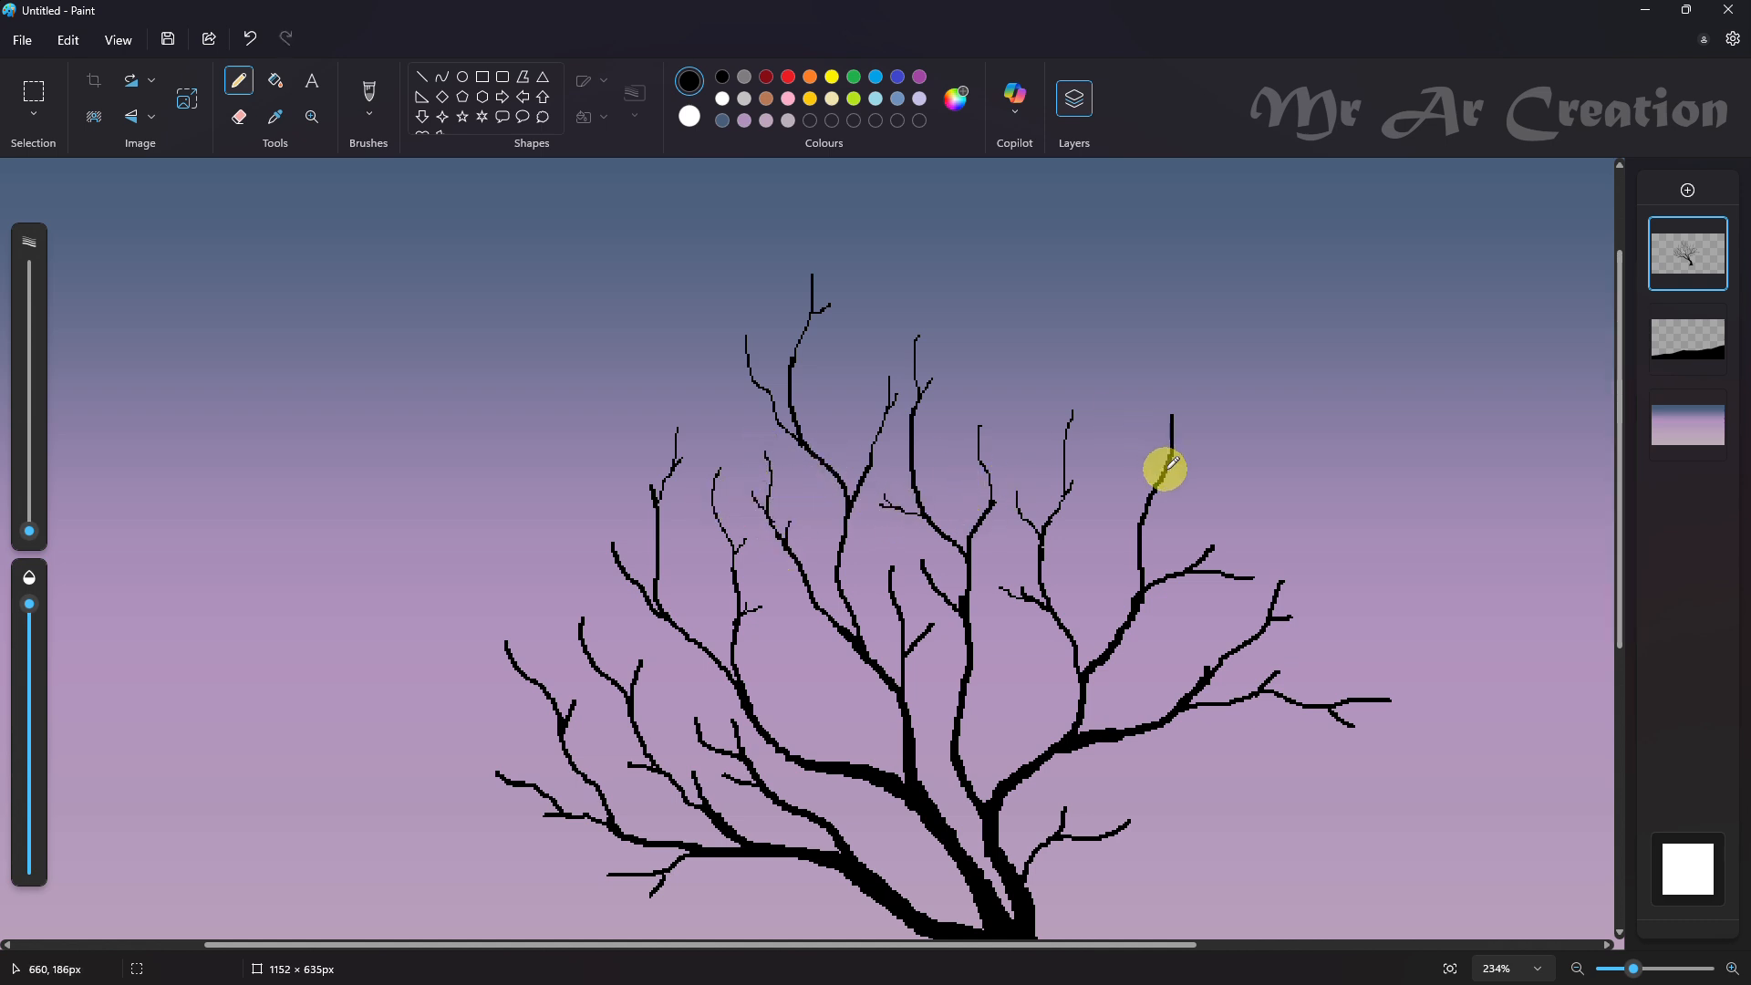
- Add fine forked twigs to the tip and both sides of the tallest right branch
key(ctrl+z)
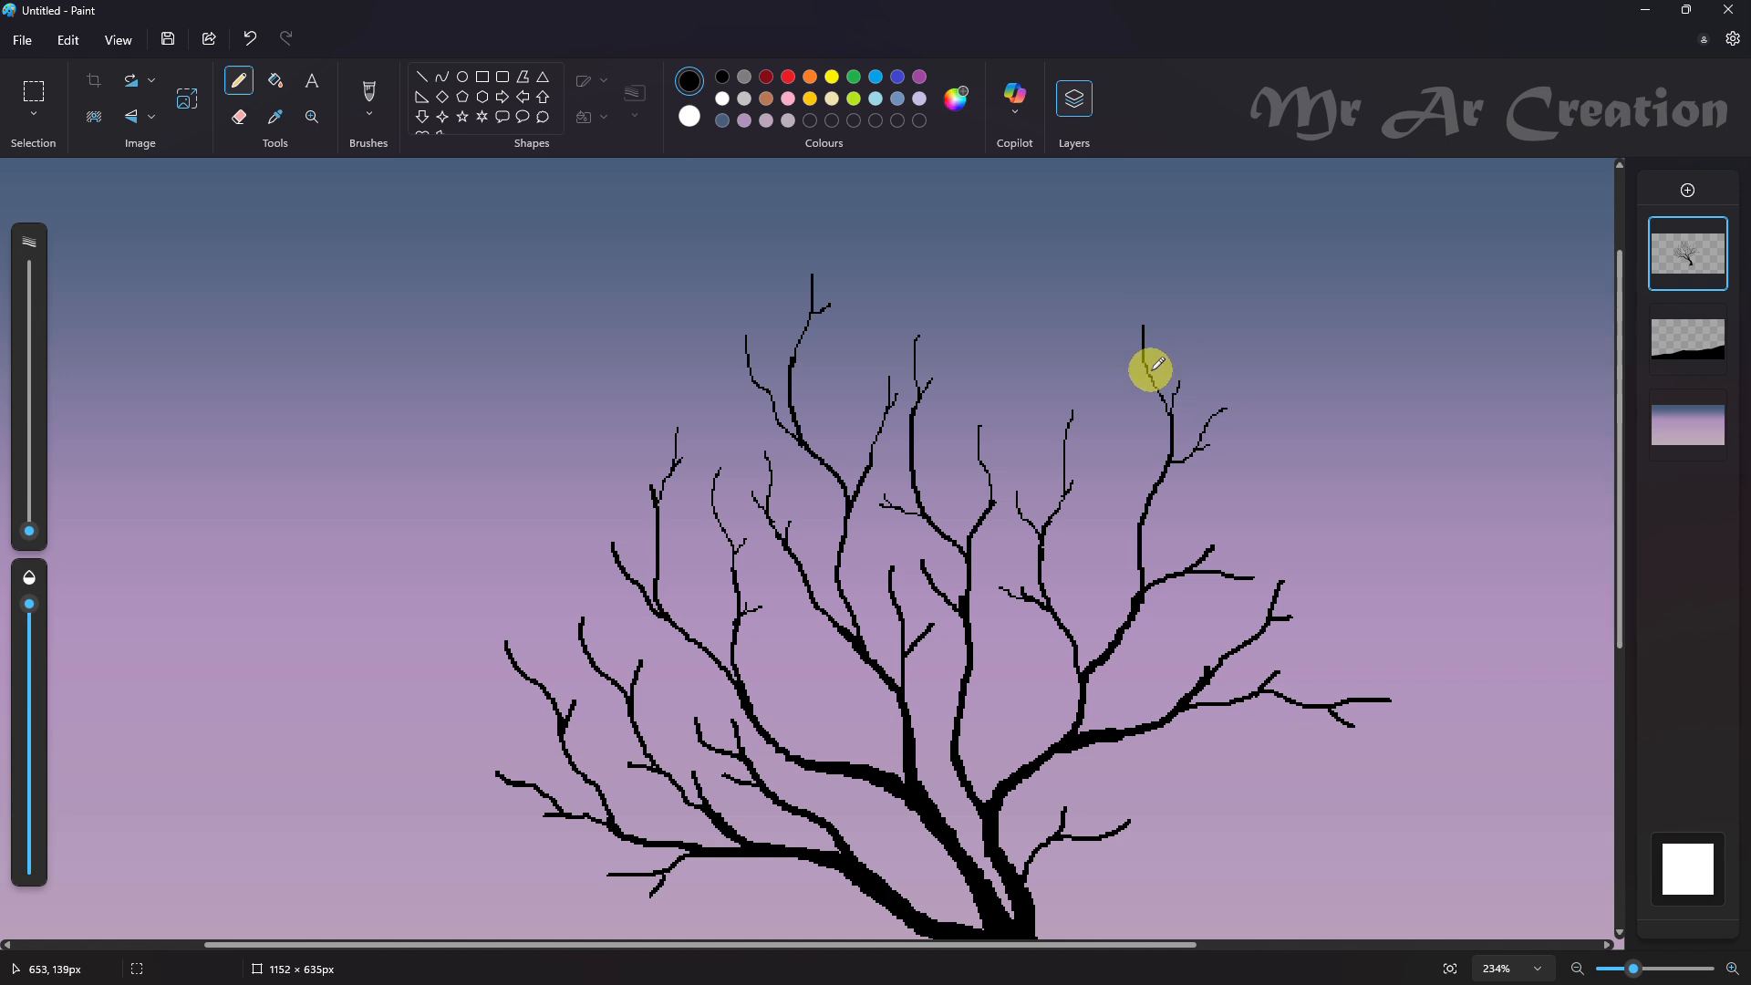
drag(1168, 422, 1171, 438)
drag(1197, 446, 1223, 438)
drag(1140, 522, 1114, 422)
key(ctrl+z)
scroll(1211, 449, down, 1)
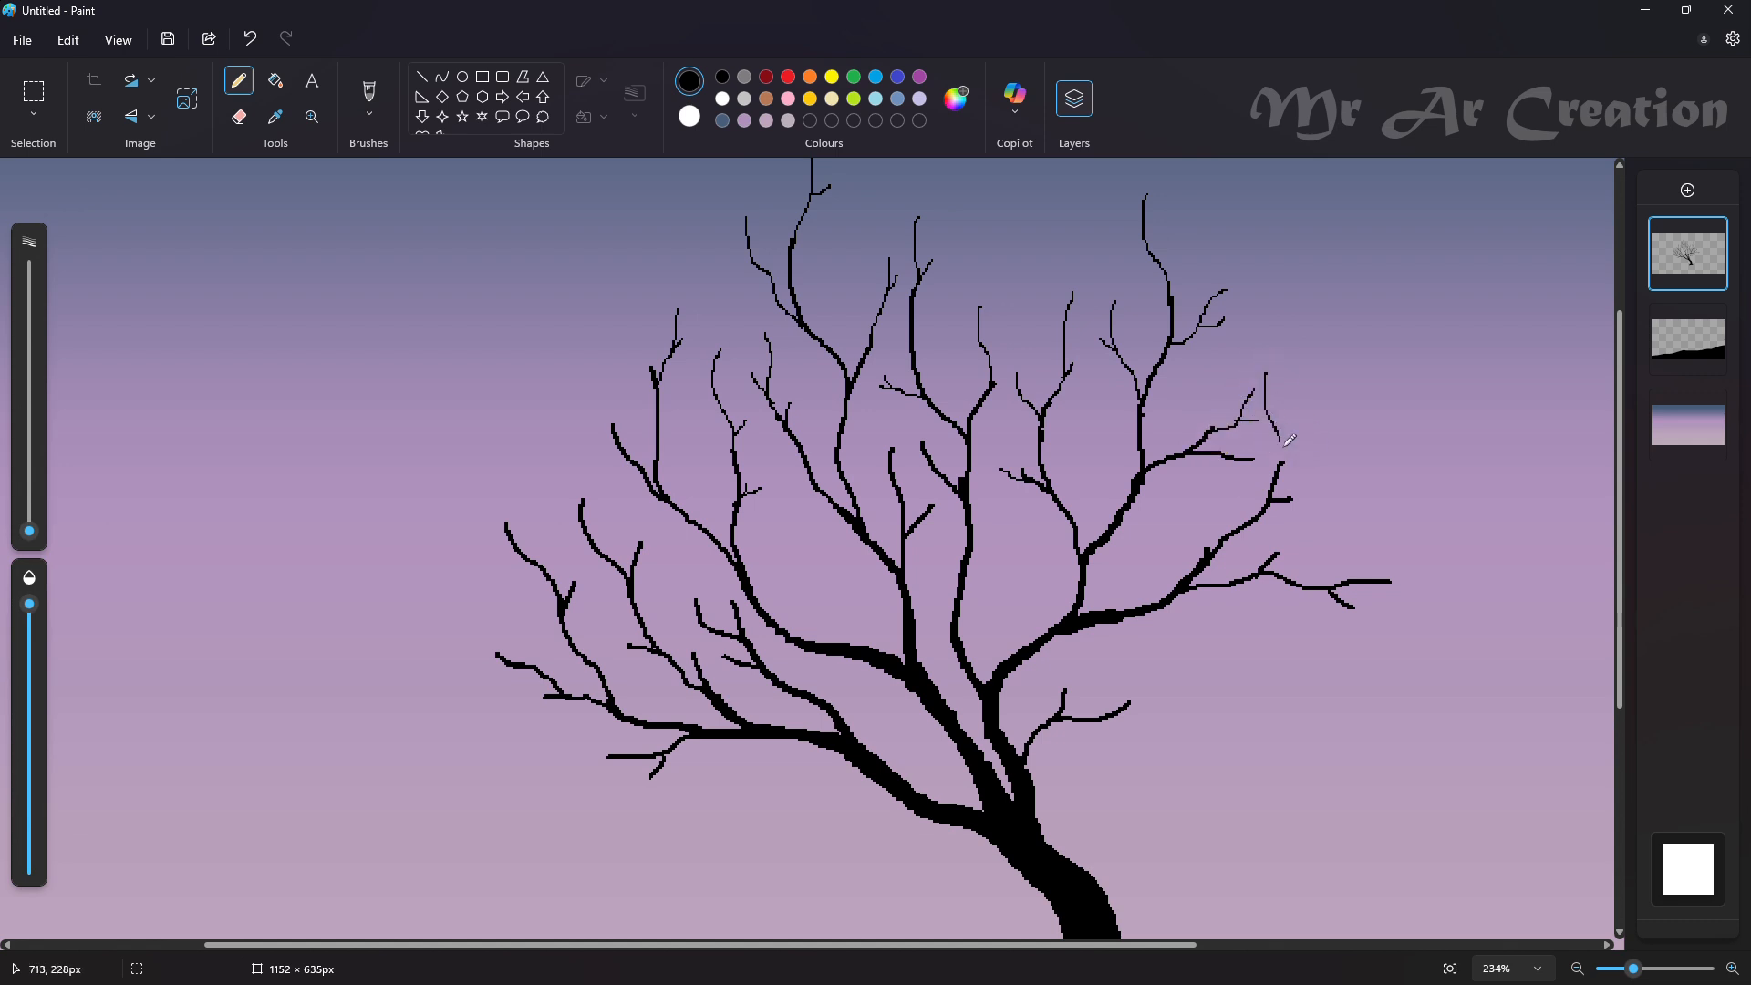
- Add fine forked twigs to the outer right branch's tip and side, and one below the neighbouring right branch
key(ctrl+z)
mouse_move(1278, 461)
mouse_down()
mouse_move(1310, 392)
mouse_move(1310, 445)
mouse_up()
drag(1268, 500, 1293, 497)
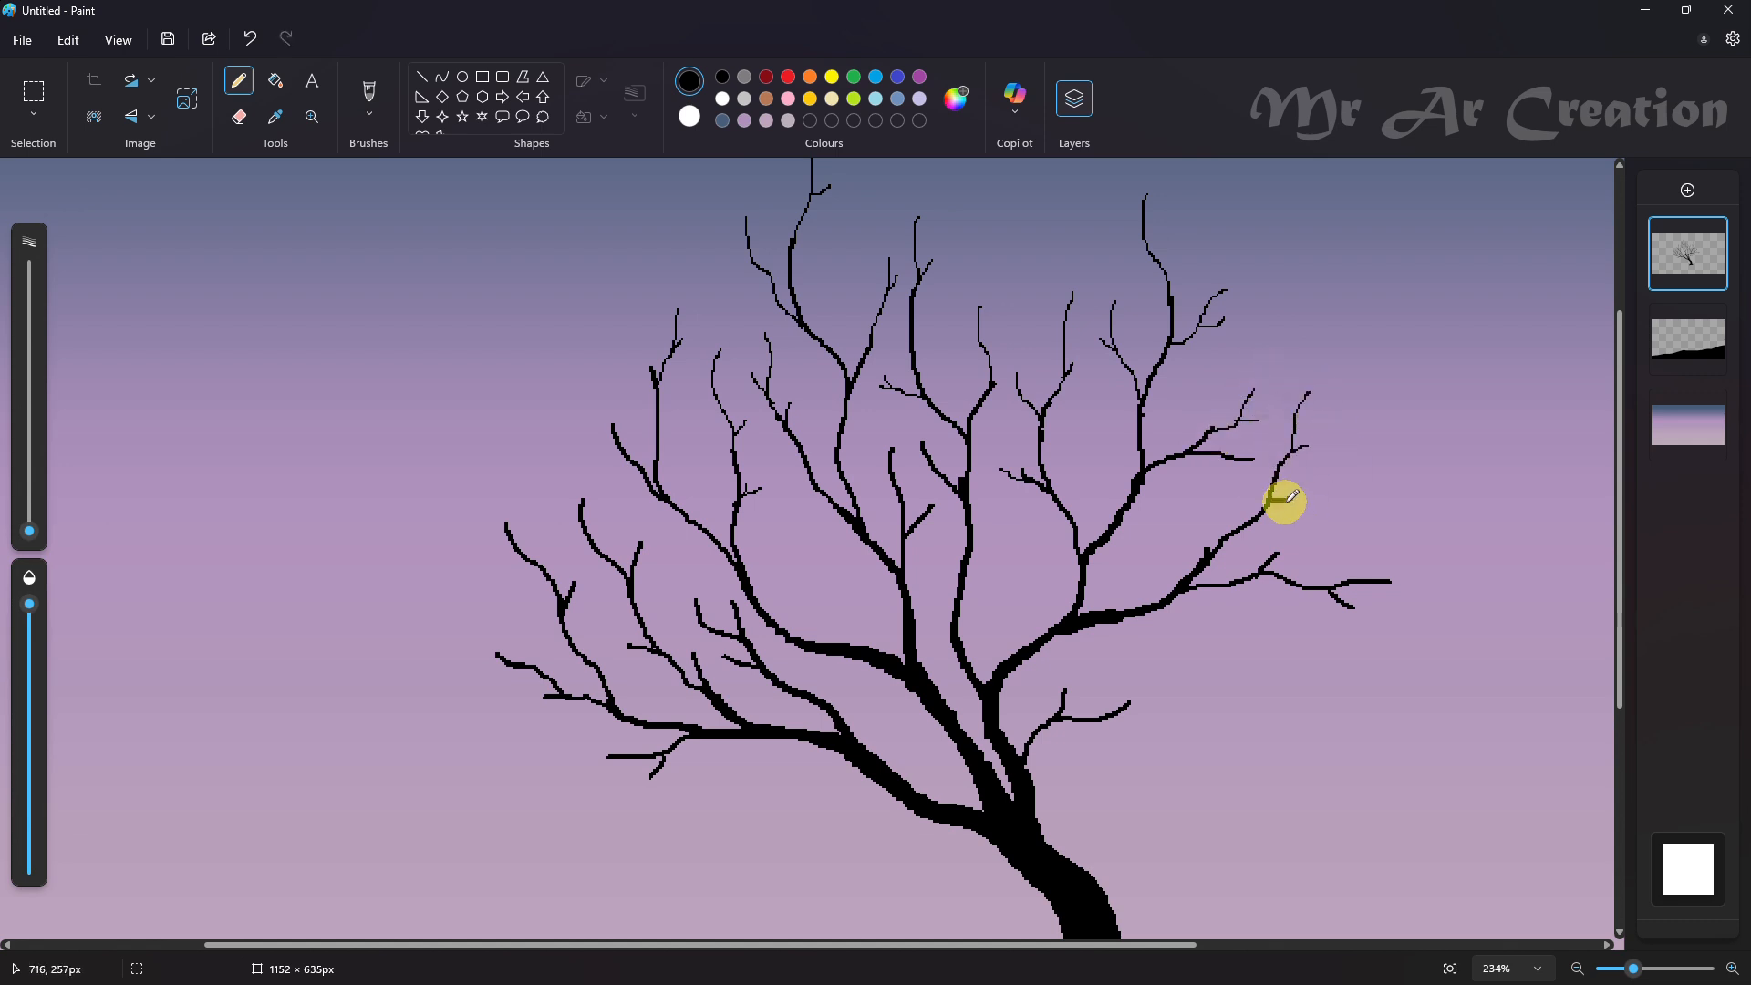
mouse_move(1139, 481)
mouse_down()
mouse_move(1128, 506)
mouse_move(1189, 519)
mouse_up()
- Add a fine forked twig above the left limb and two fine twigs at the tip of the low right branch
scroll(994, 501, down, 2)
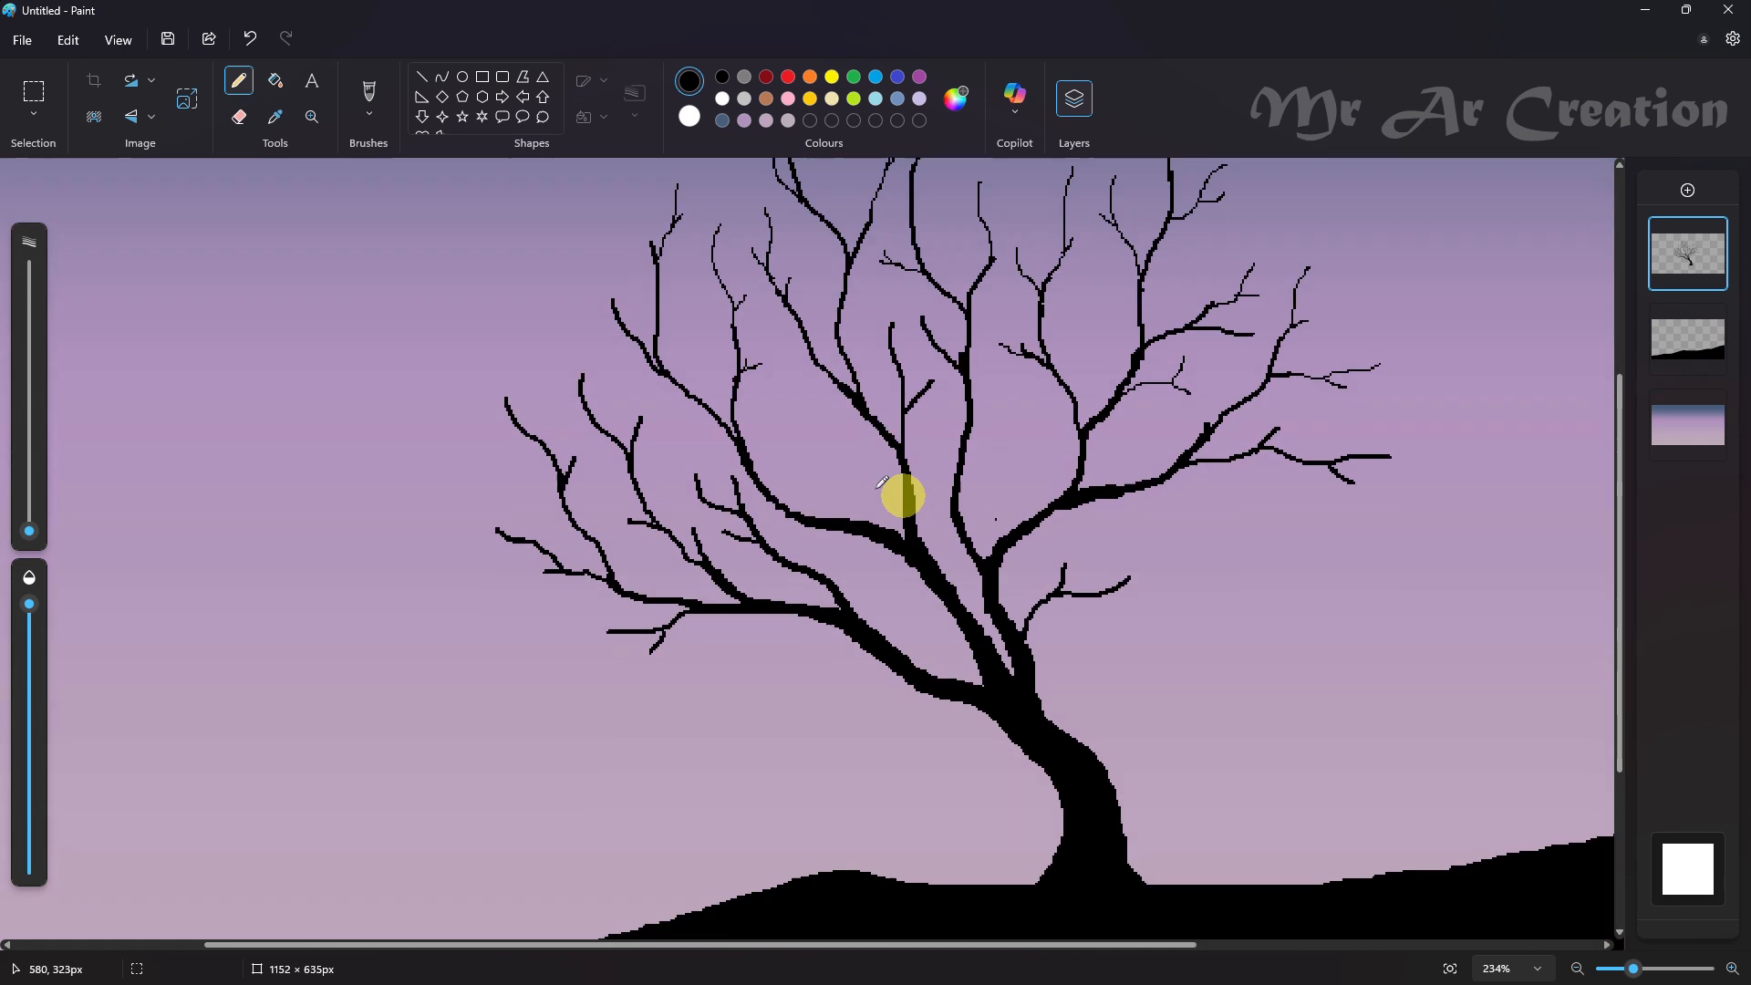
drag(828, 323, 867, 406)
drag(863, 395, 831, 379)
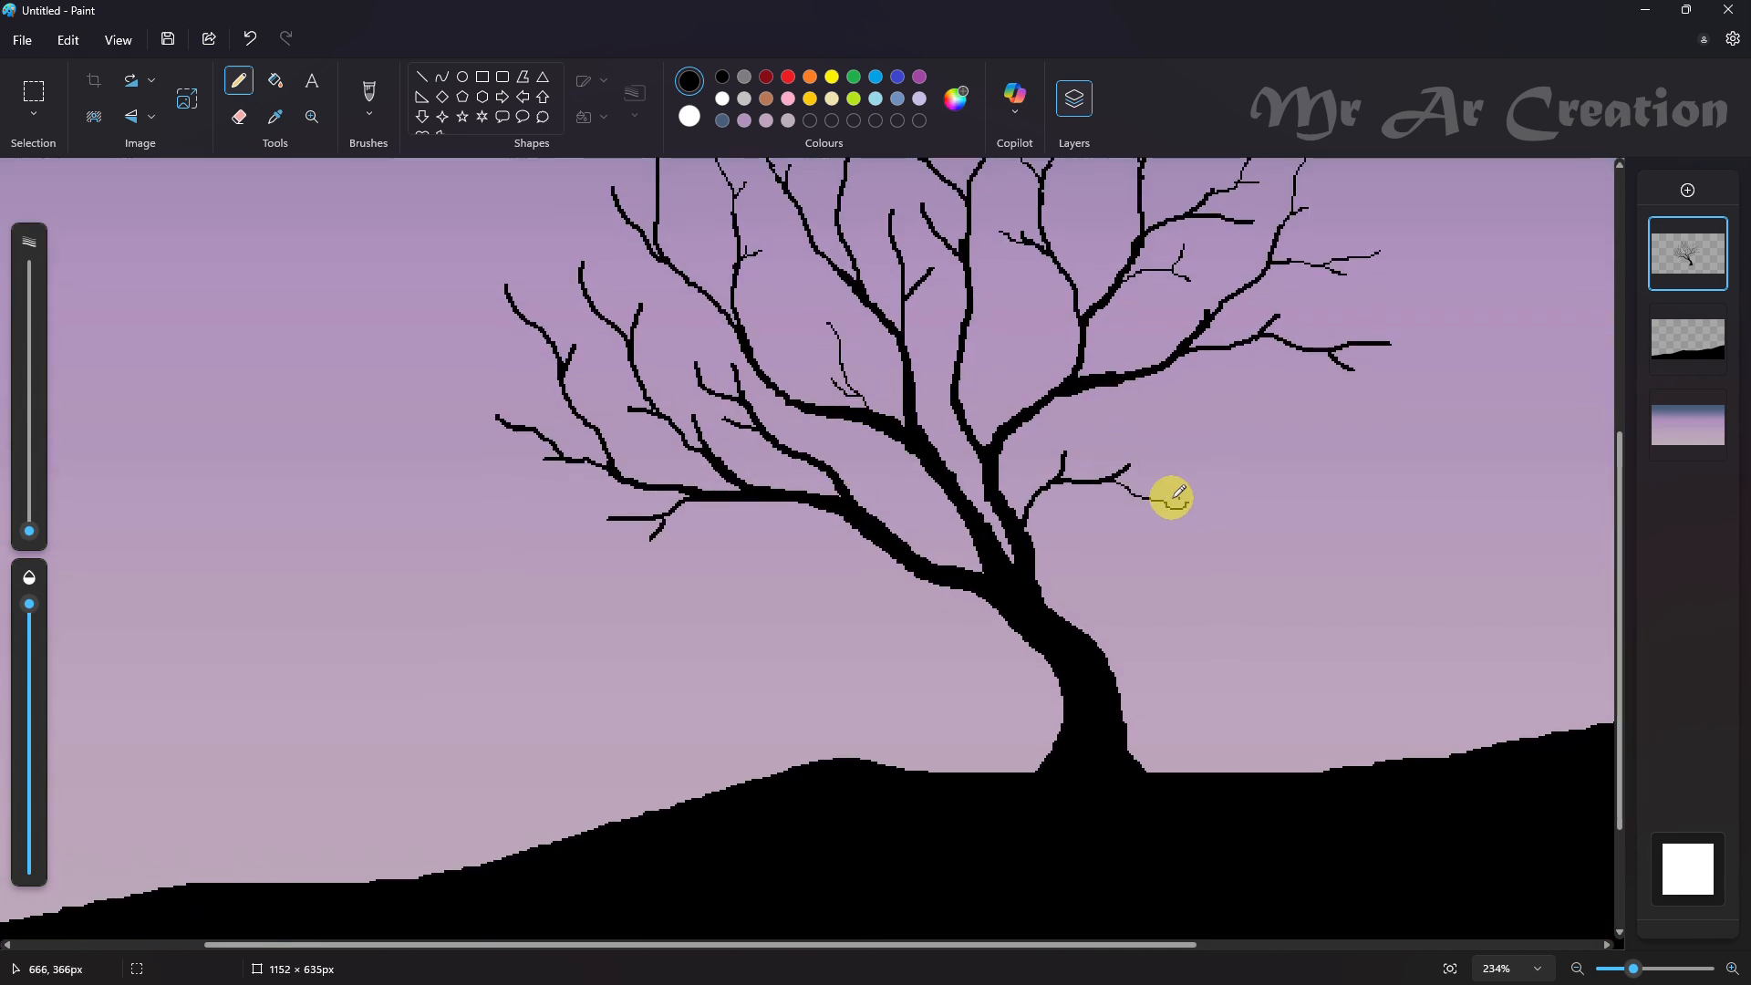
drag(1133, 456, 1168, 415)
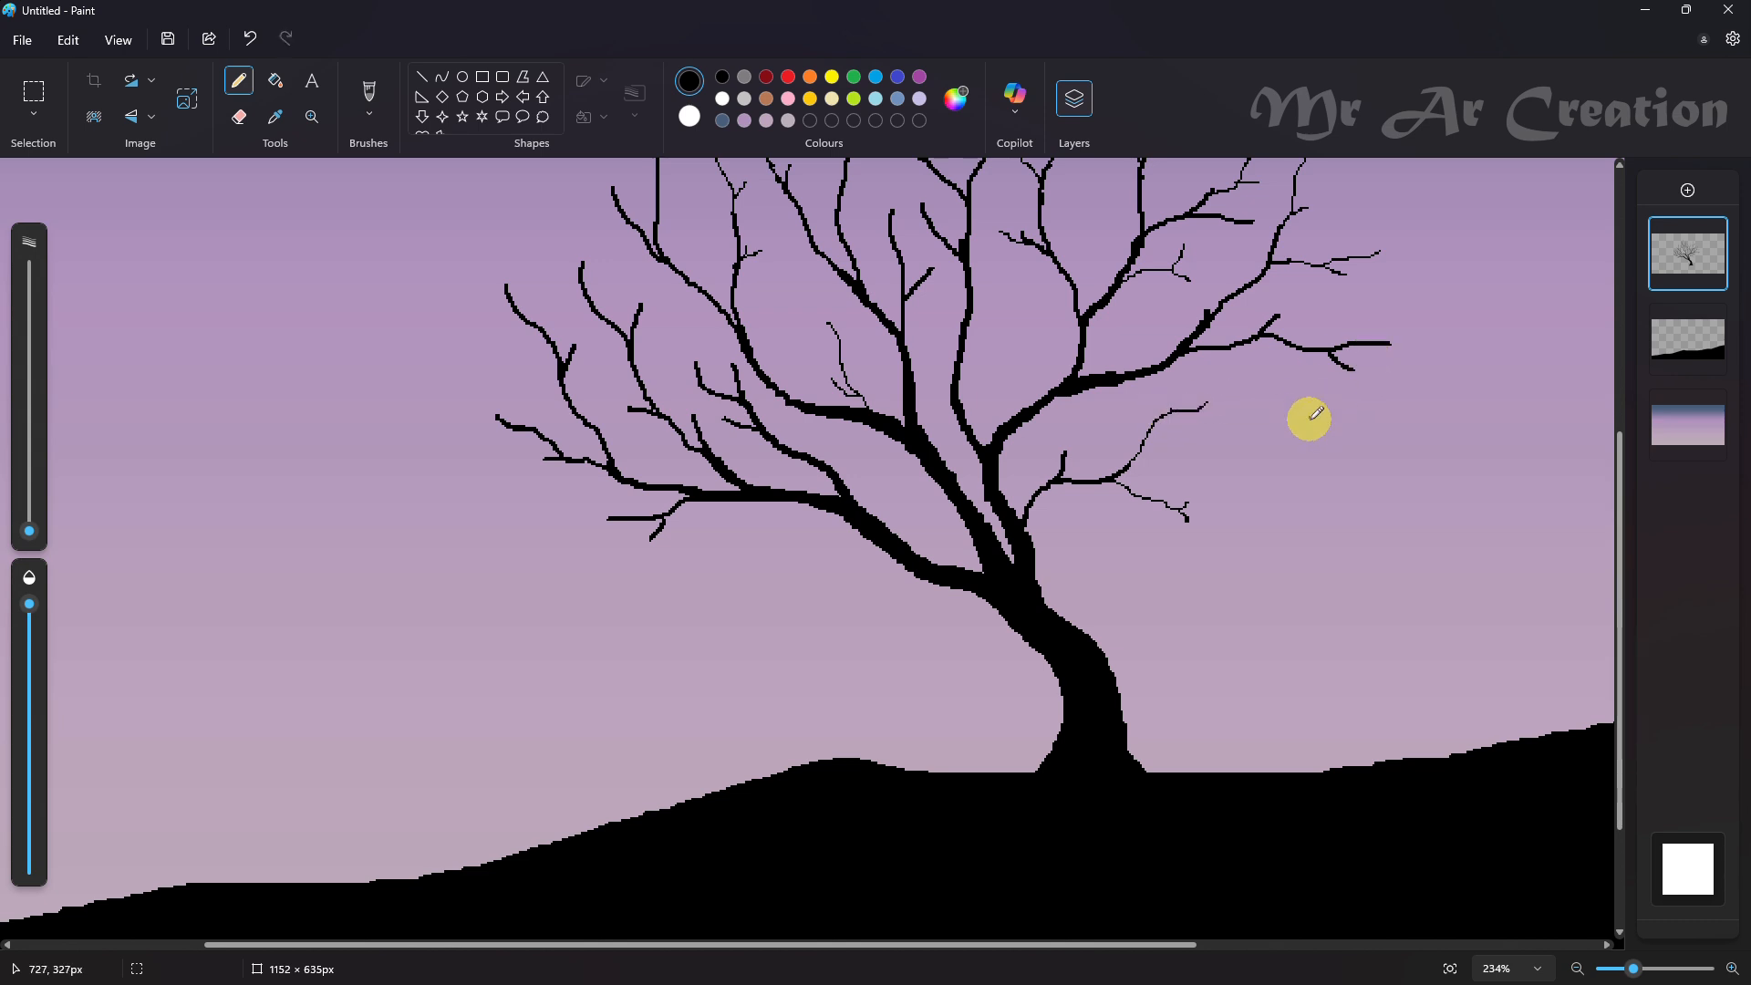
- Add fine forked twigs to the tip and upper side of the low outer right branch
scroll(1314, 419, up, 1)
key(ctrl+z)
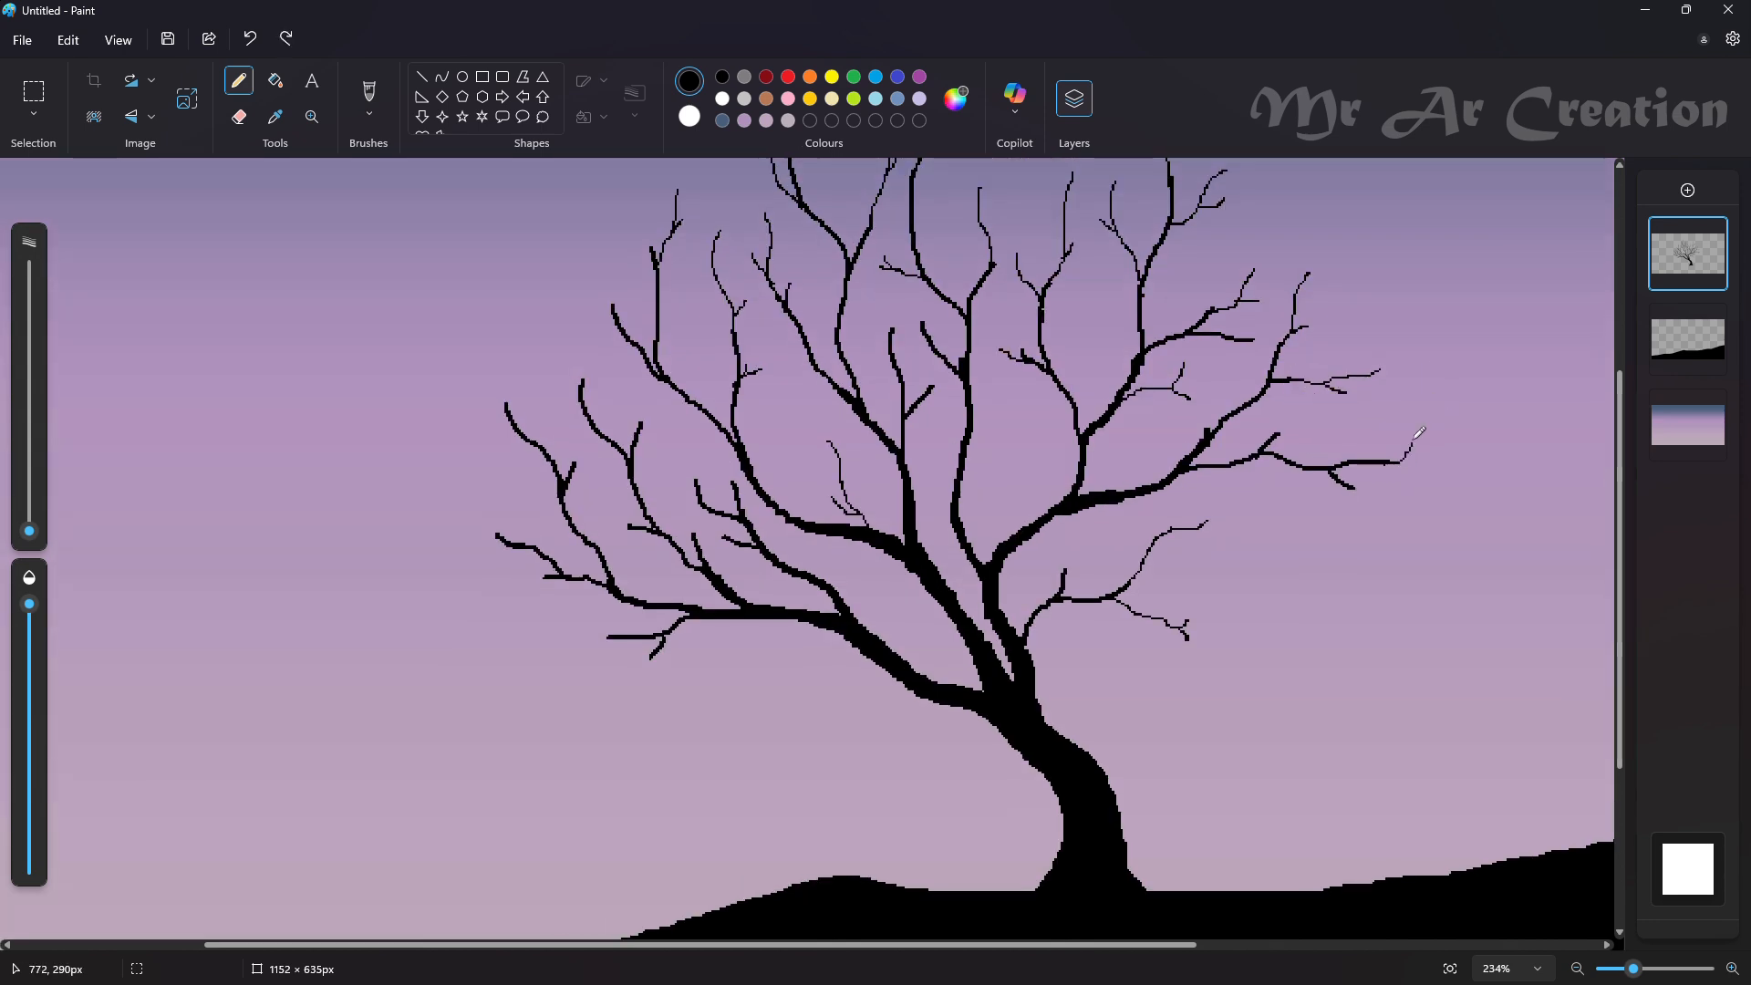
mouse_move(1390, 461)
mouse_down()
mouse_move(1429, 427)
mouse_move(1425, 447)
mouse_up()
mouse_move(1278, 439)
mouse_down()
mouse_move(1319, 423)
mouse_move(1309, 433)
mouse_move(1390, 462)
mouse_up()
- Add fine forked twigs to the tips of the two outermost upper-left branches
drag(534, 302, 567, 369)
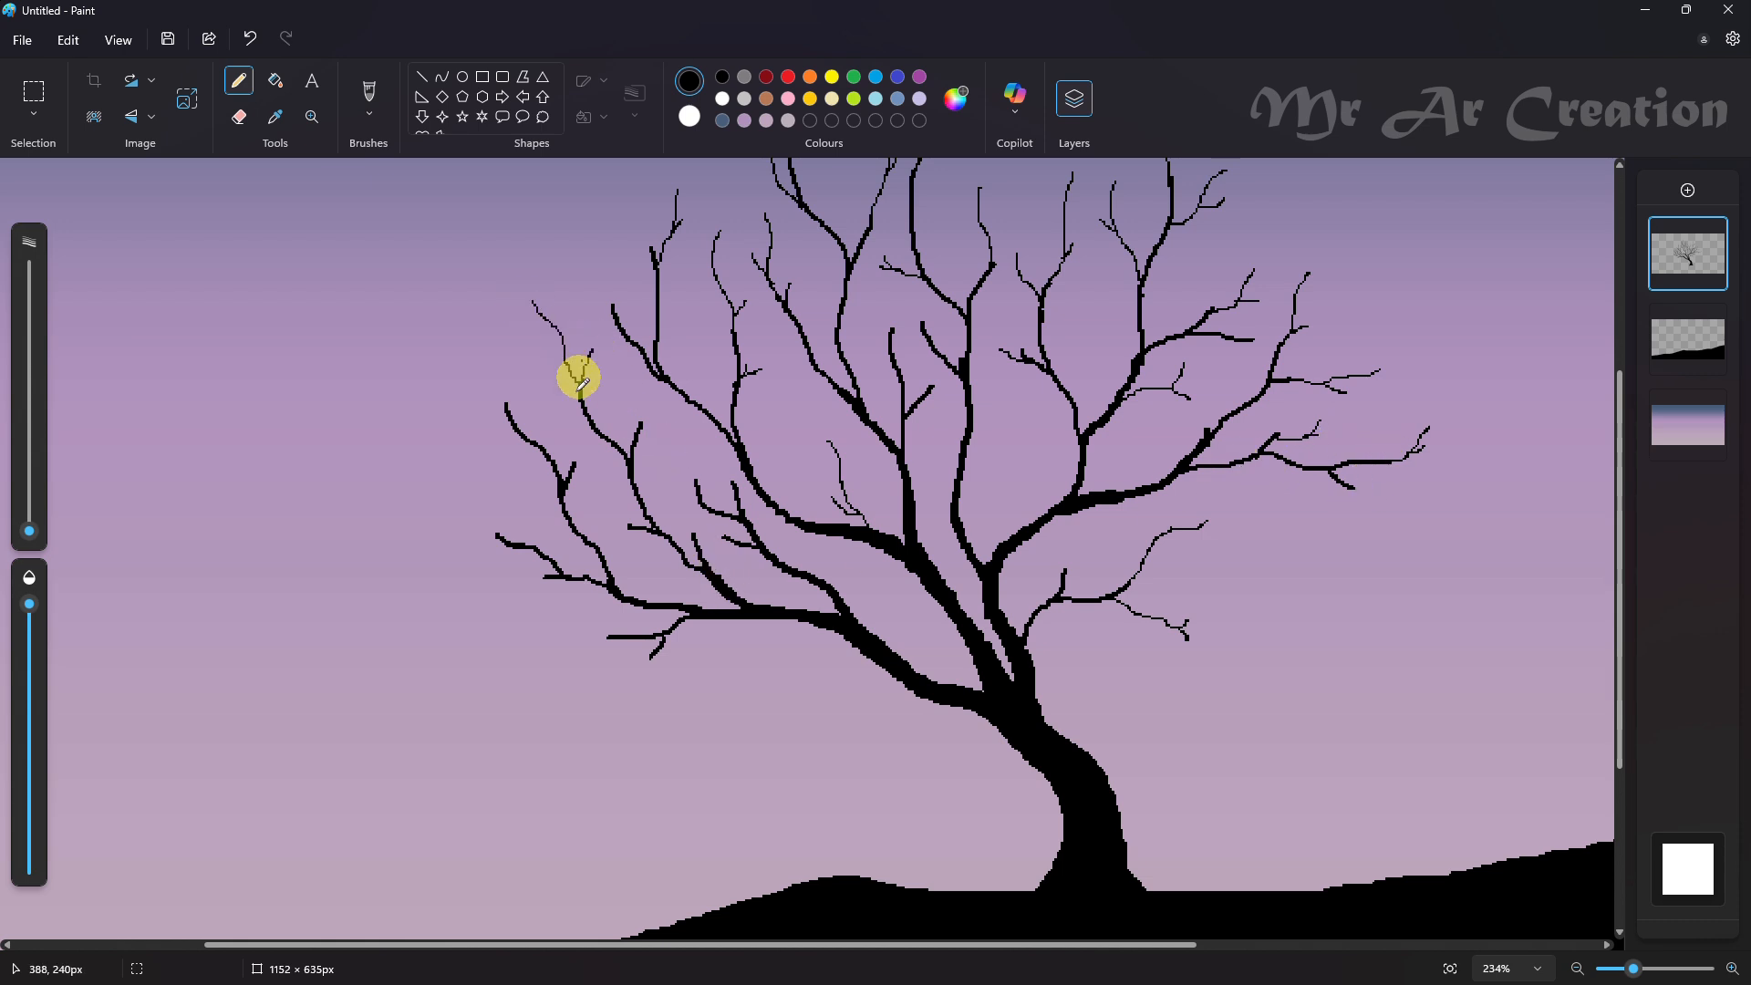
drag(509, 431, 463, 409)
drag(476, 322, 493, 379)
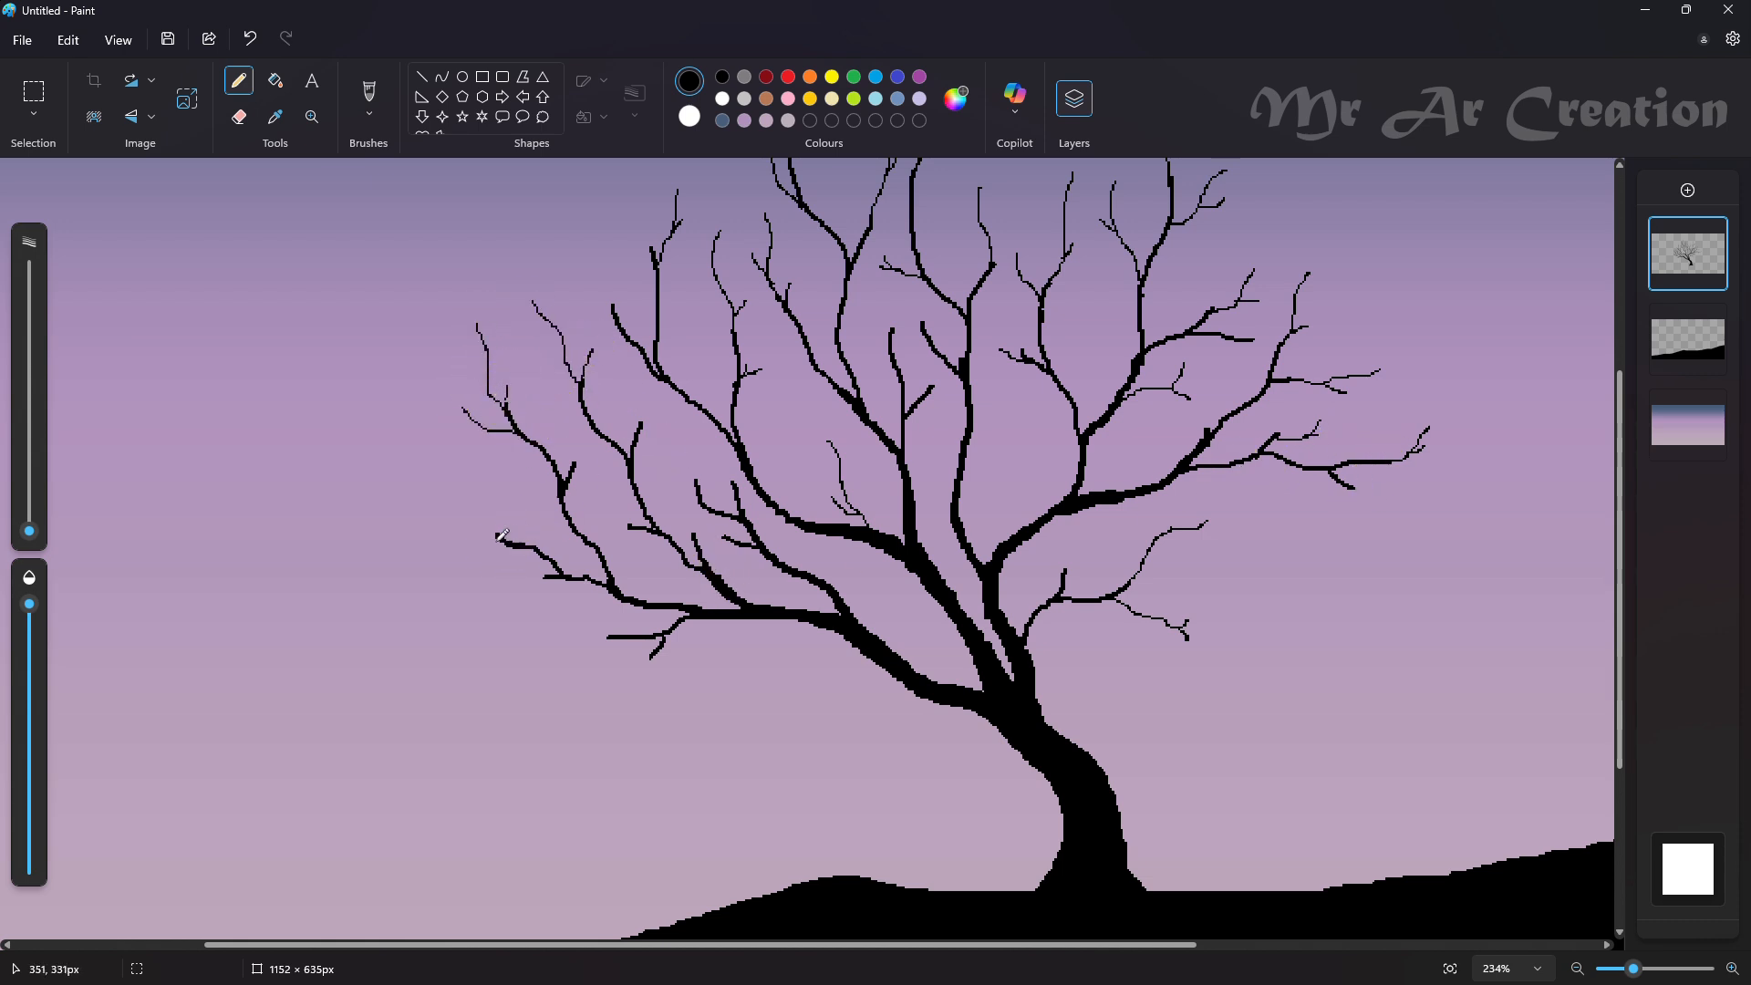
- Extend the far-left branch tip with a fine forked twig and add a fine twig to the fork just above it
key(ctrl+z)
key(ctrl+z)
mouse_move(498, 537)
mouse_down()
mouse_move(408, 500)
mouse_move(545, 443)
mouse_move(470, 517)
mouse_move(412, 492)
mouse_move(472, 515)
mouse_move(436, 510)
mouse_up()
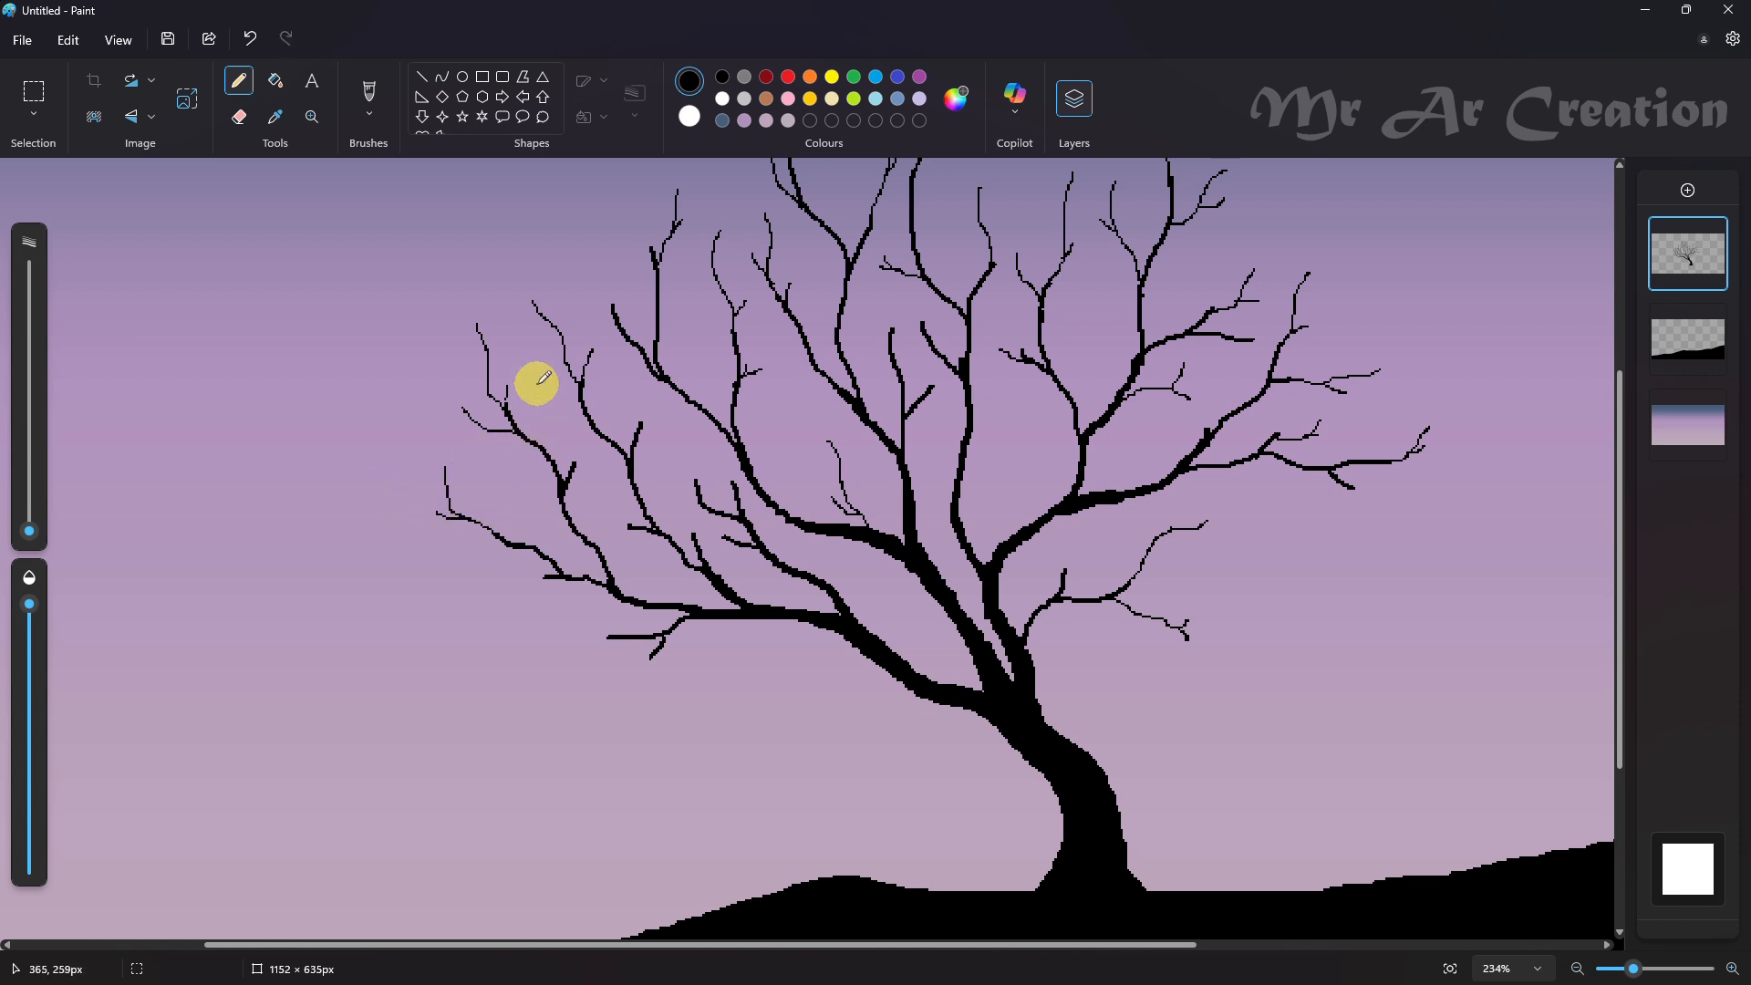
key(ctrl+z)
drag(547, 396, 569, 450)
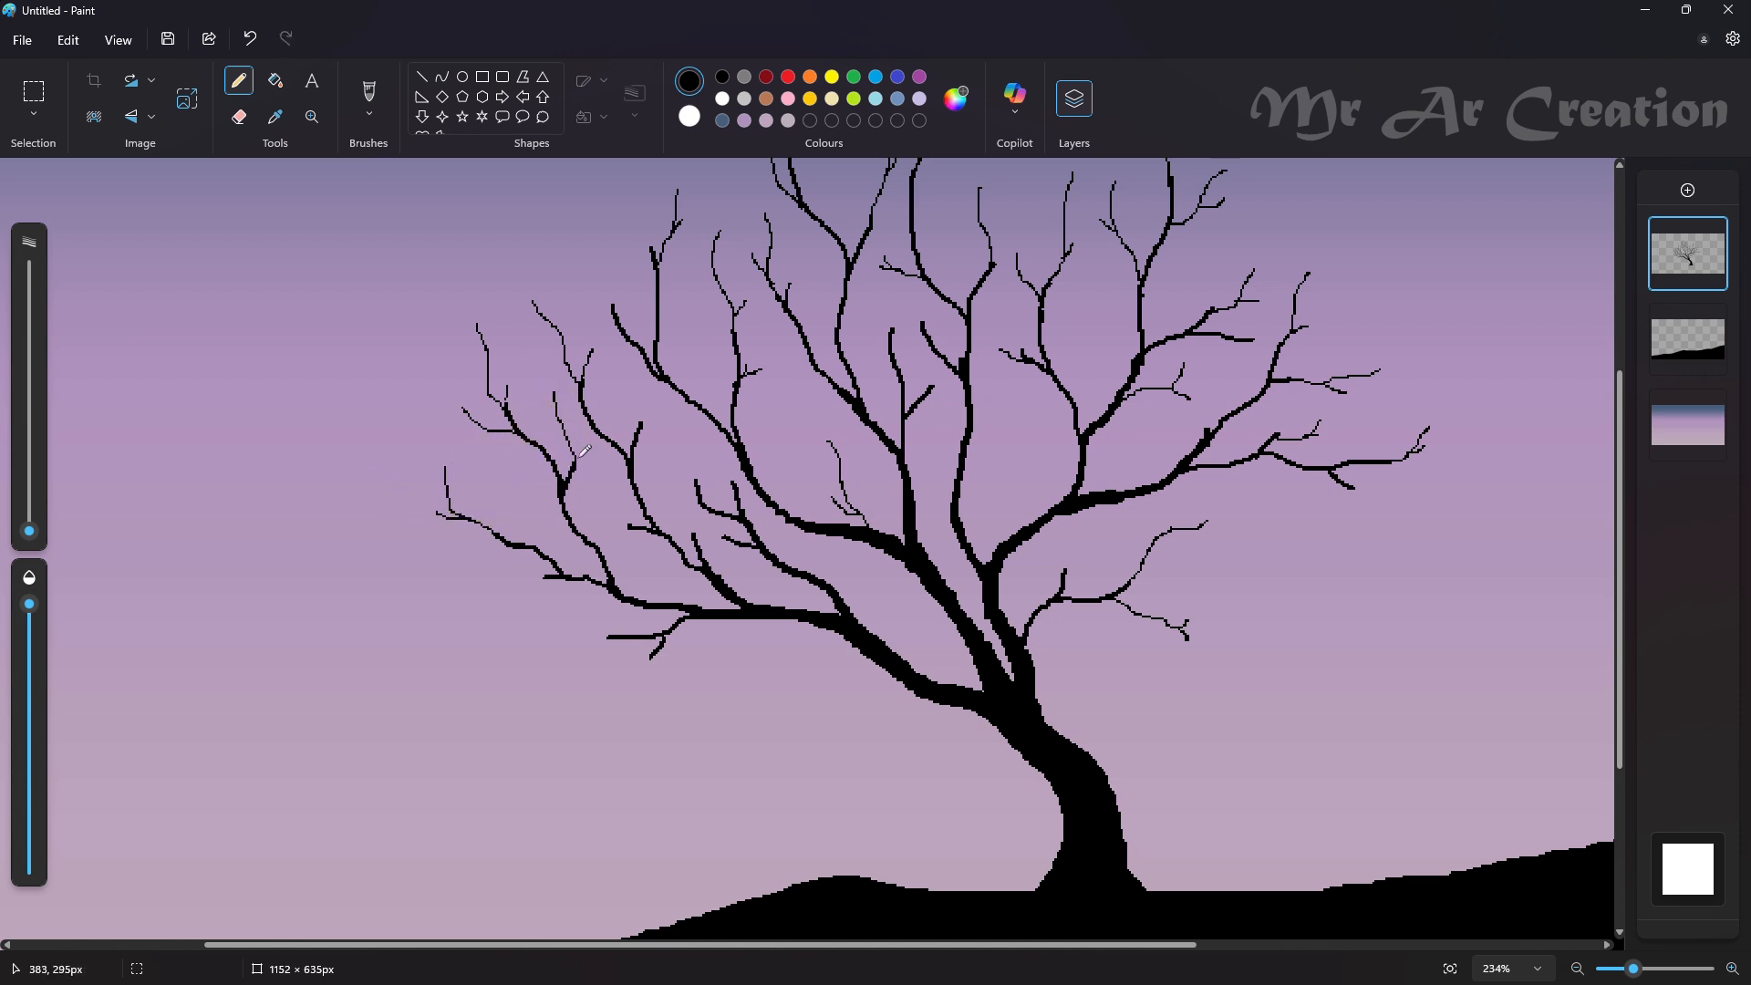
- Extend the tips of the two lowest left side branches with fine forked twigs
scroll(529, 481, down, 1)
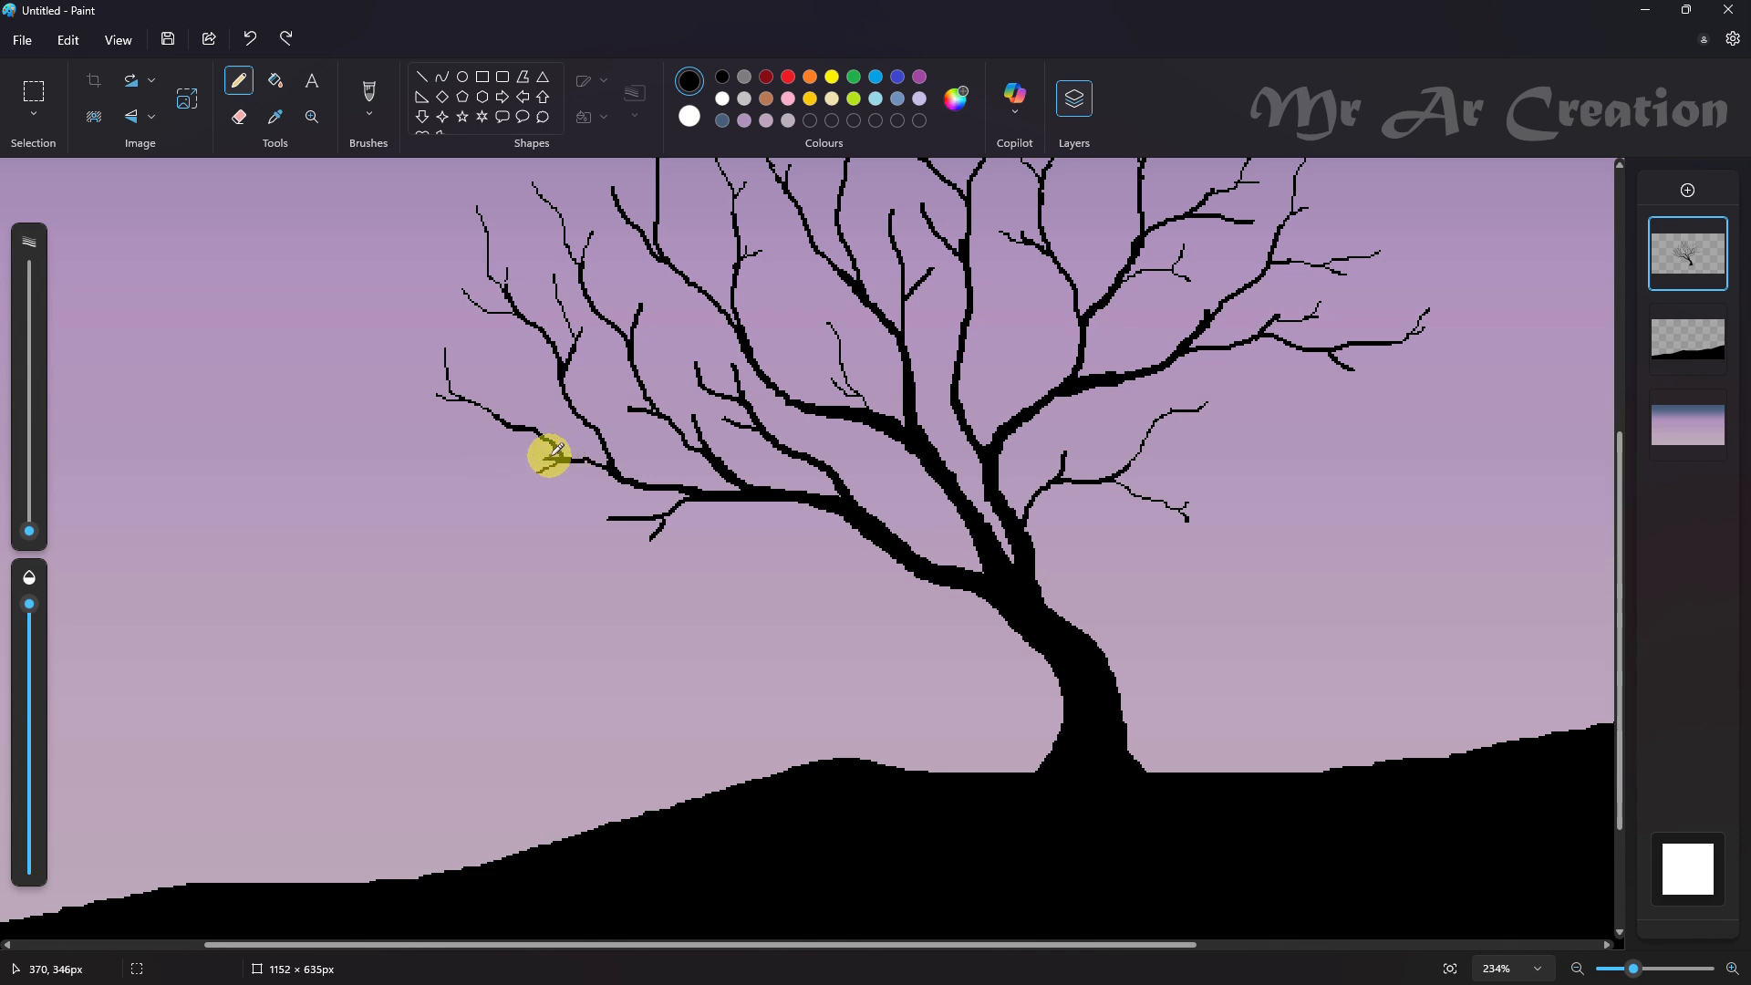
key(ctrl+z)
drag(552, 458, 490, 477)
mouse_move(611, 518)
mouse_down()
mouse_move(570, 526)
mouse_move(595, 510)
mouse_move(535, 528)
mouse_up()
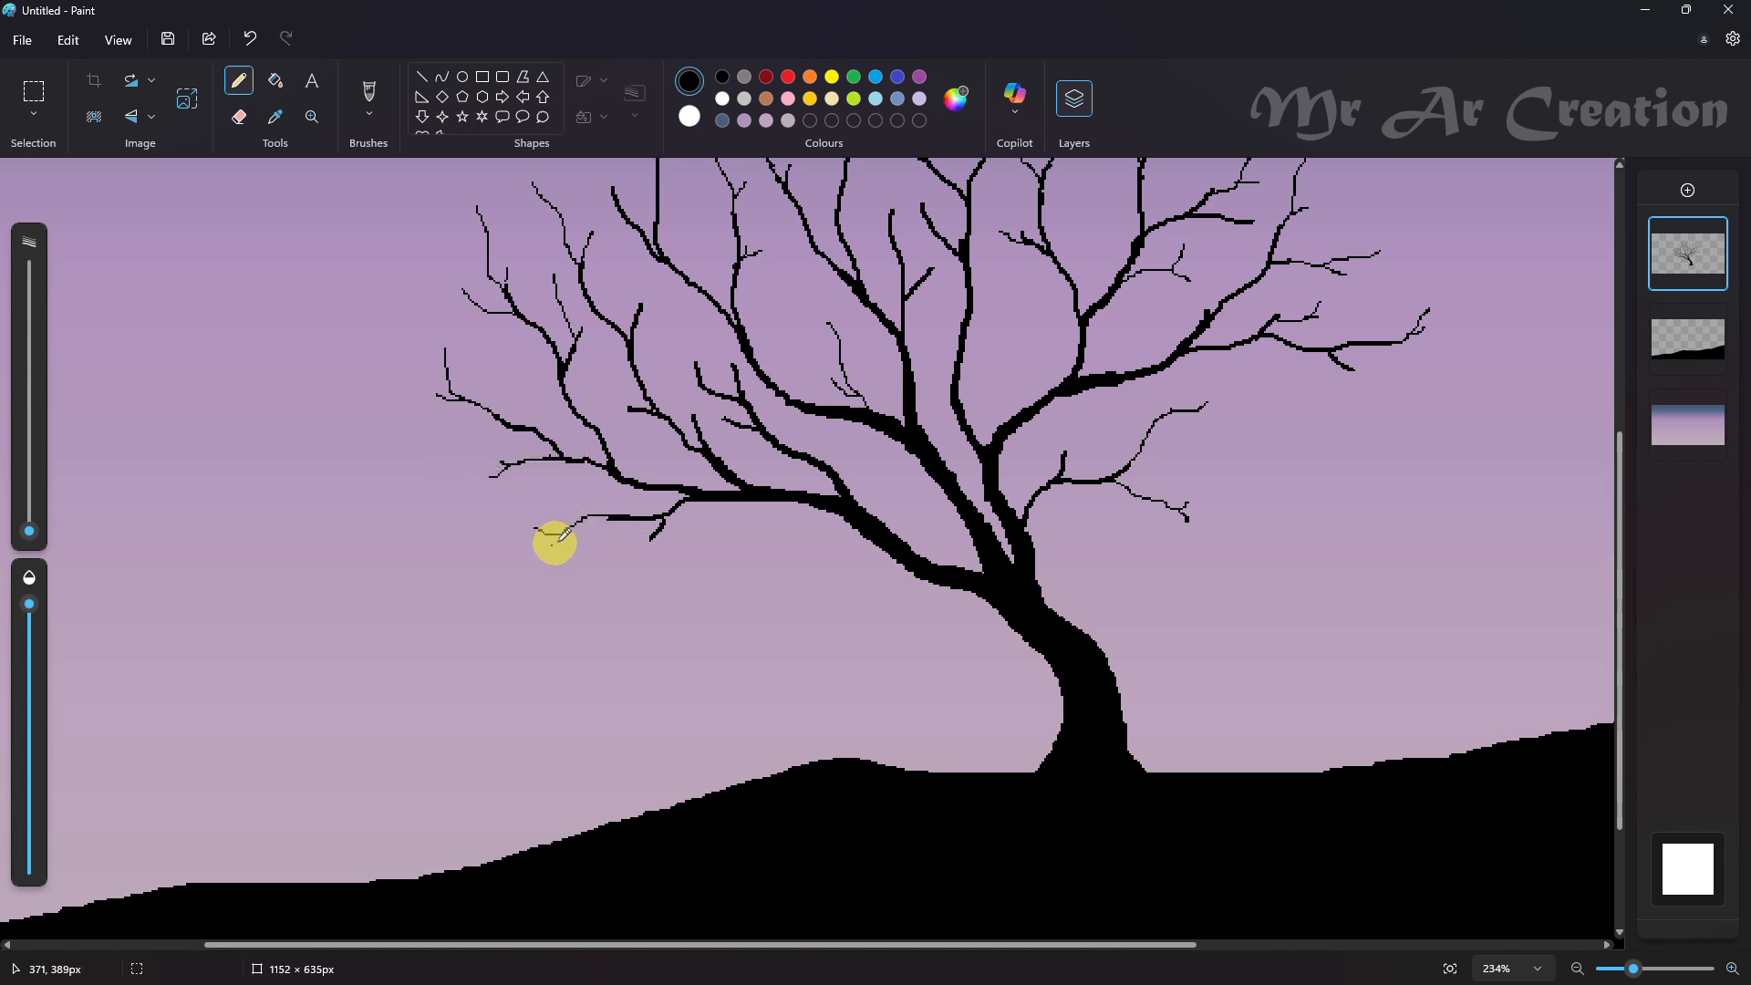
- Add a long fine forked twig above the inner left branch and a small fork to the tip of the branch beside it
scroll(723, 590, up, 2)
drag(691, 481, 686, 565)
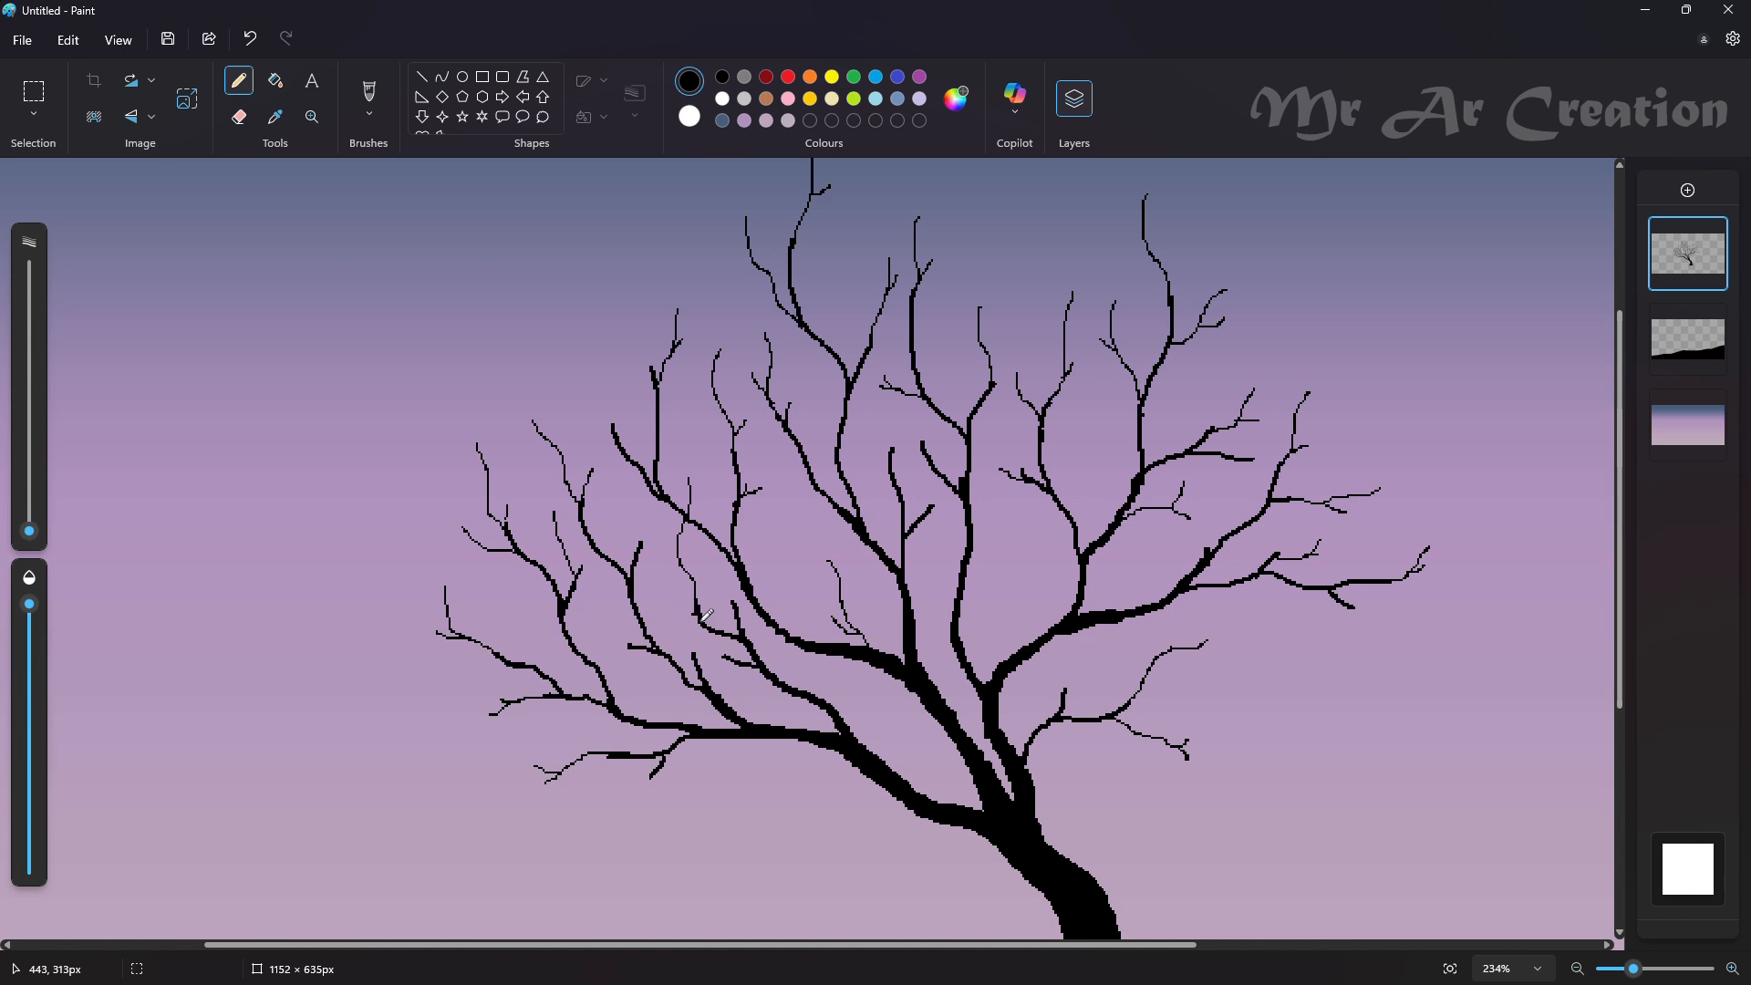
key(ctrl+z)
mouse_move(697, 481)
mouse_down()
mouse_move(699, 604)
mouse_move(676, 596)
mouse_up()
mouse_move(764, 560)
mouse_down()
mouse_move(740, 624)
mouse_move(752, 594)
mouse_up()
key(ctrl+z)
key(ctrl+z)
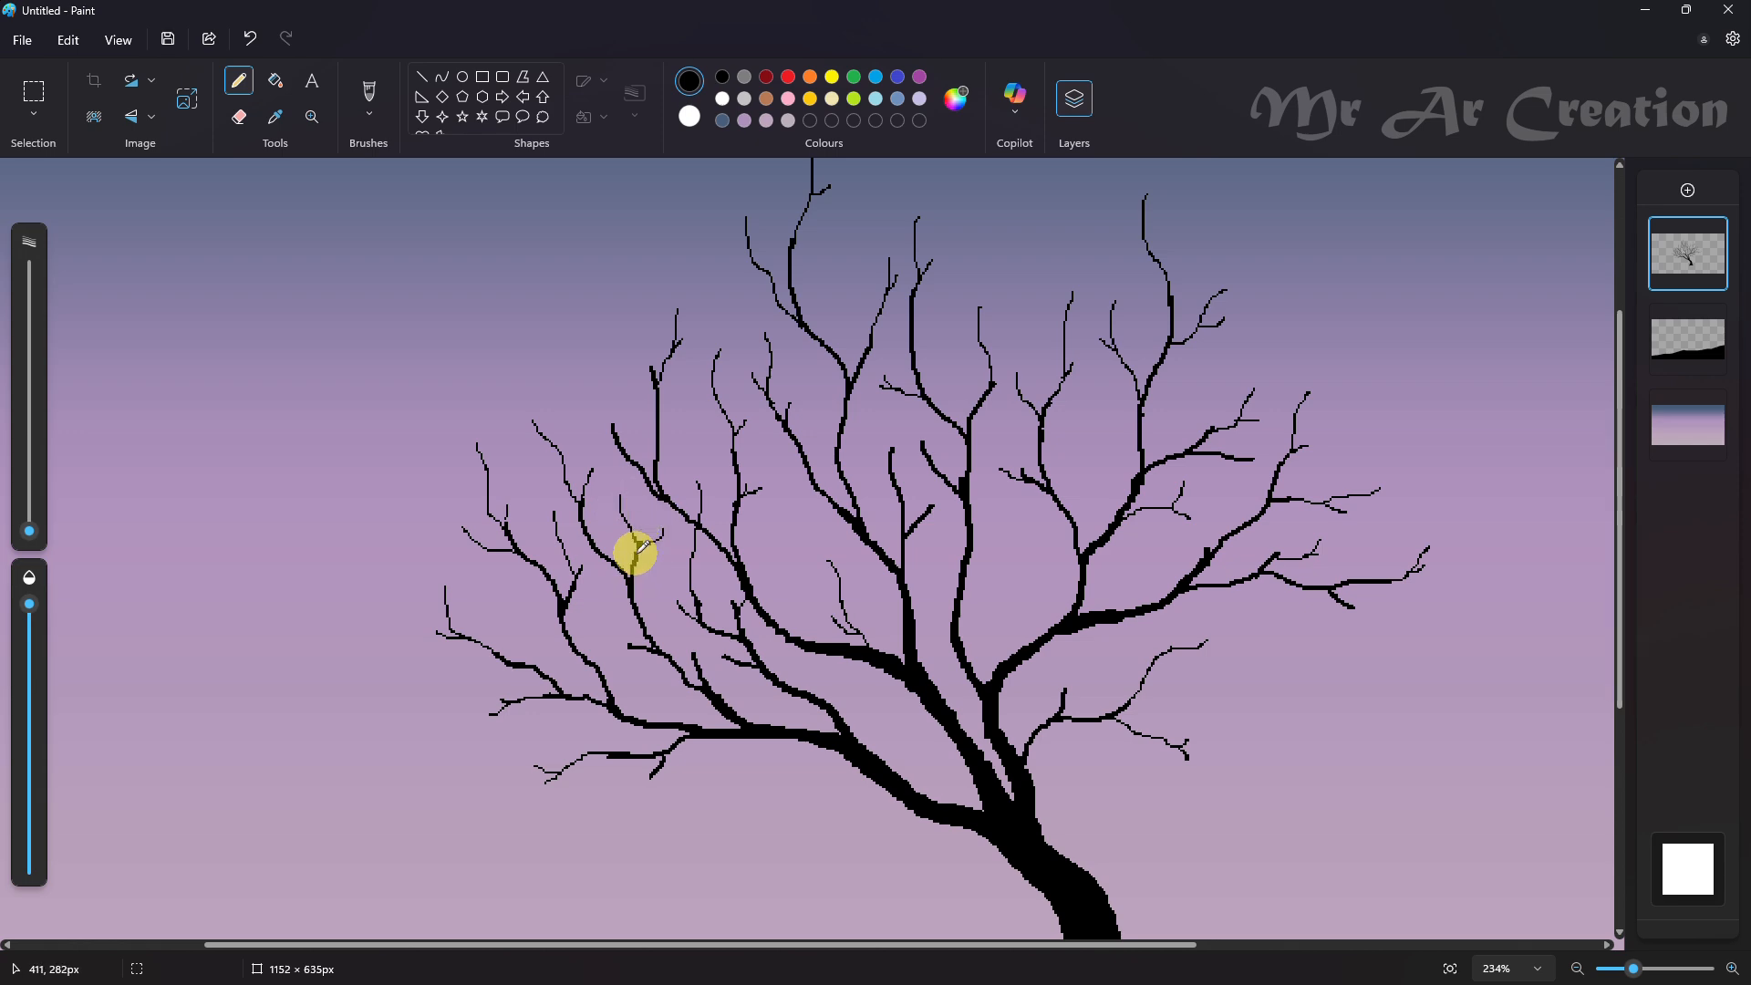
- Add fine forked twigs to the side and short inner shoots of the central branches
scroll(643, 547, up, 2)
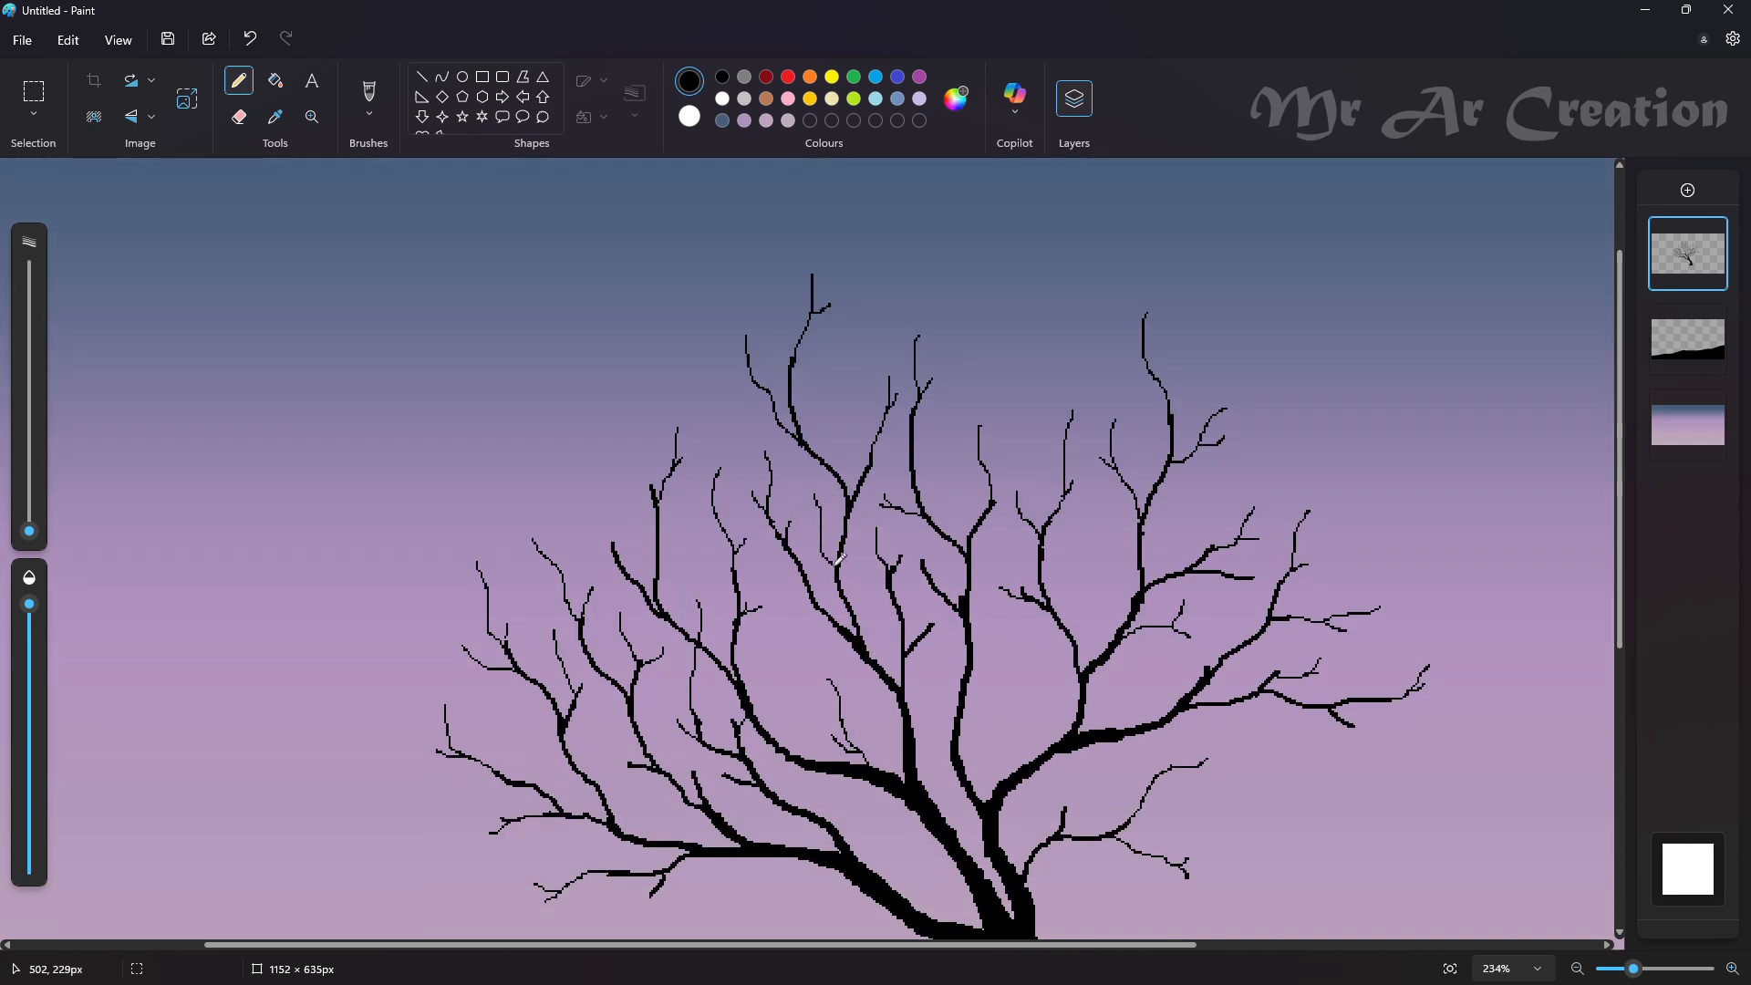
key(ctrl+z)
scroll(837, 575, down, 2)
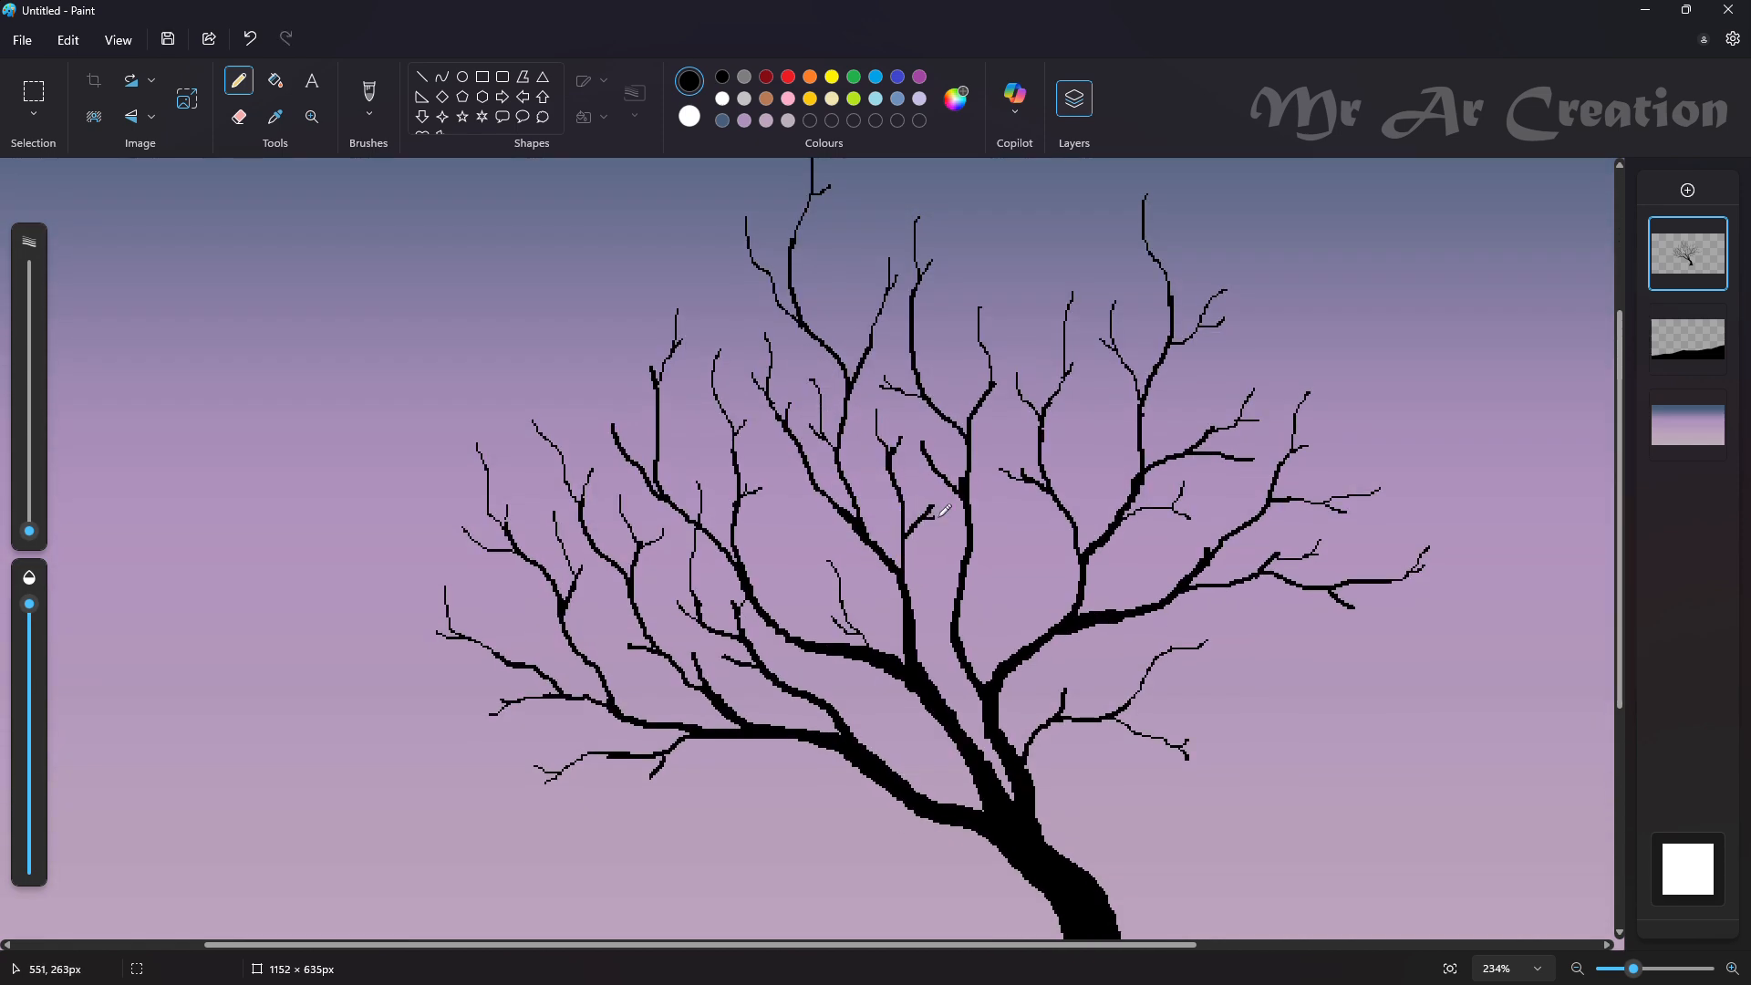
drag(915, 433, 903, 421)
scroll(985, 466, down, 1)
scroll(992, 497, up, 1)
drag(1009, 514, 994, 547)
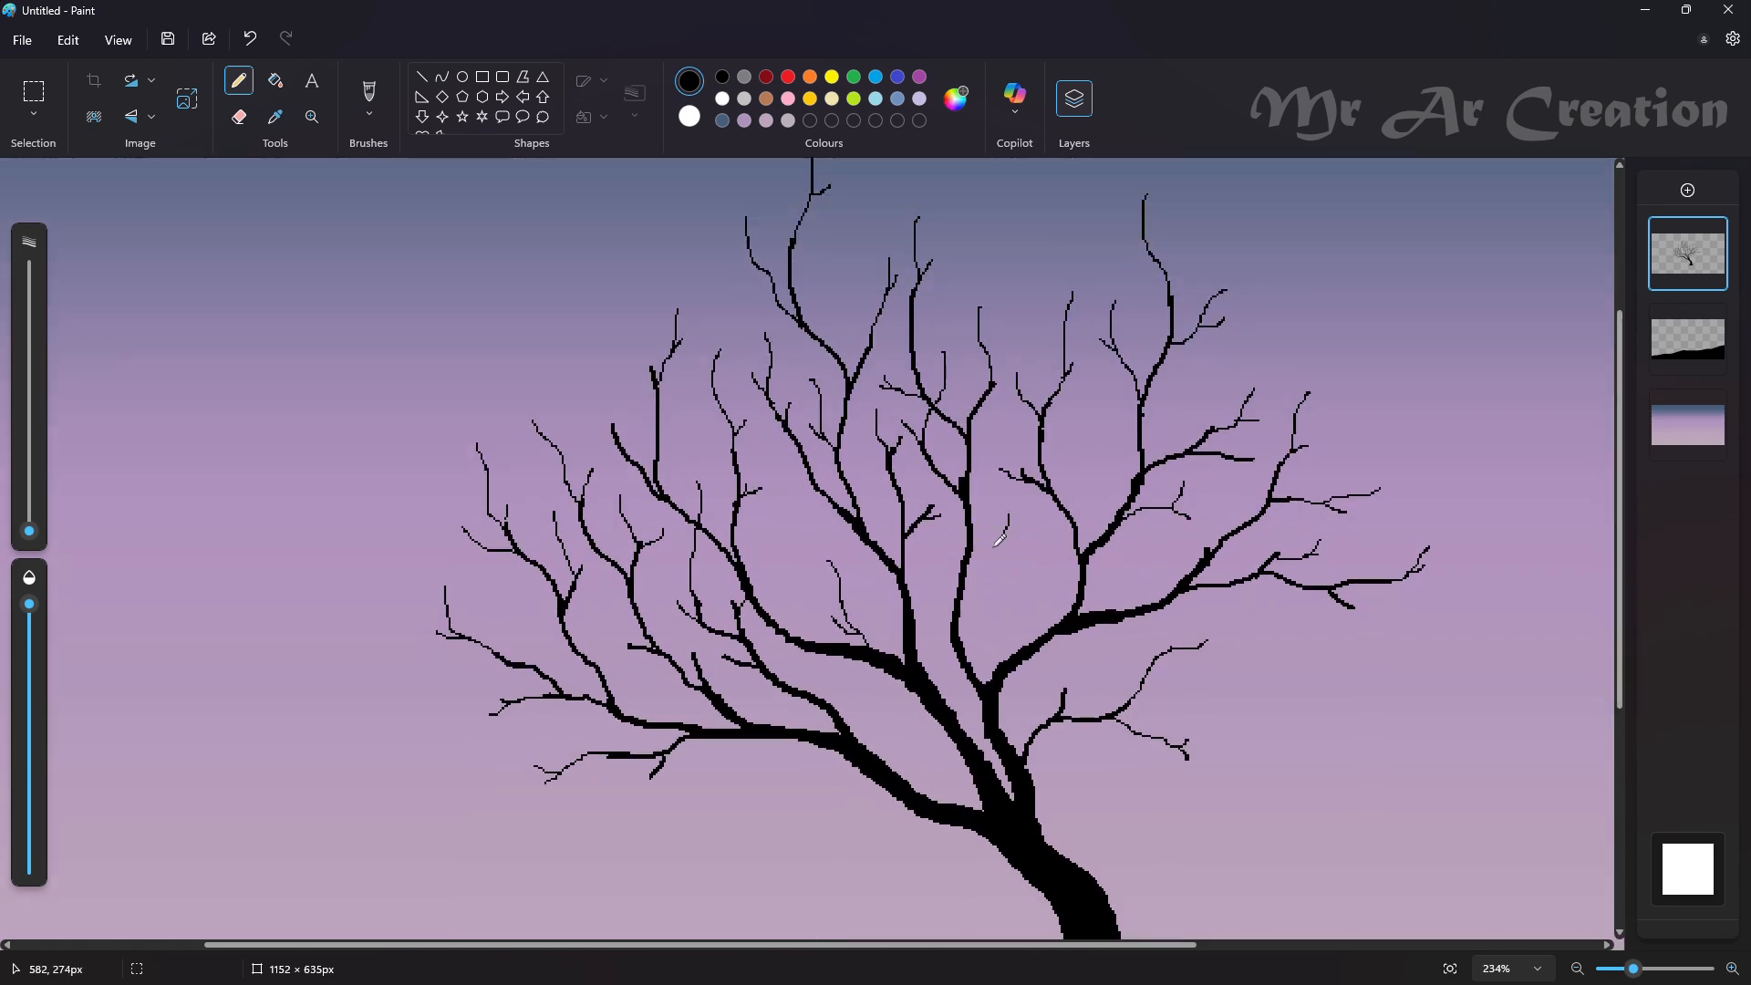
- Draw a black-outlined circle of about 264 × 264 px on a new layer and place it over the hill's low left end
scroll(929, 622, down, 4)
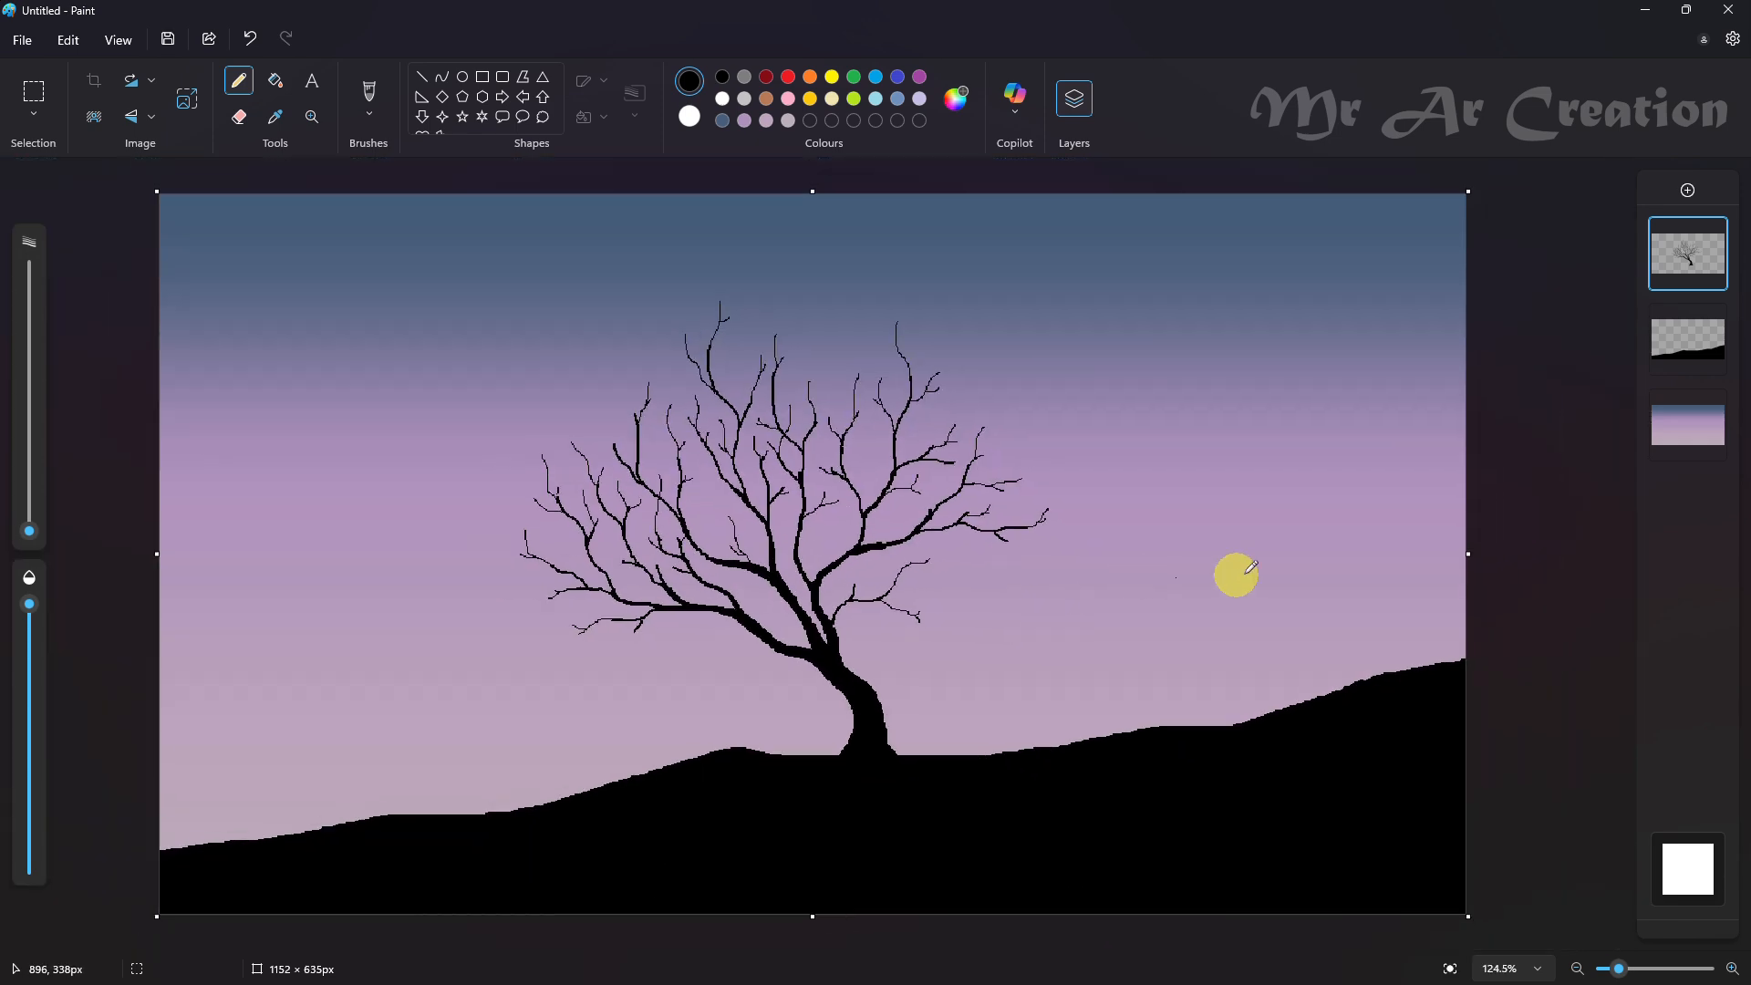
click(463, 76)
click(1689, 190)
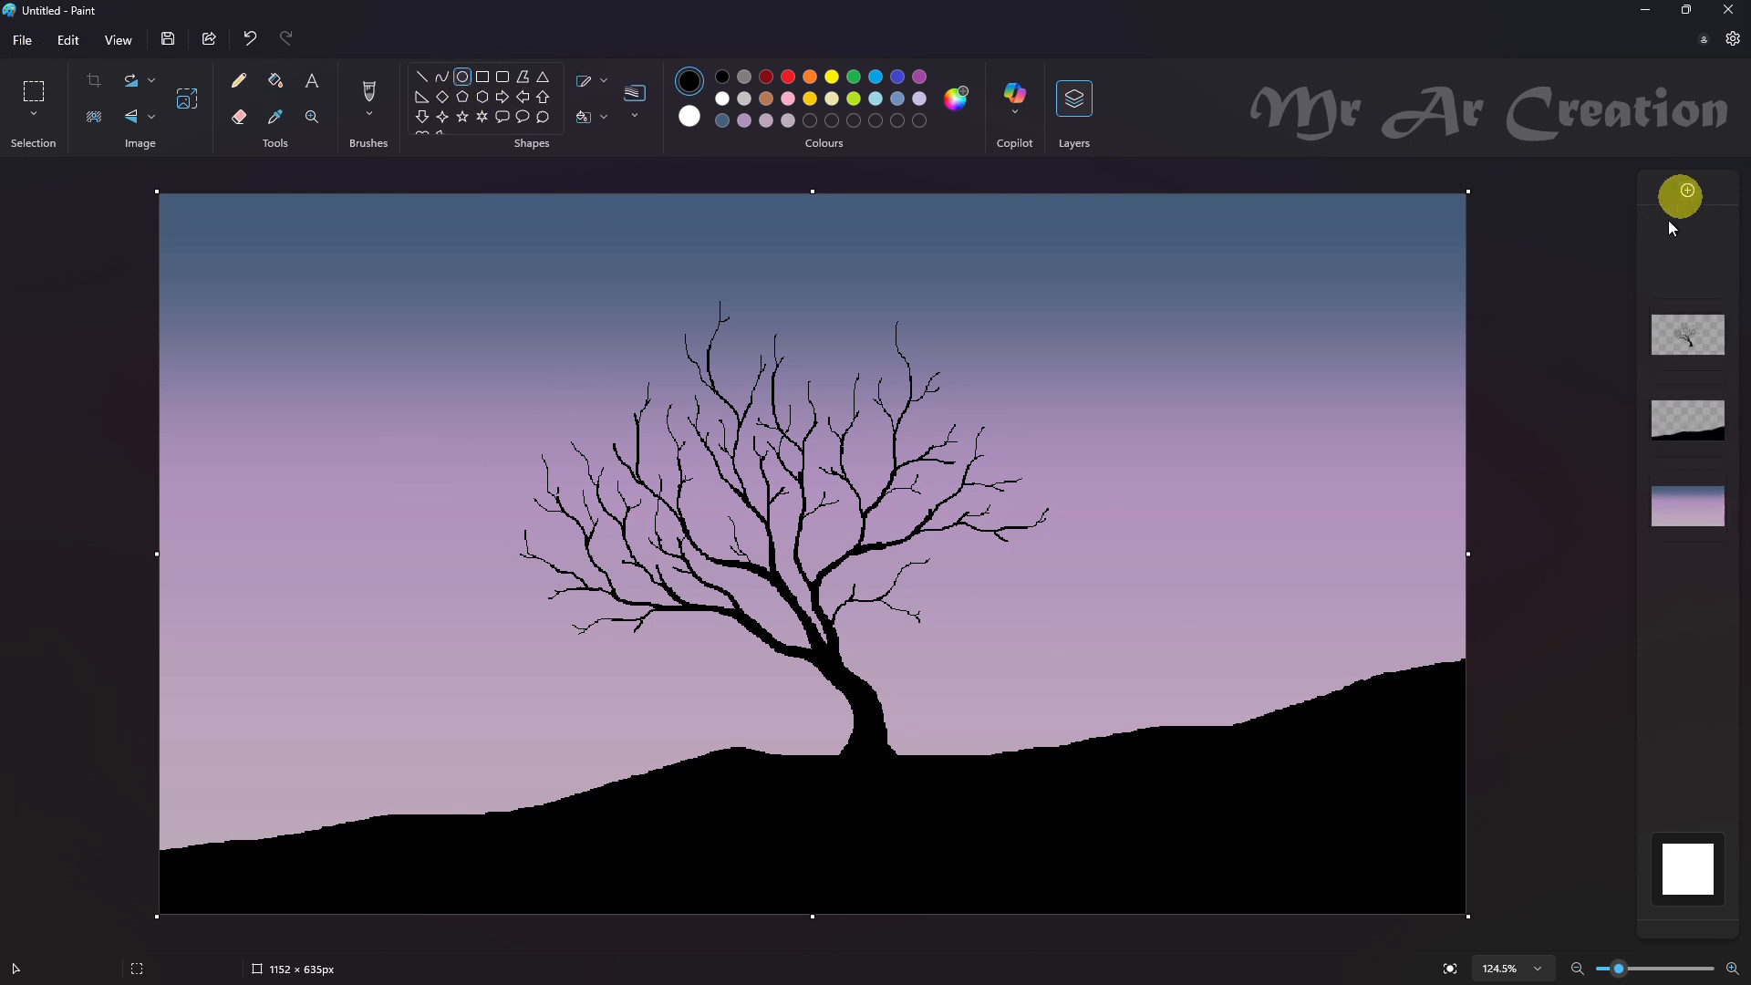
mouse_move(468, 545)
mouse_down()
mouse_move(718, 829)
mouse_move(770, 840)
mouse_up()
mouse_move(648, 693)
mouse_down()
mouse_move(438, 754)
mouse_move(445, 710)
mouse_up()
- Fill the circle and its outline with the mauve sampled from the sky beside the hill, and move its layer beneath the hill layer
click(275, 116)
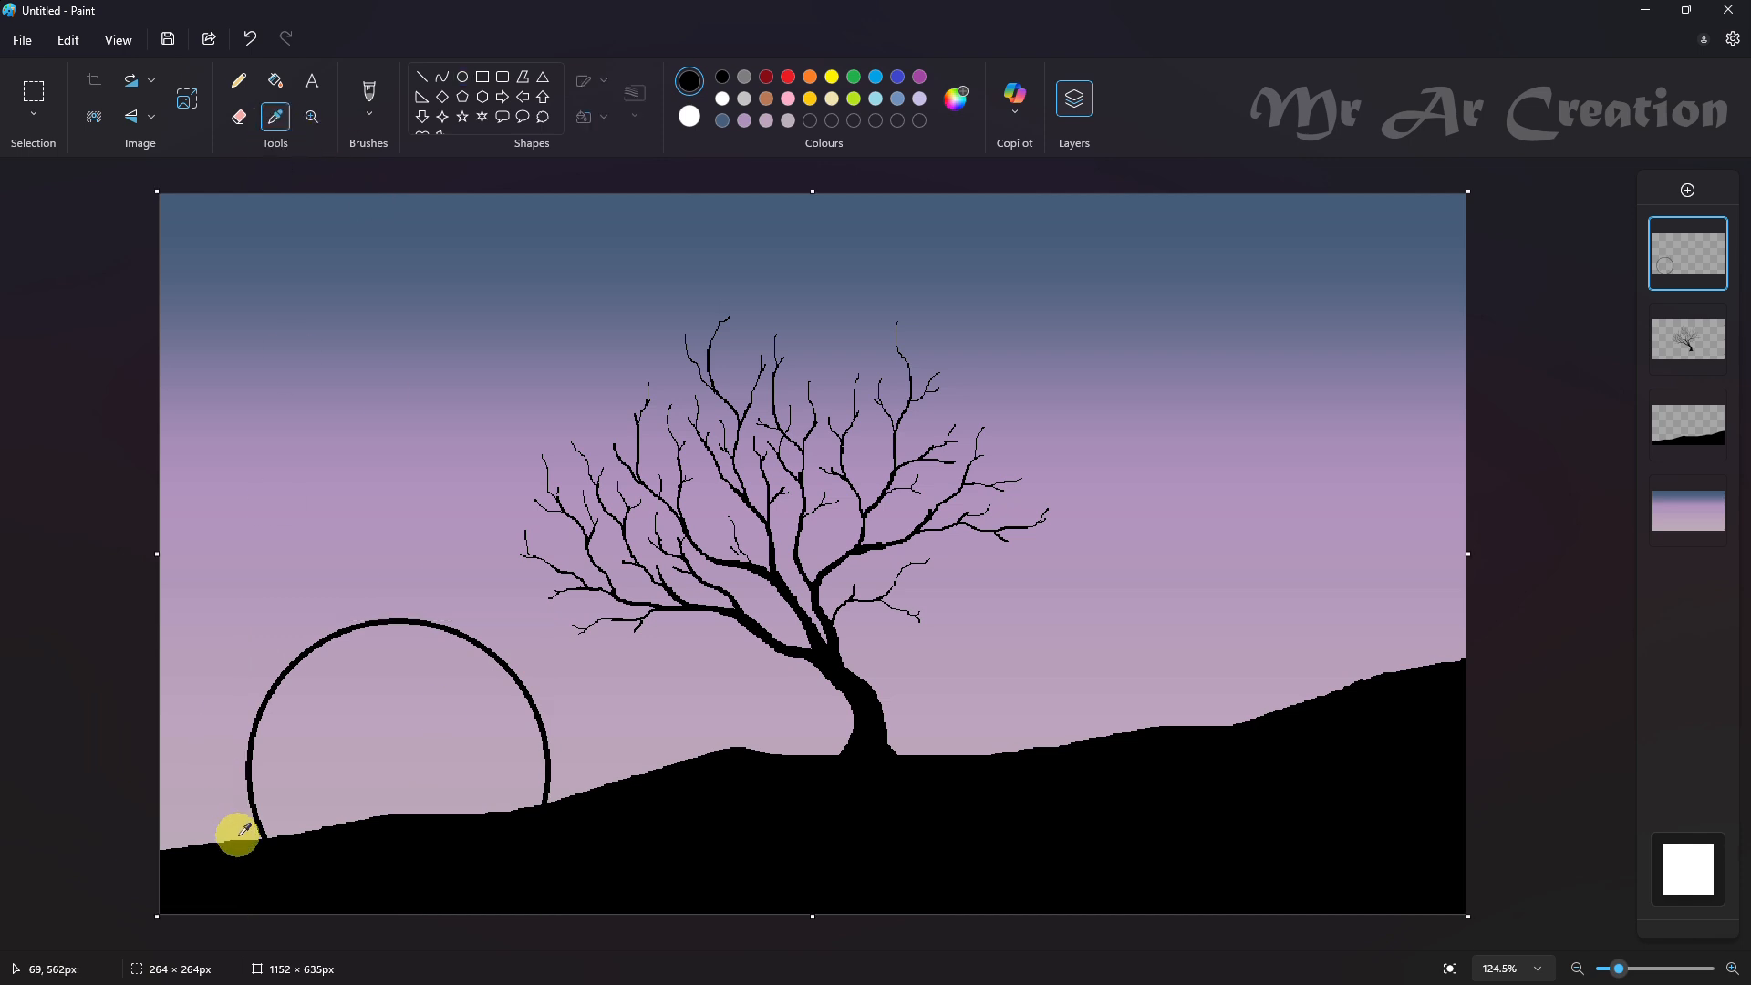
click(245, 830)
click(276, 80)
click(447, 673)
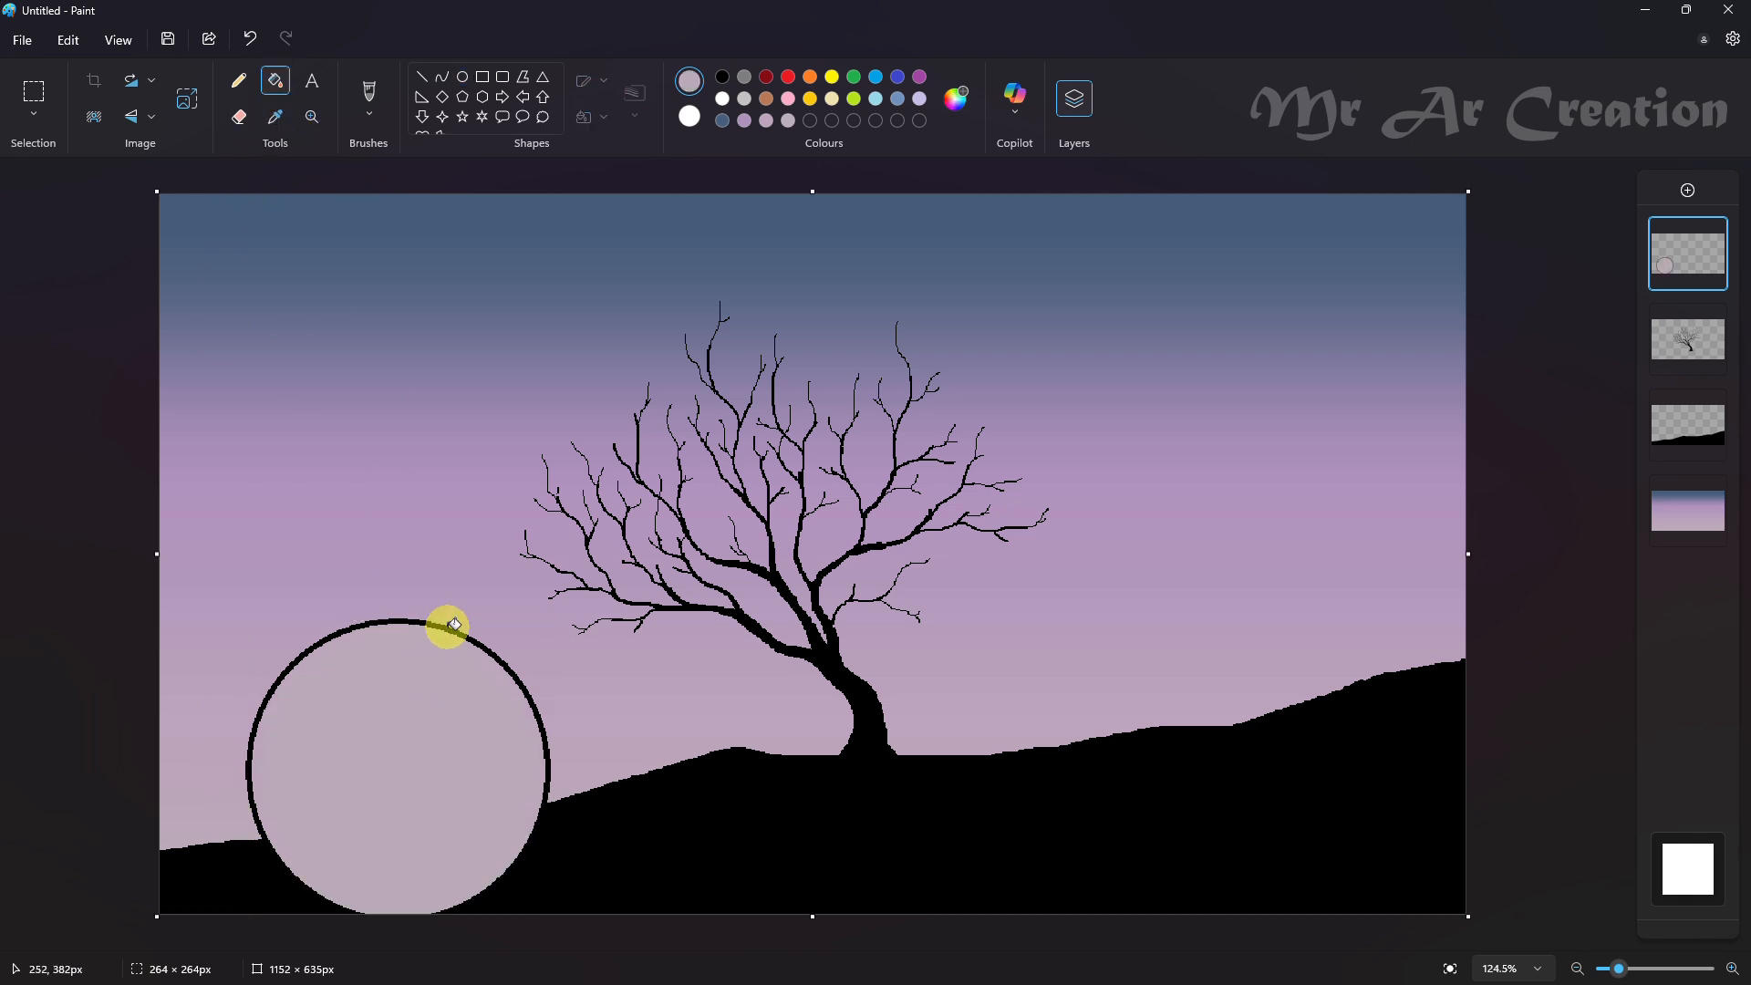
click(454, 627)
key(ctrl+z)
click(447, 629)
drag(1669, 266, 1682, 450)
- Refill the circle with the light grey #E0DDDF
click(956, 98)
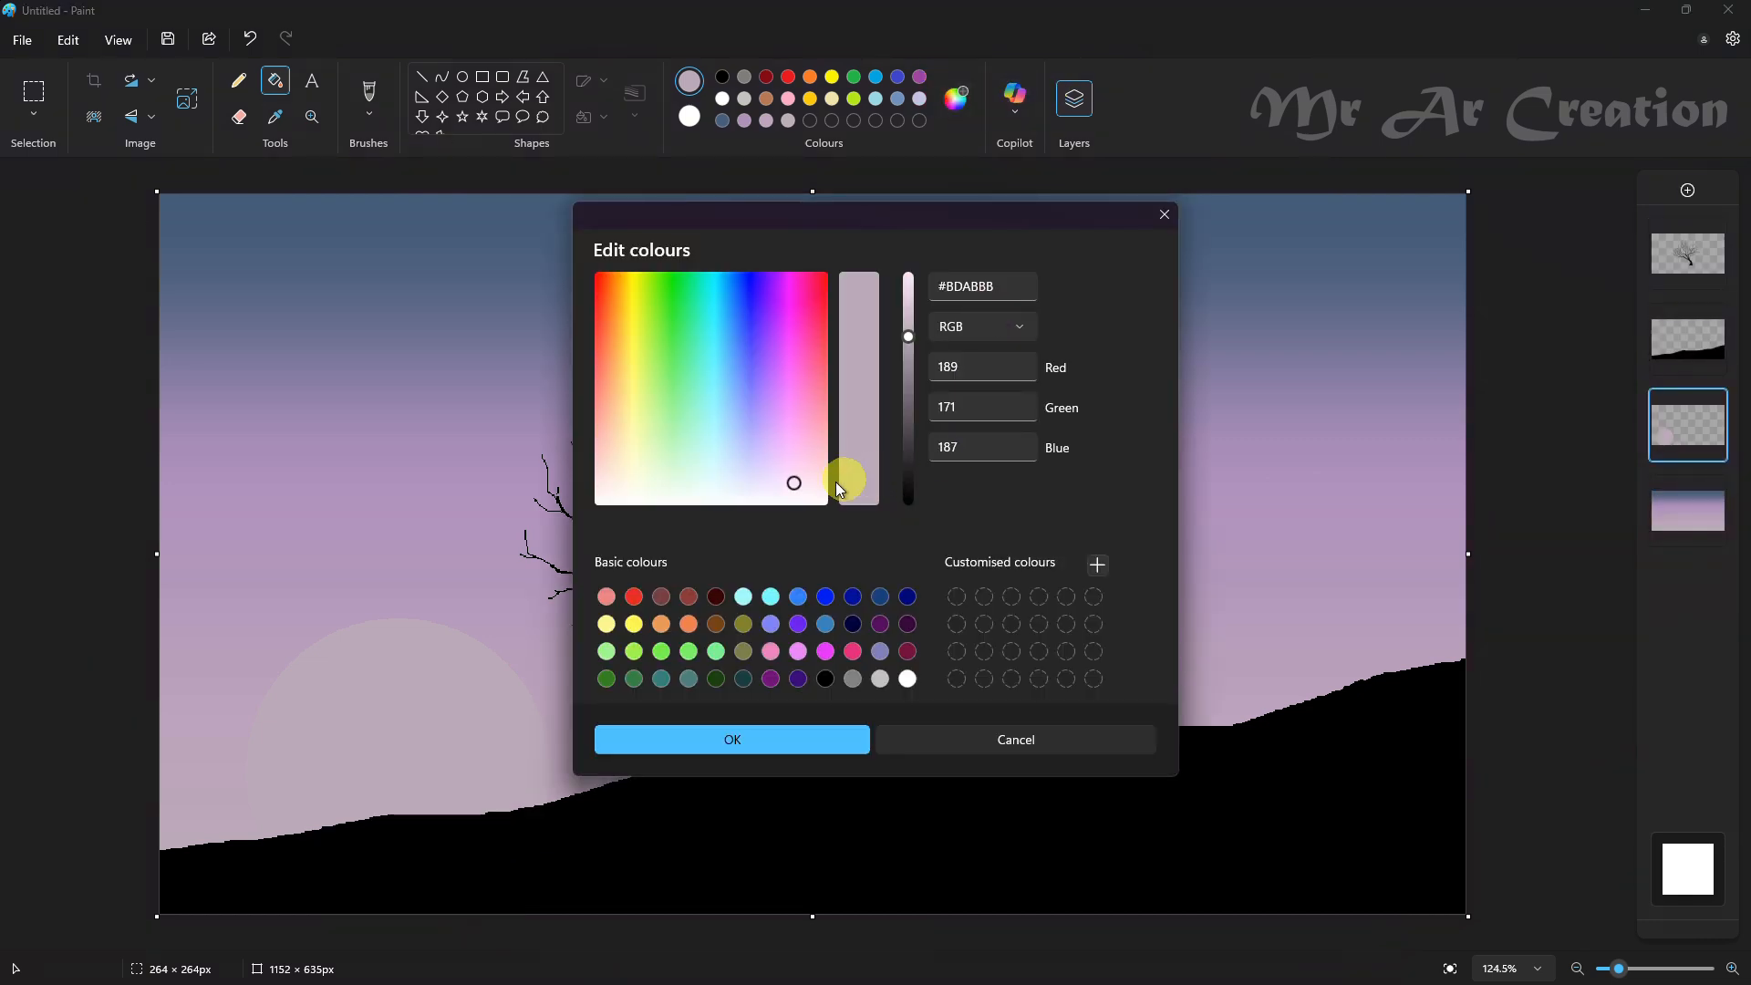
drag(909, 336, 908, 307)
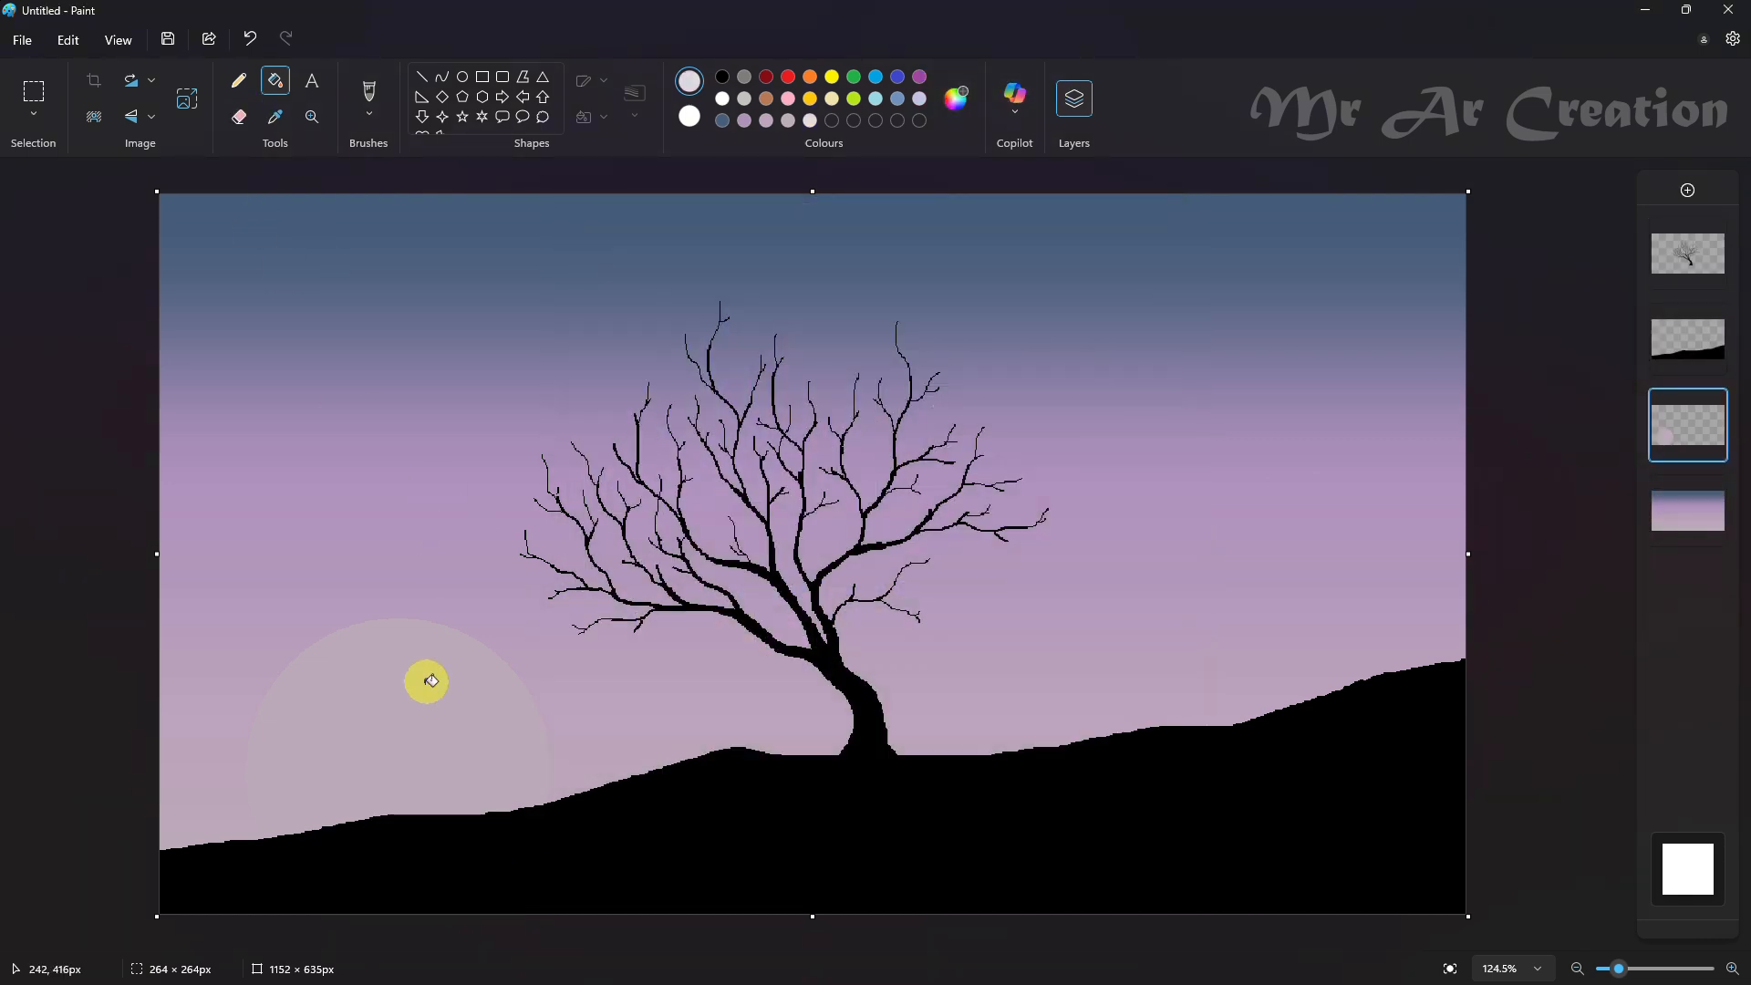
click(426, 681)
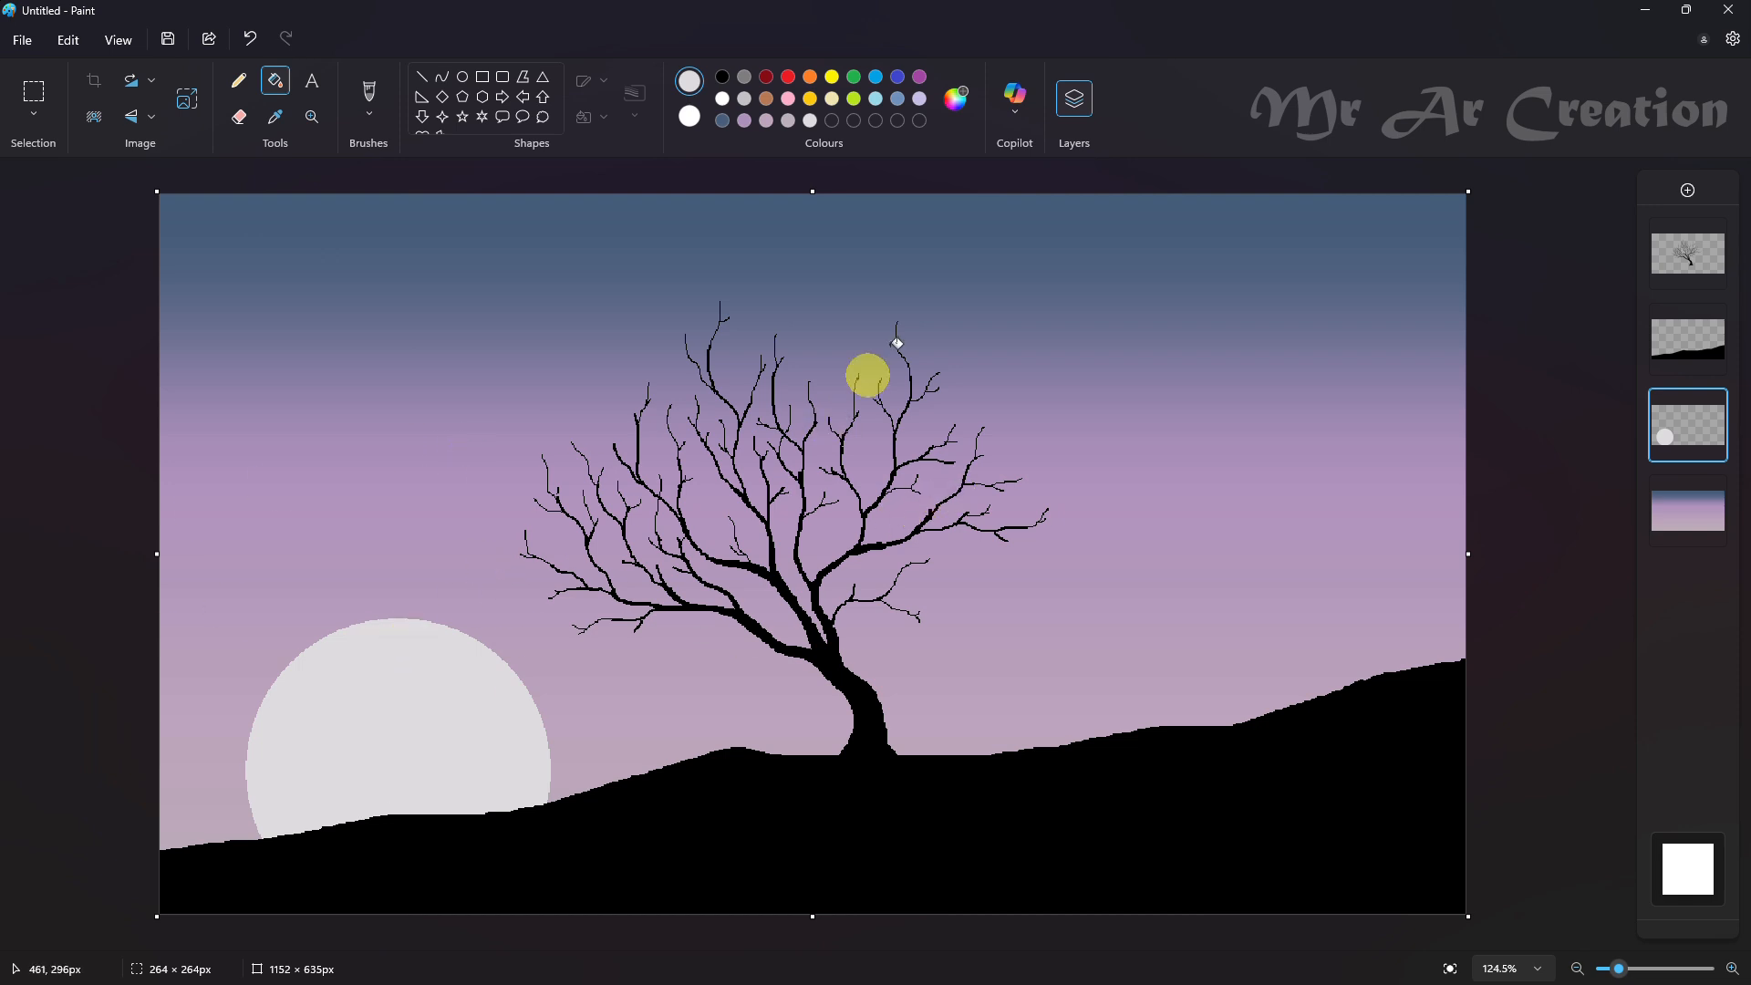
- Mix the warm off-white #E8E5DB and refill the moon circle with it
click(956, 97)
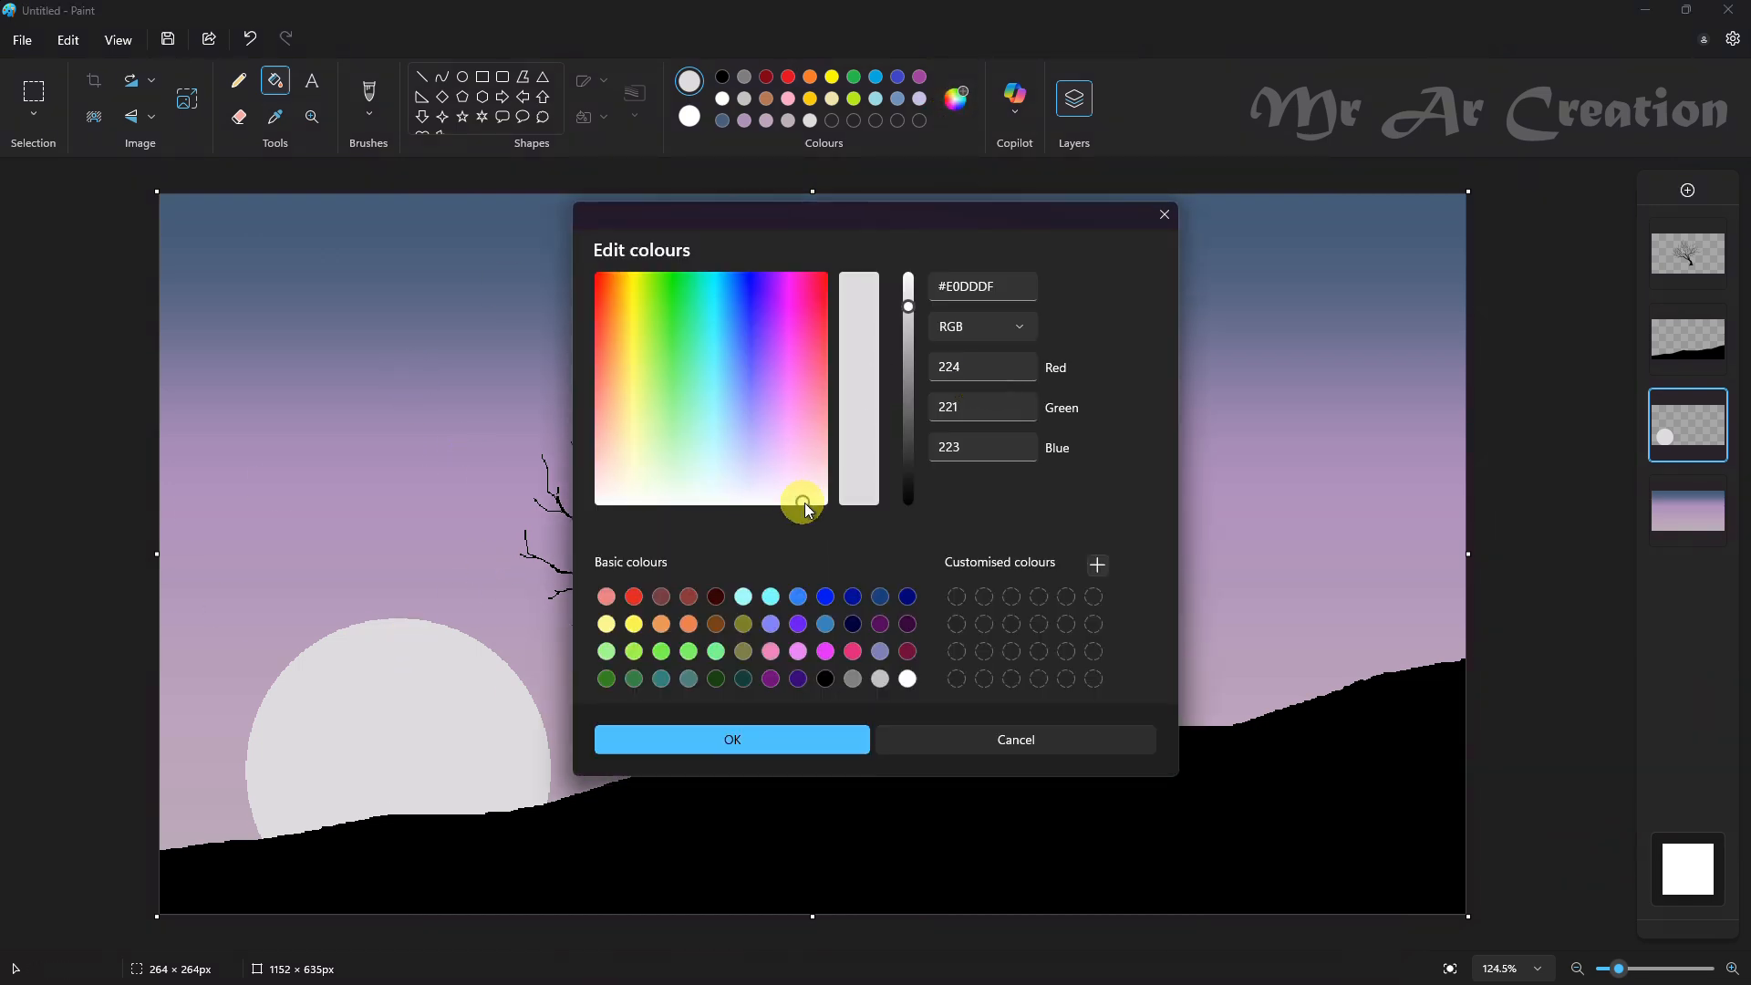
drag(805, 507, 626, 499)
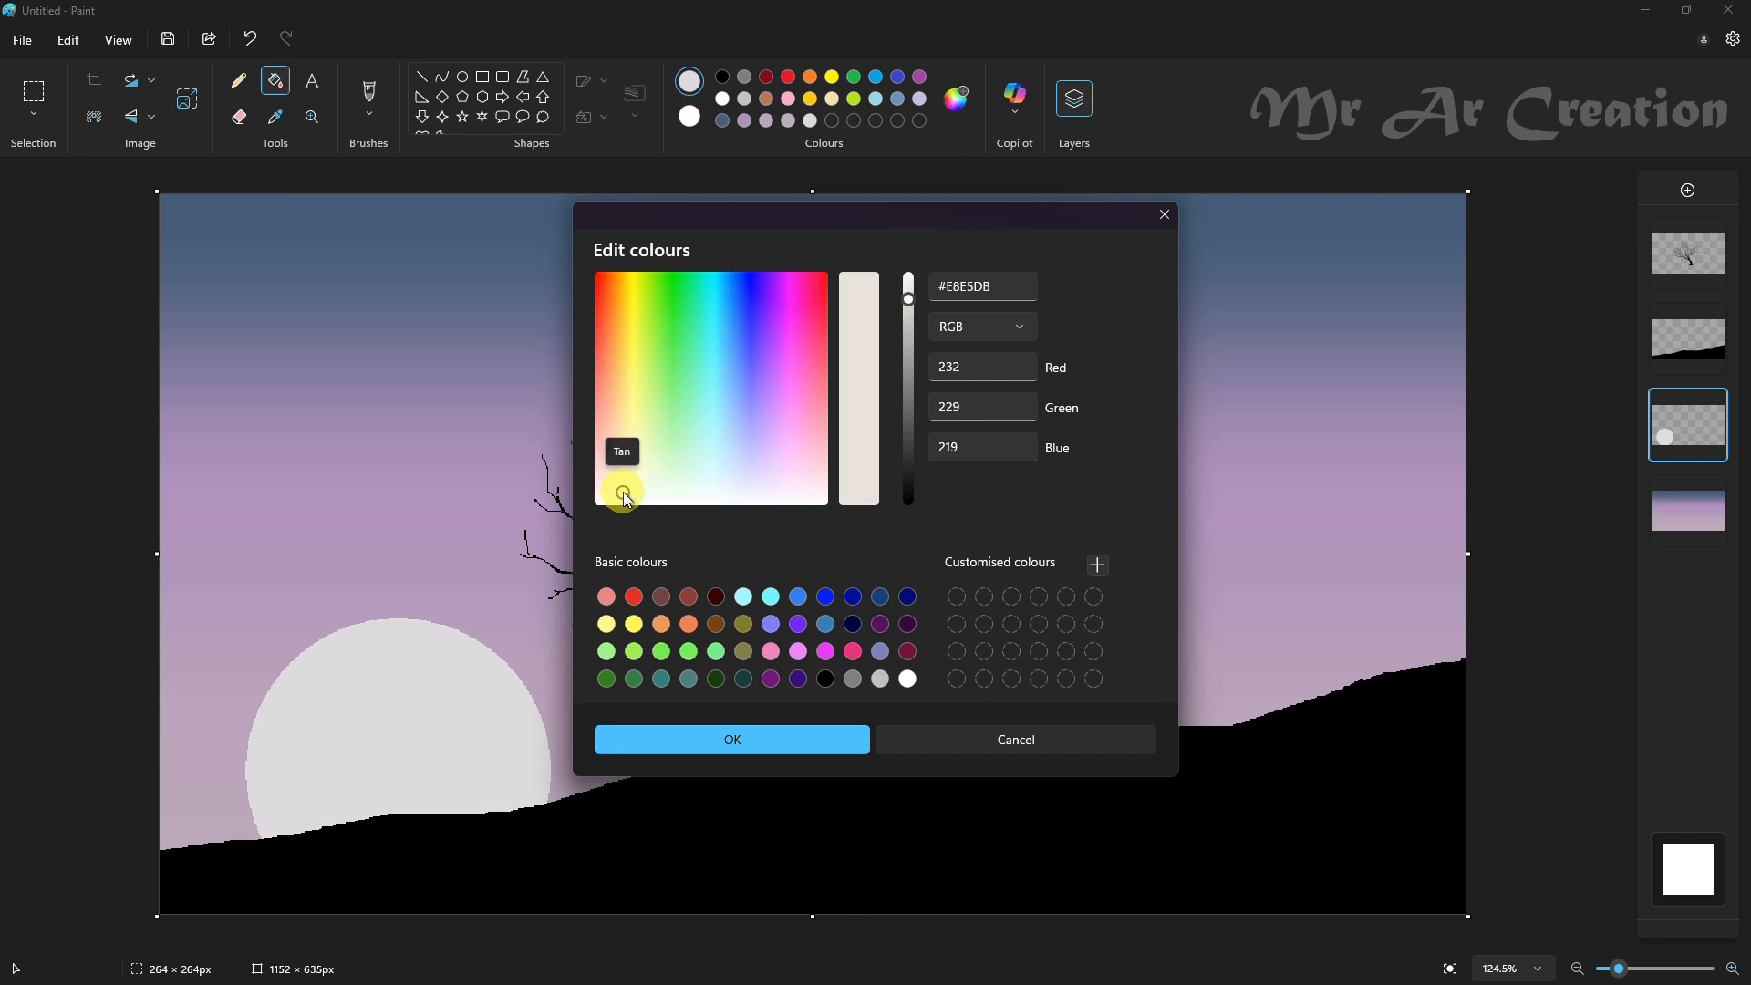
click(665, 736)
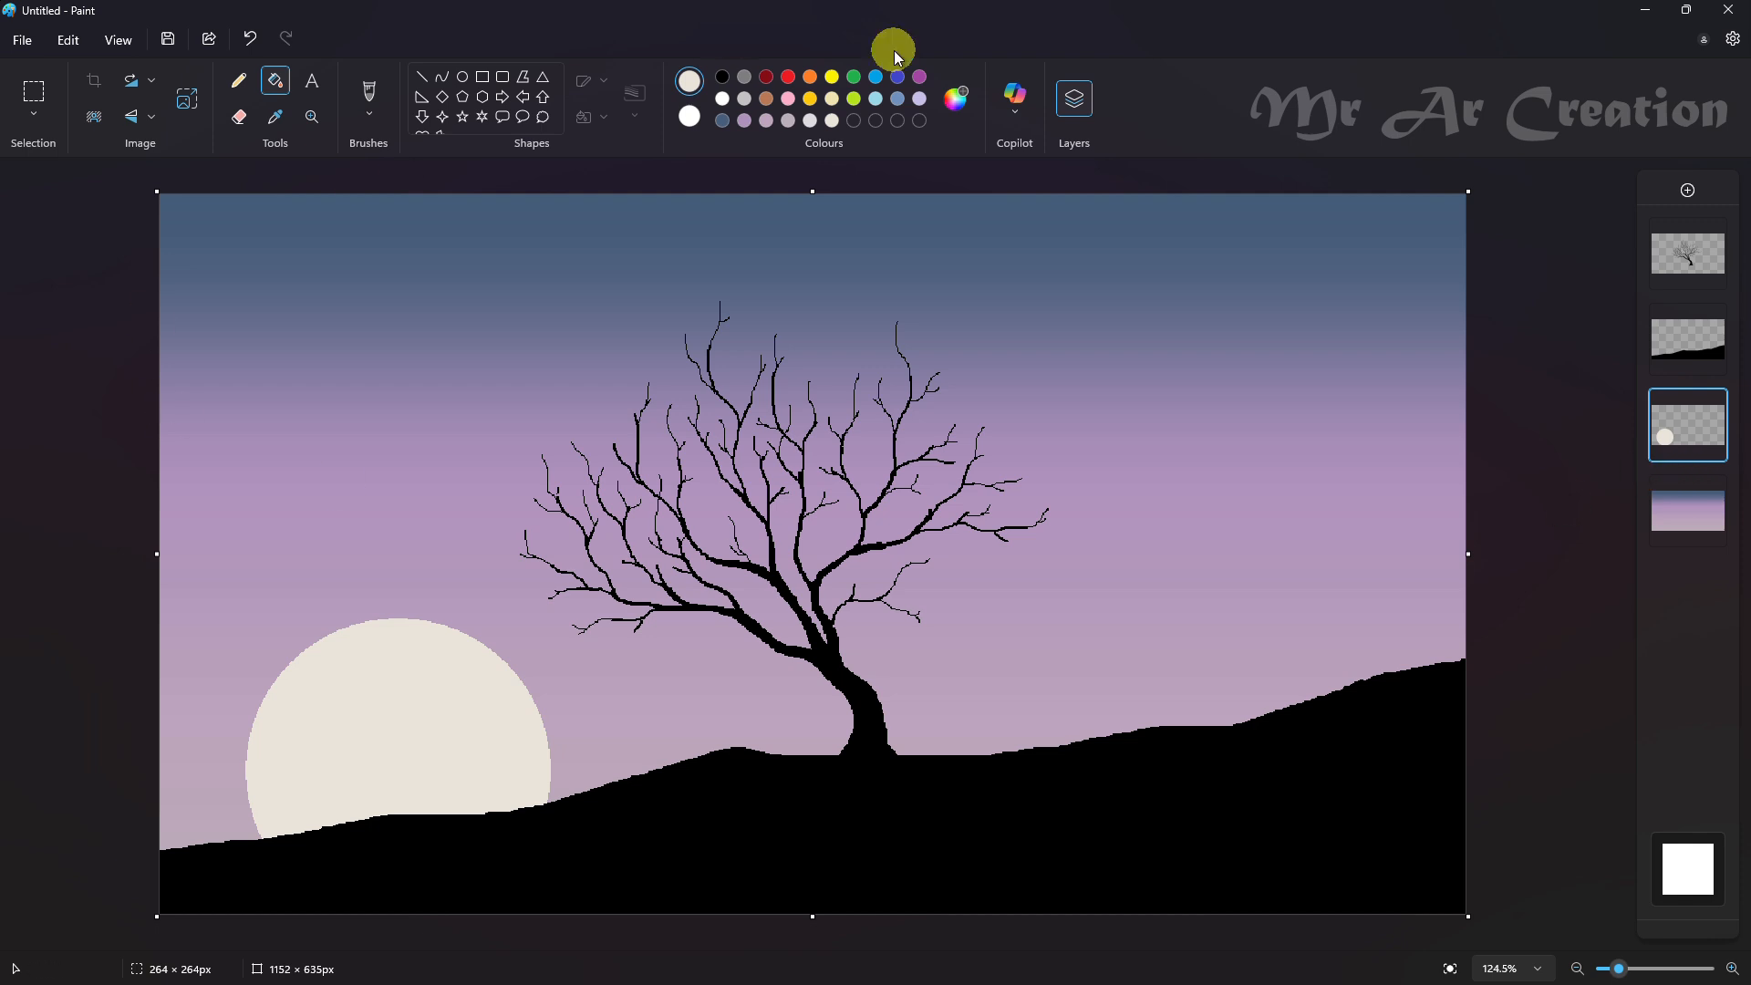
- Scatter small white dots across the whole sky as stars with the pencil at 3 px
click(239, 80)
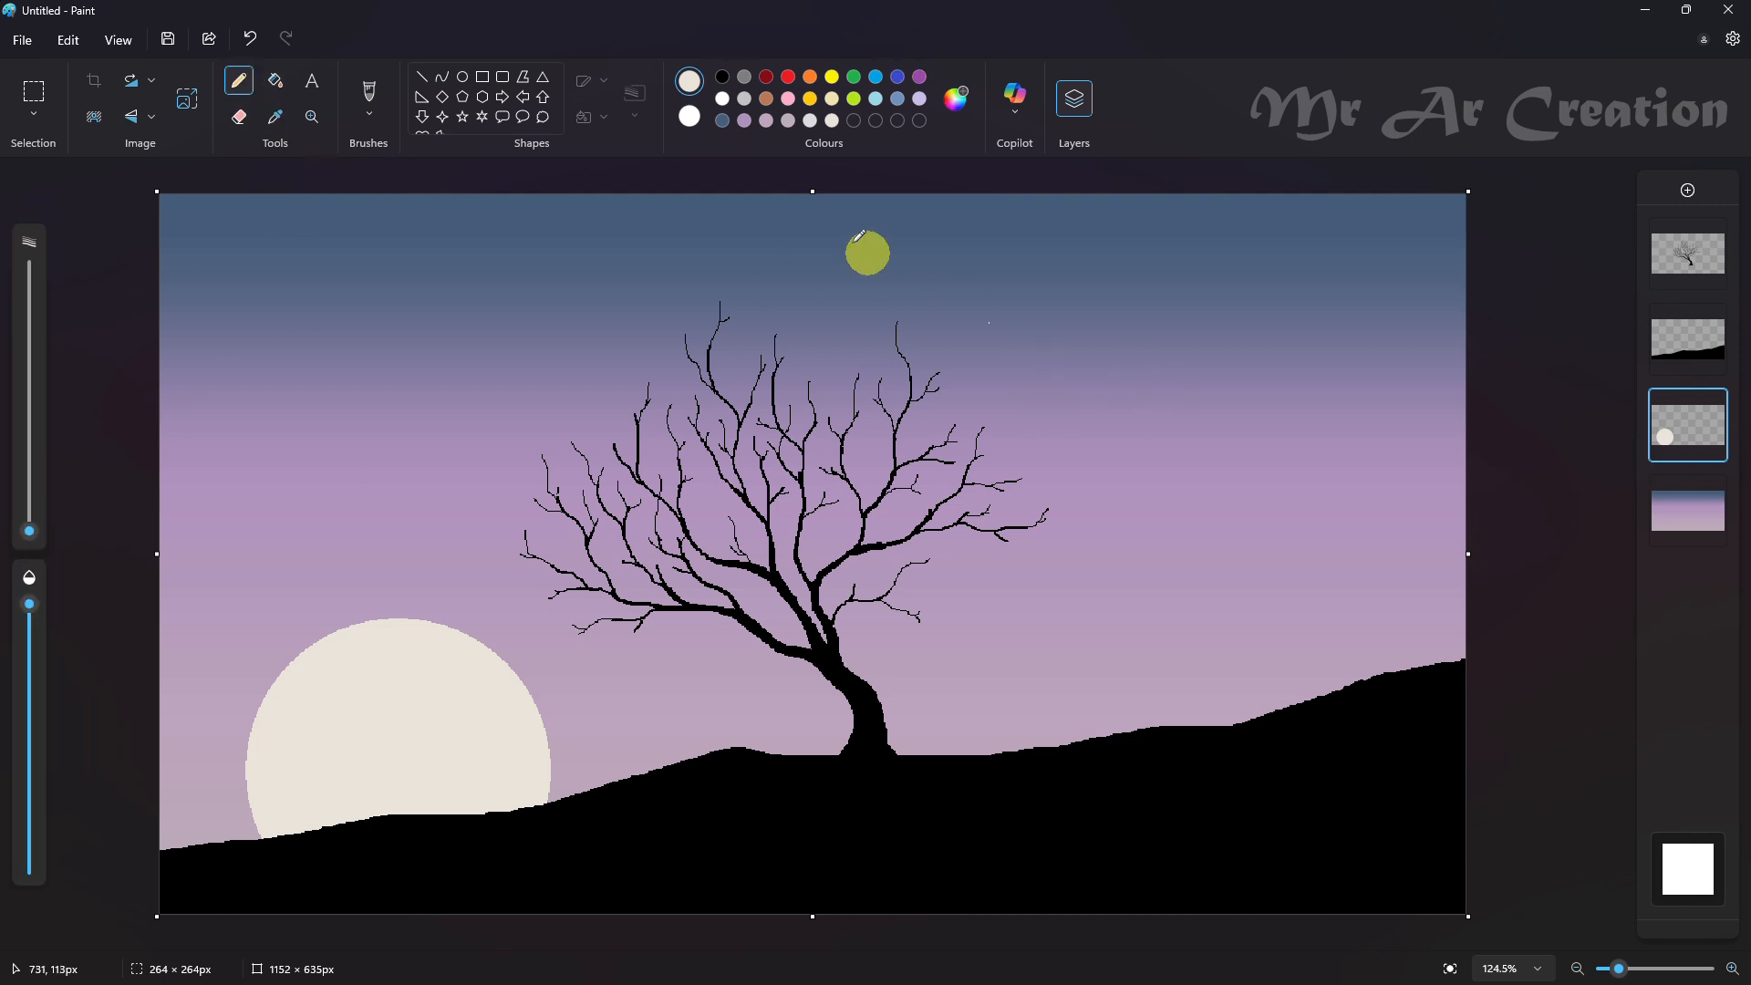
click(724, 100)
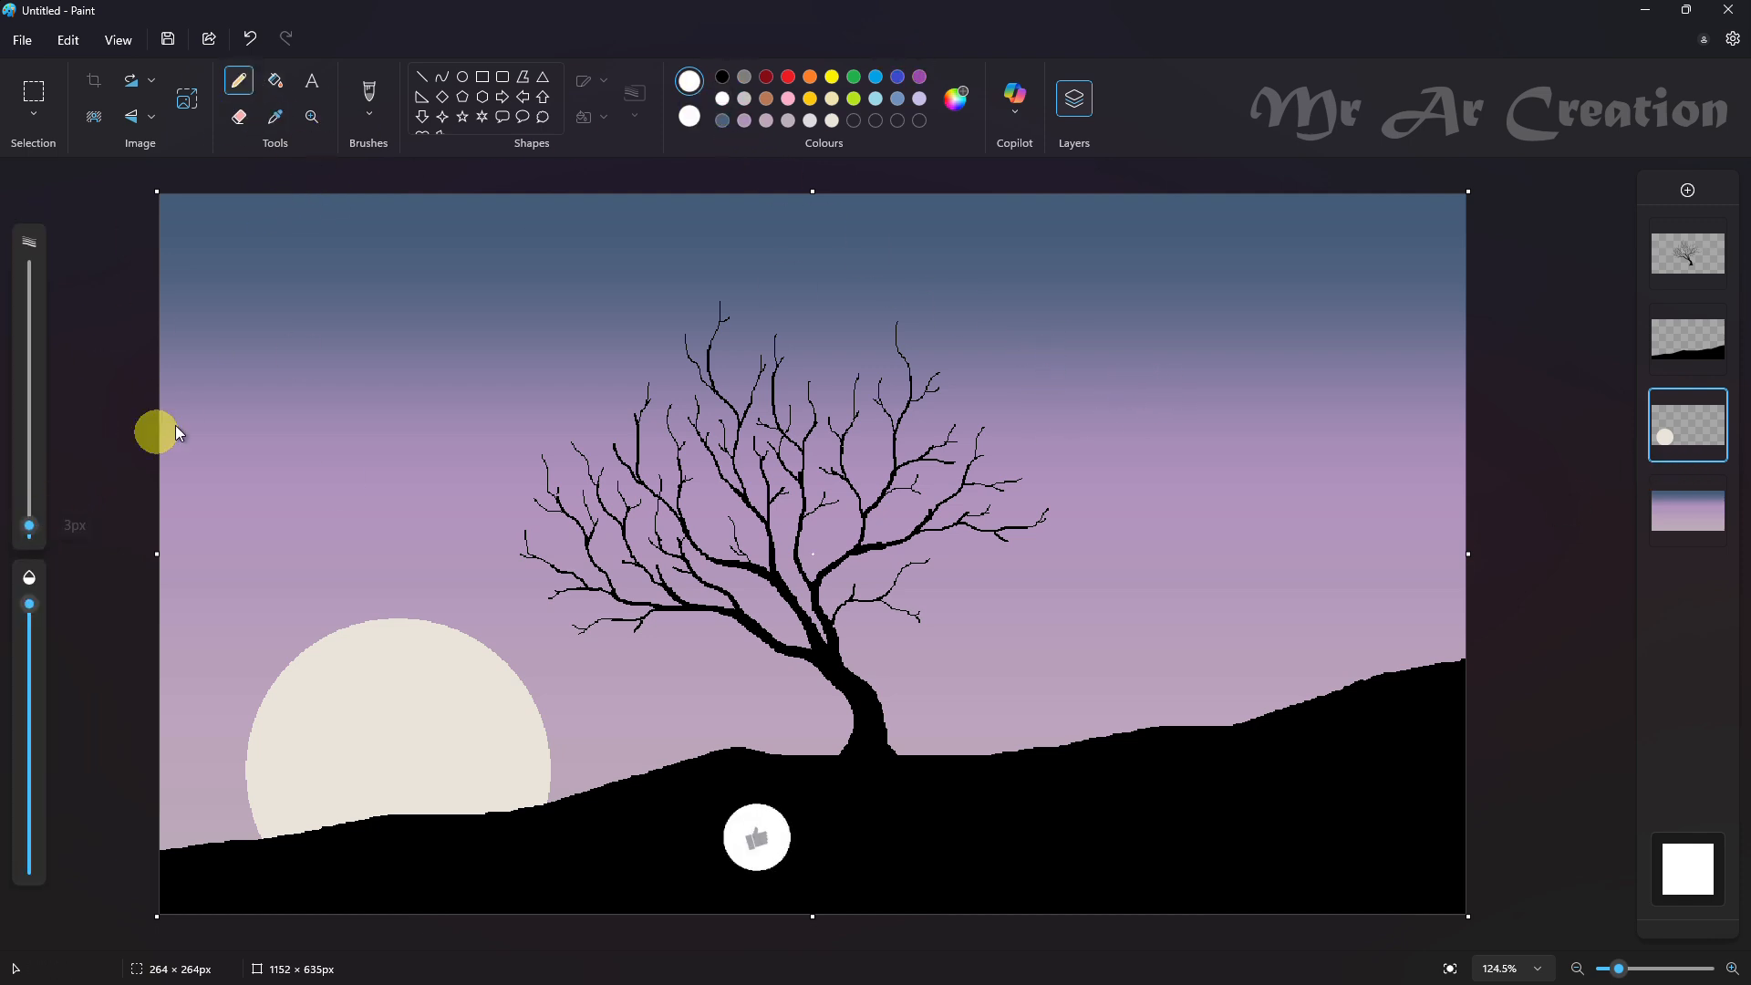
click(266, 269)
click(1307, 596)
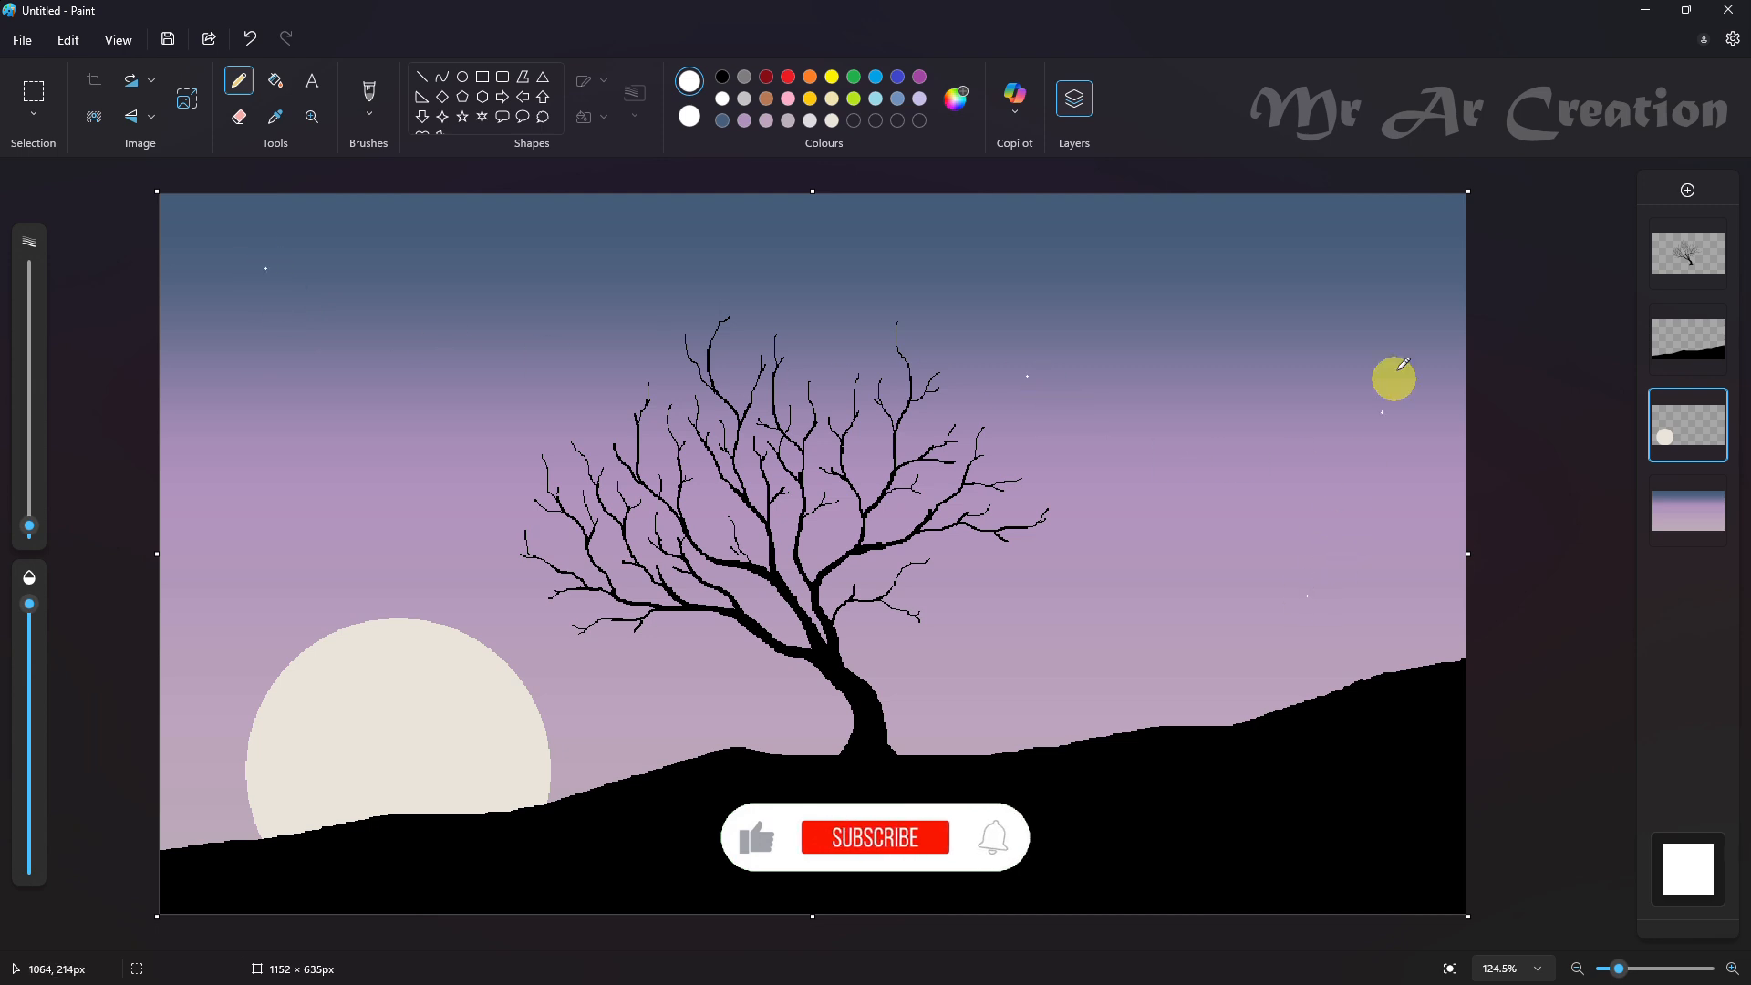
click(1394, 276)
click(1008, 674)
click(705, 501)
click(643, 744)
click(433, 451)
click(653, 294)
click(220, 656)
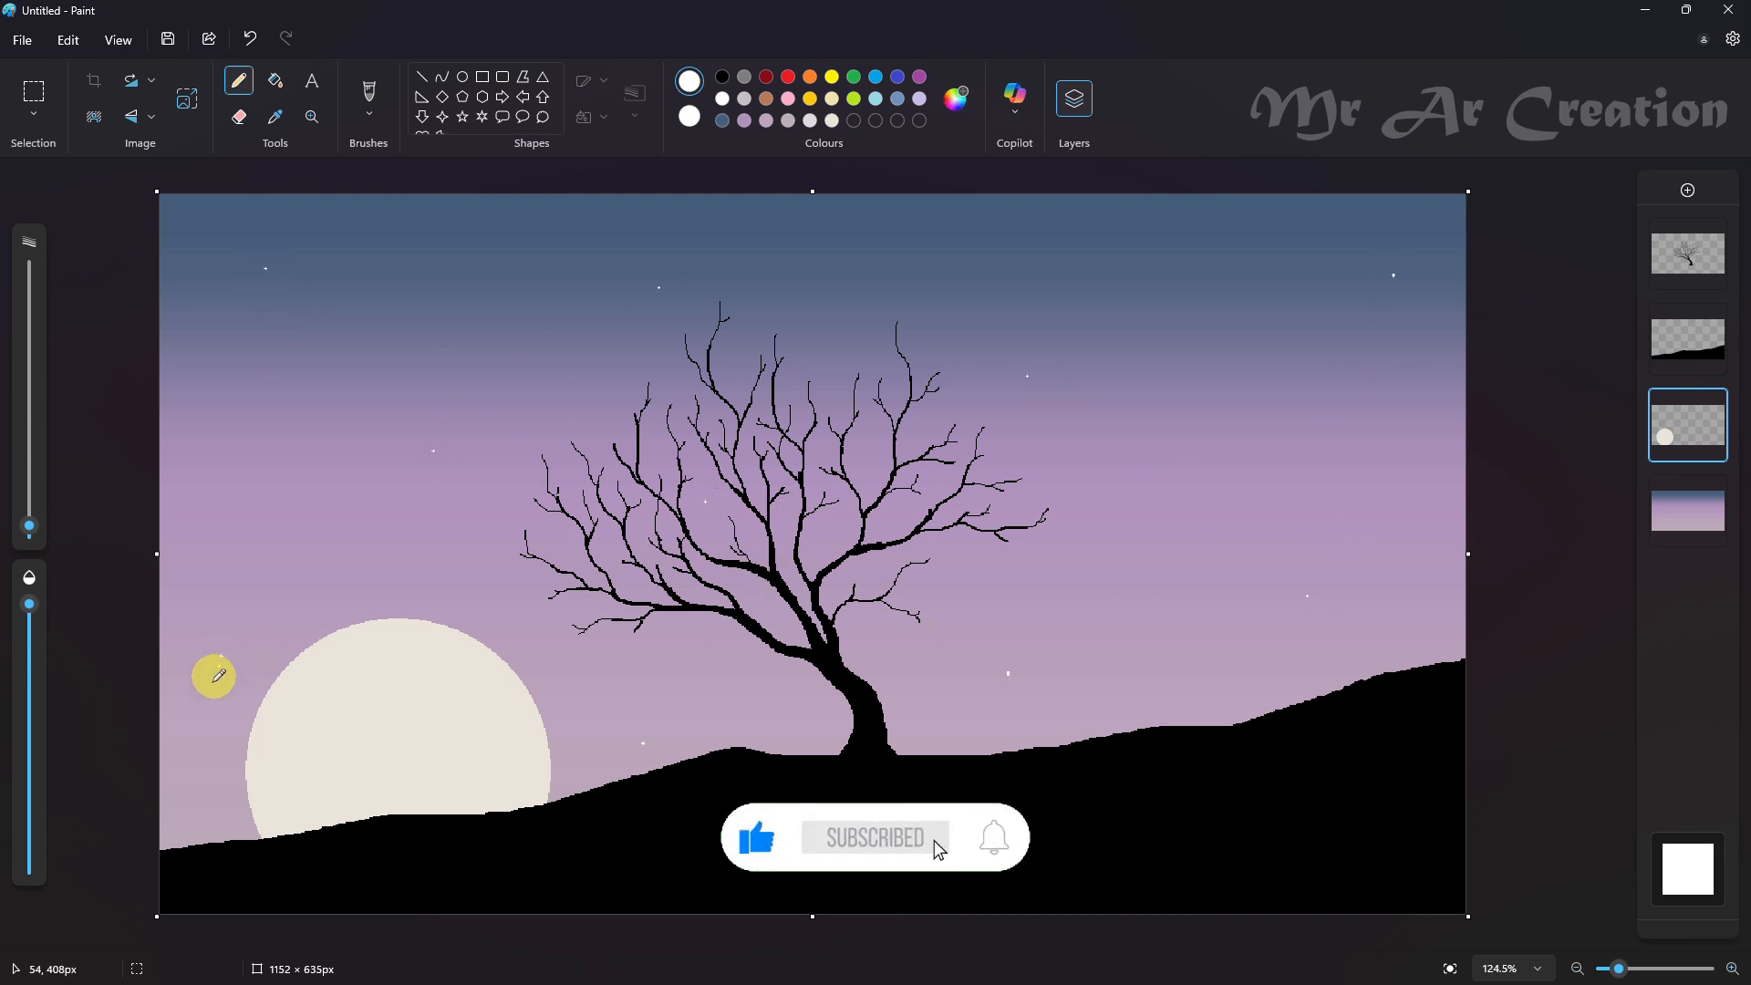
click(191, 748)
- Enlarge the pencil slightly and place six bigger white stars around the sky and between the branches
drag(29, 527, 29, 519)
click(608, 265)
click(1232, 398)
key(ctrl+z)
click(1268, 494)
click(1155, 263)
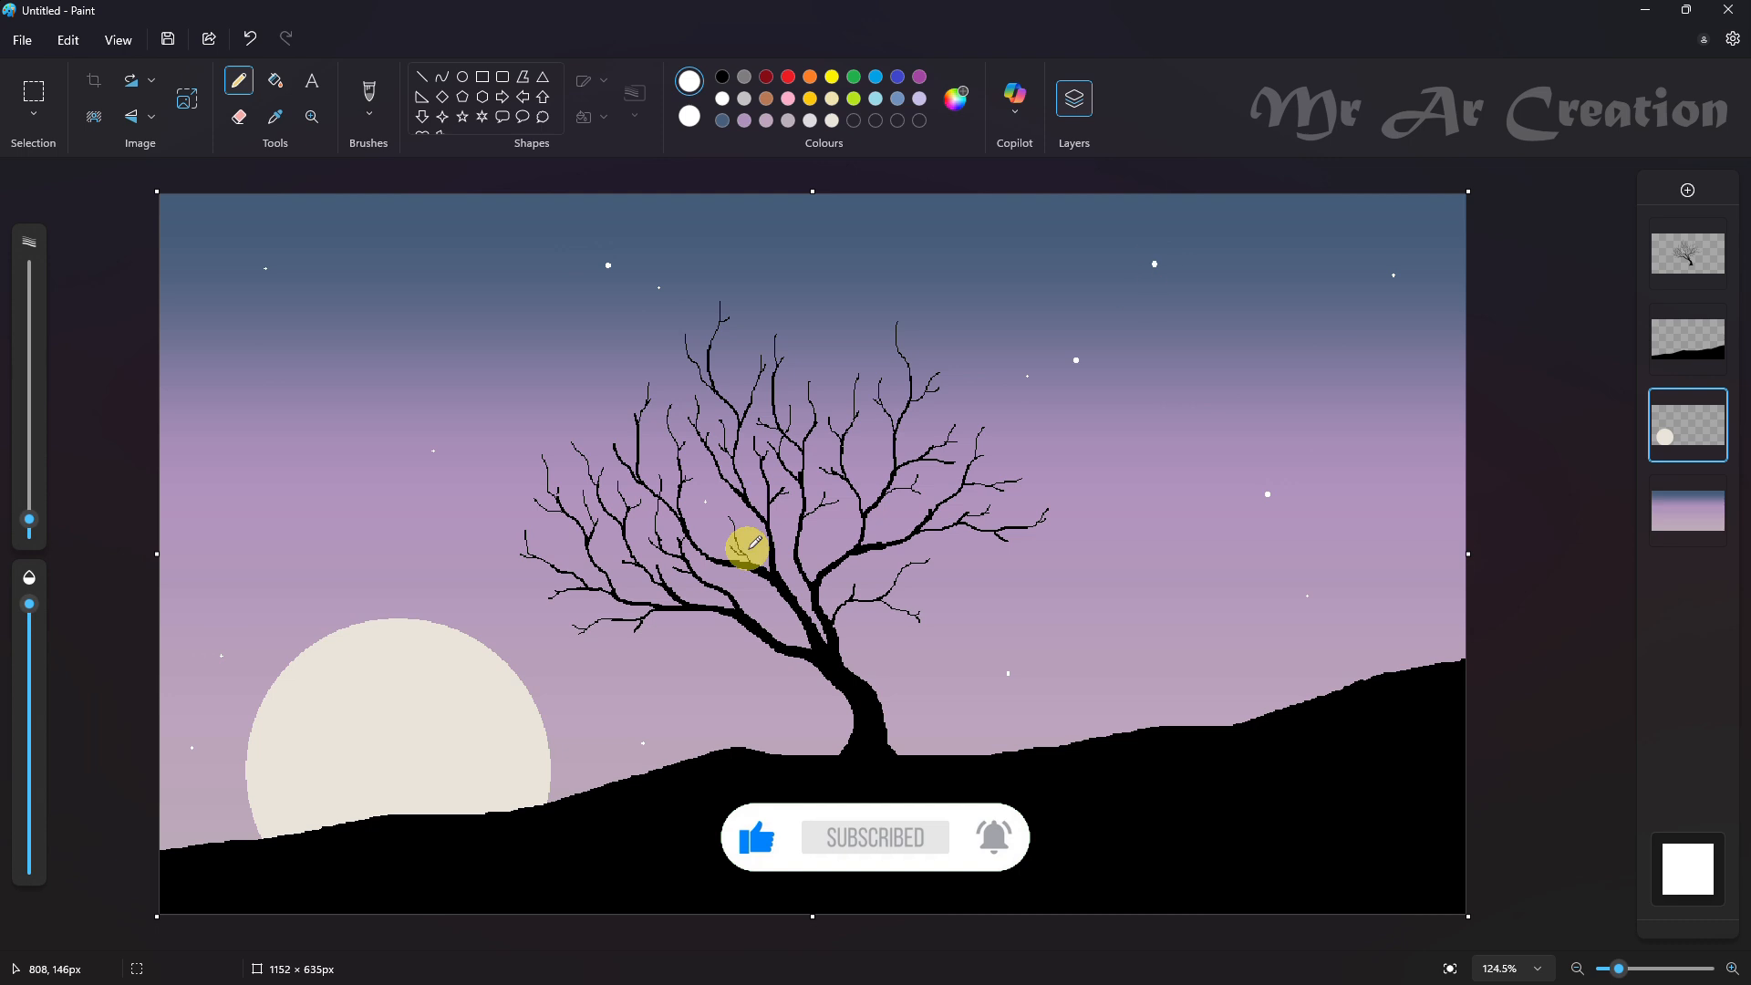
click(828, 529)
click(509, 588)
click(248, 331)
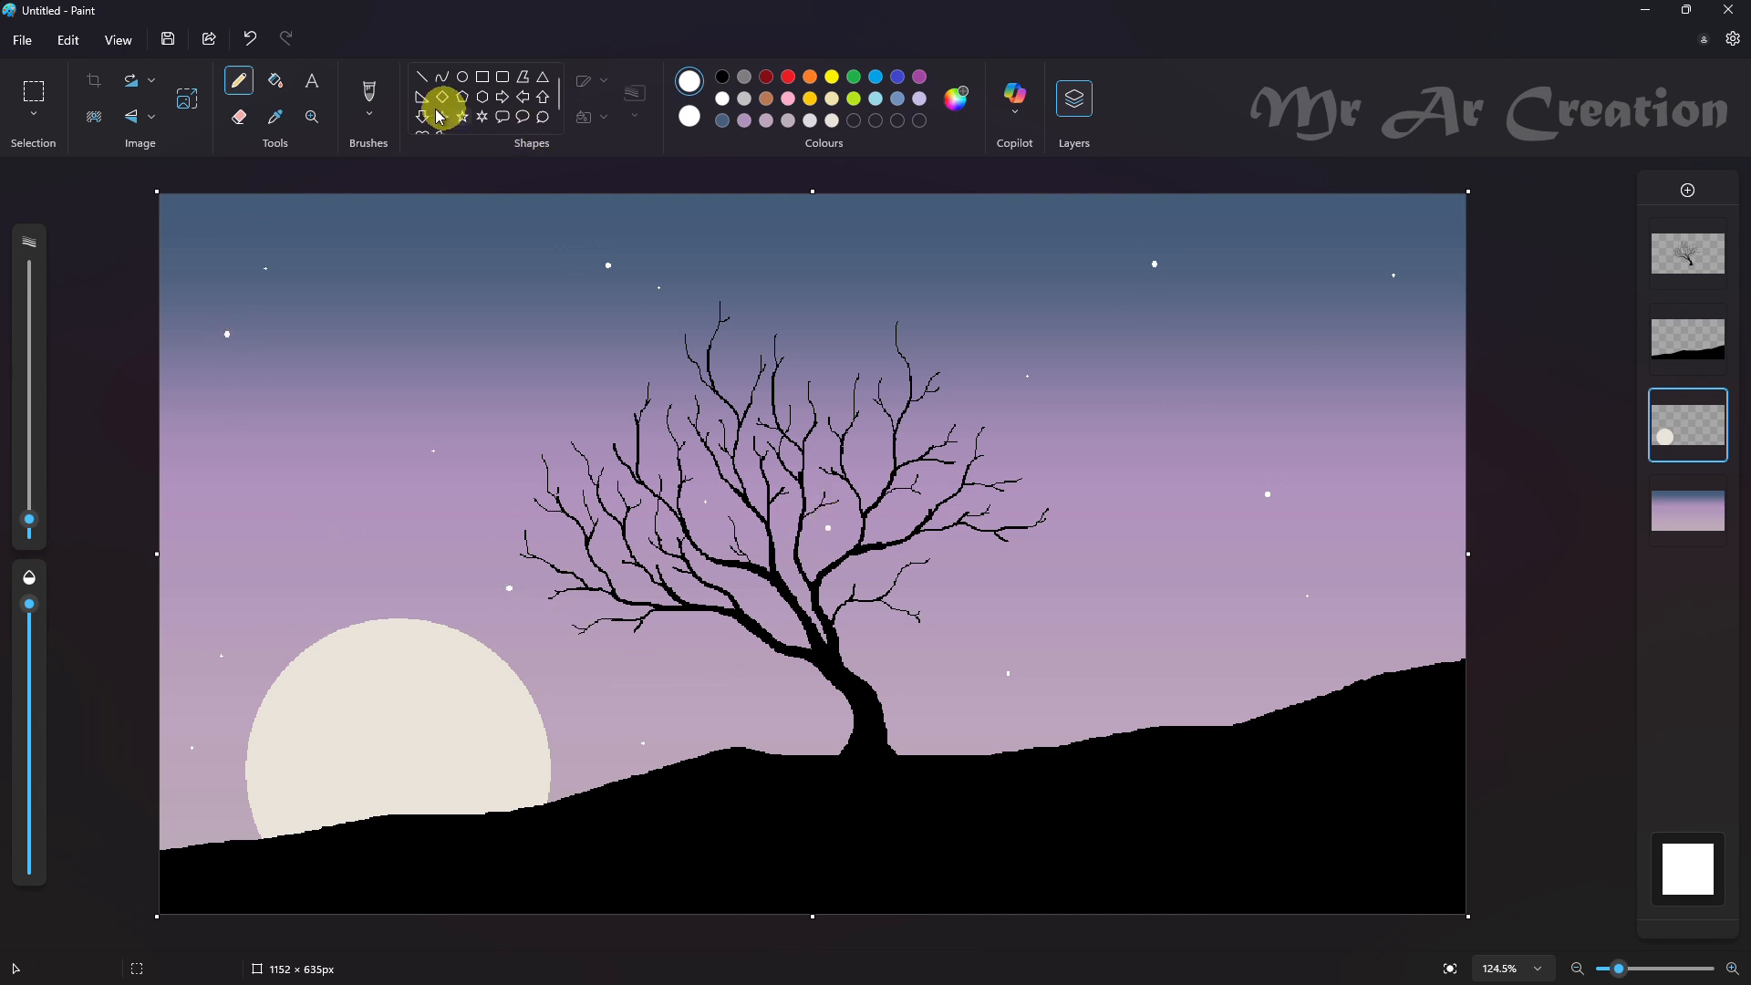
- Spray a sparse scatter of tiny white stars over both sides of the sky with a very large spray brush
click(369, 105)
click(528, 285)
drag(29, 491, 30, 266)
click(331, 338)
click(1202, 251)
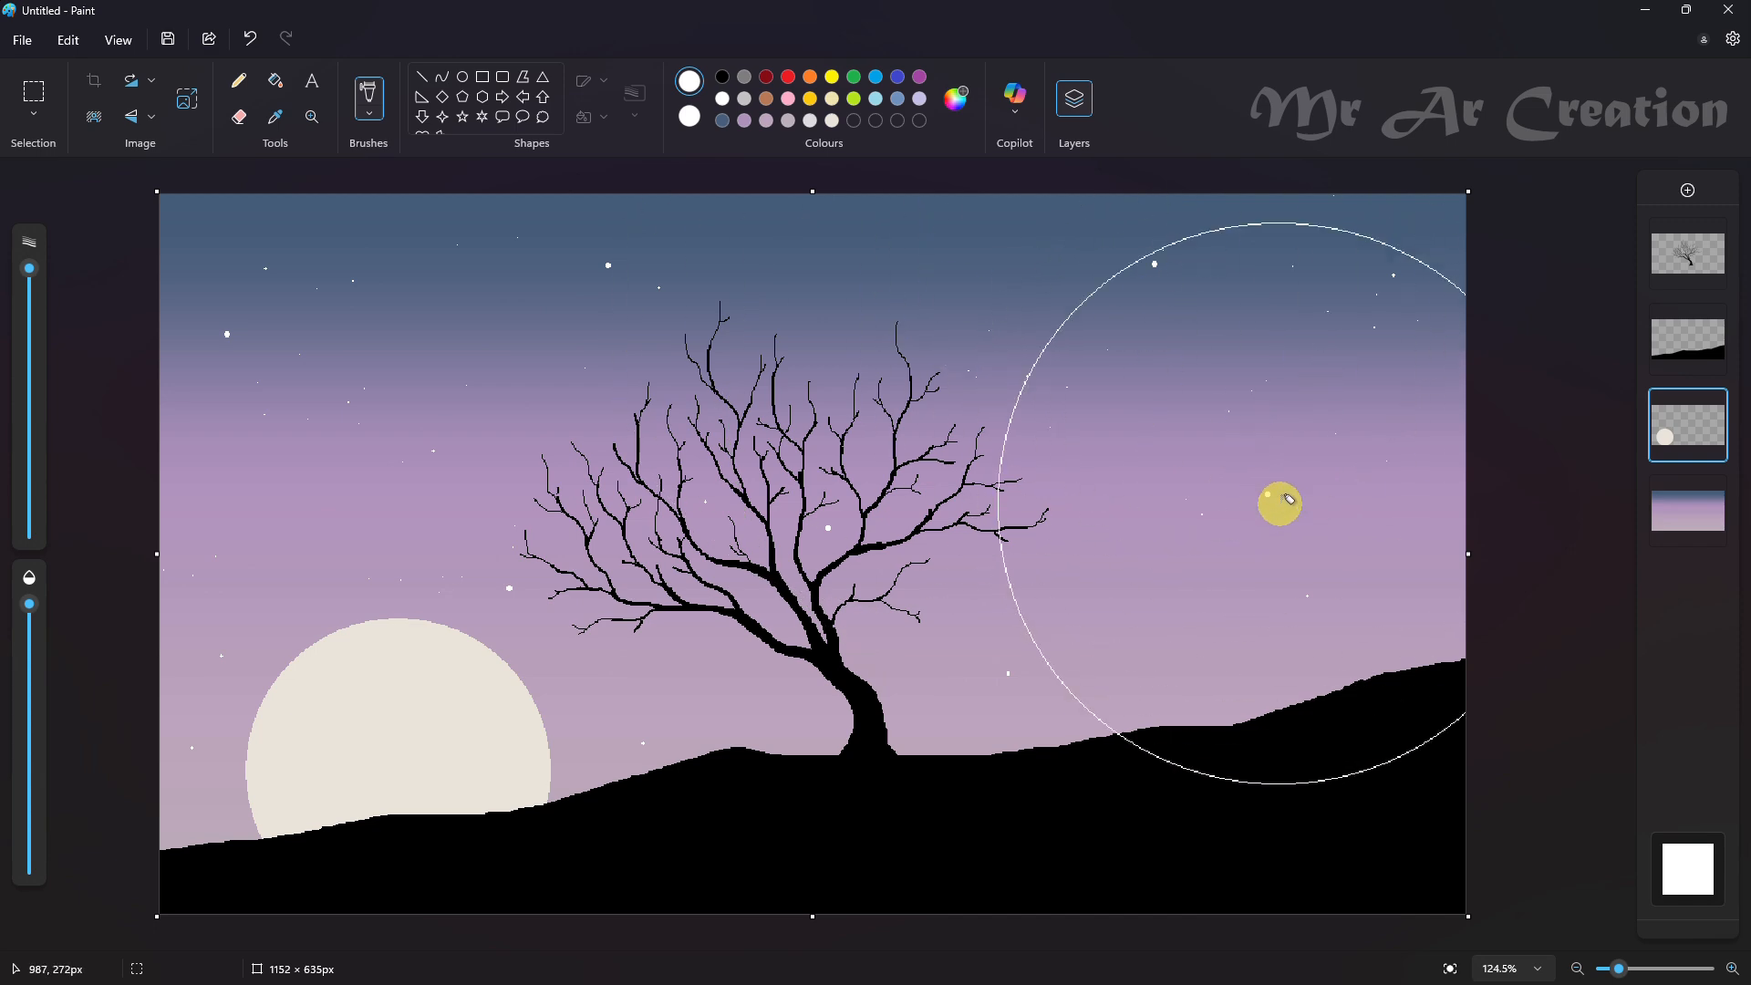